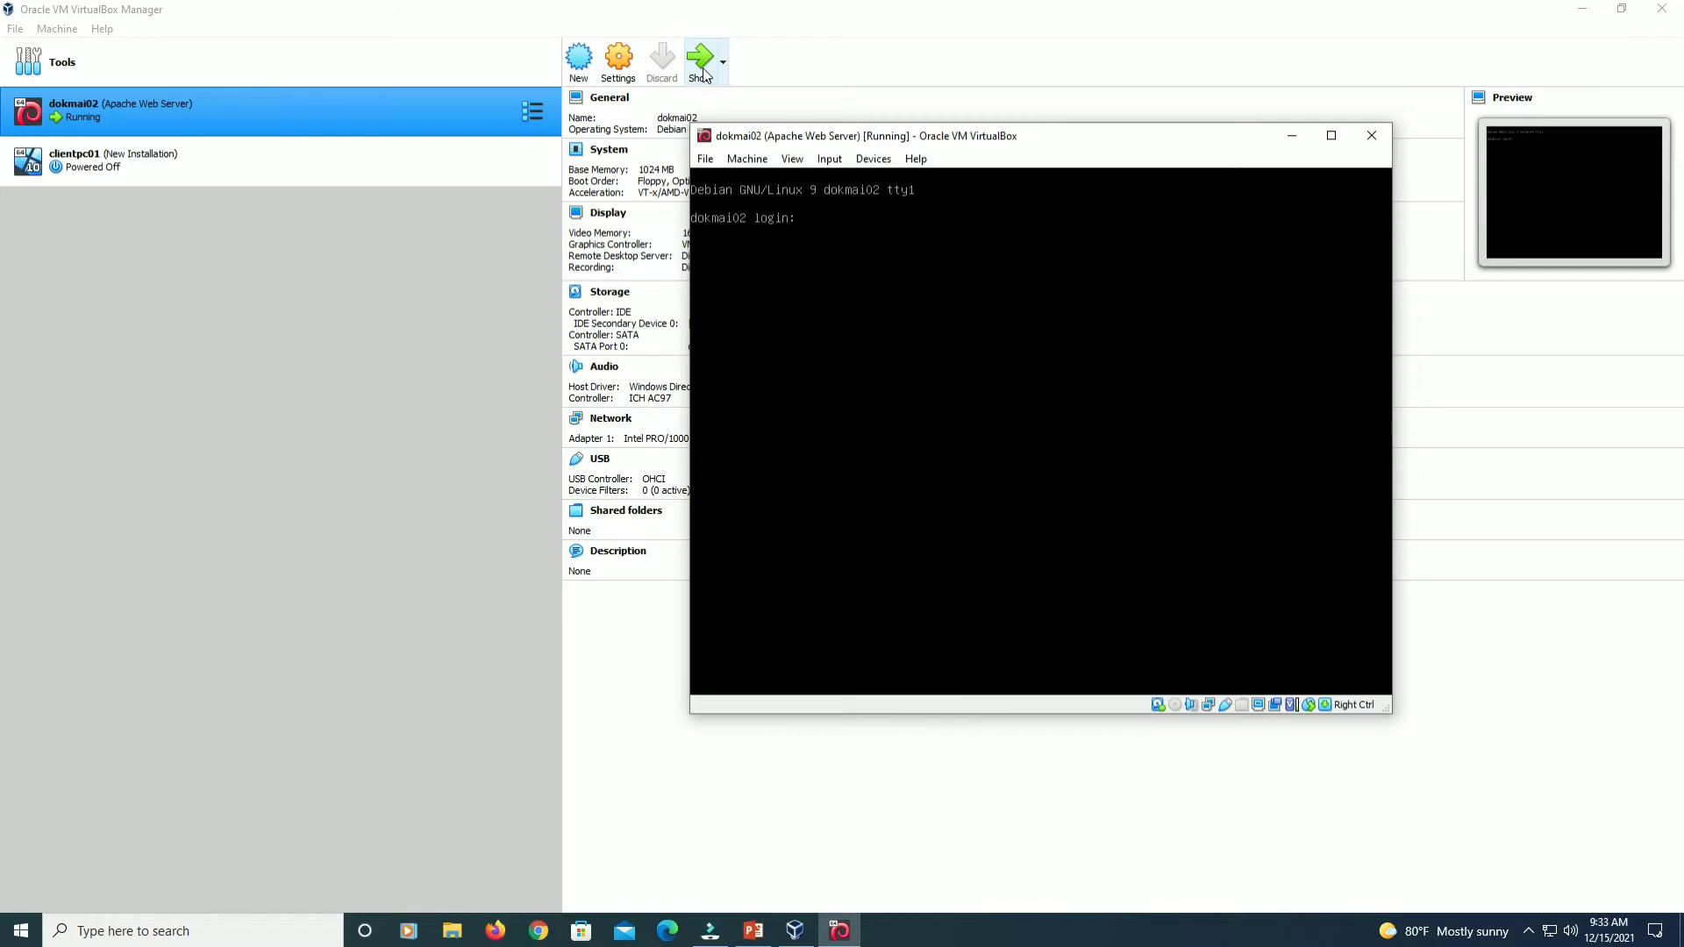
Log in to the dokmai02 console as root with its password, then return to VirtualBox Manager.
type("oot")
key("Return")
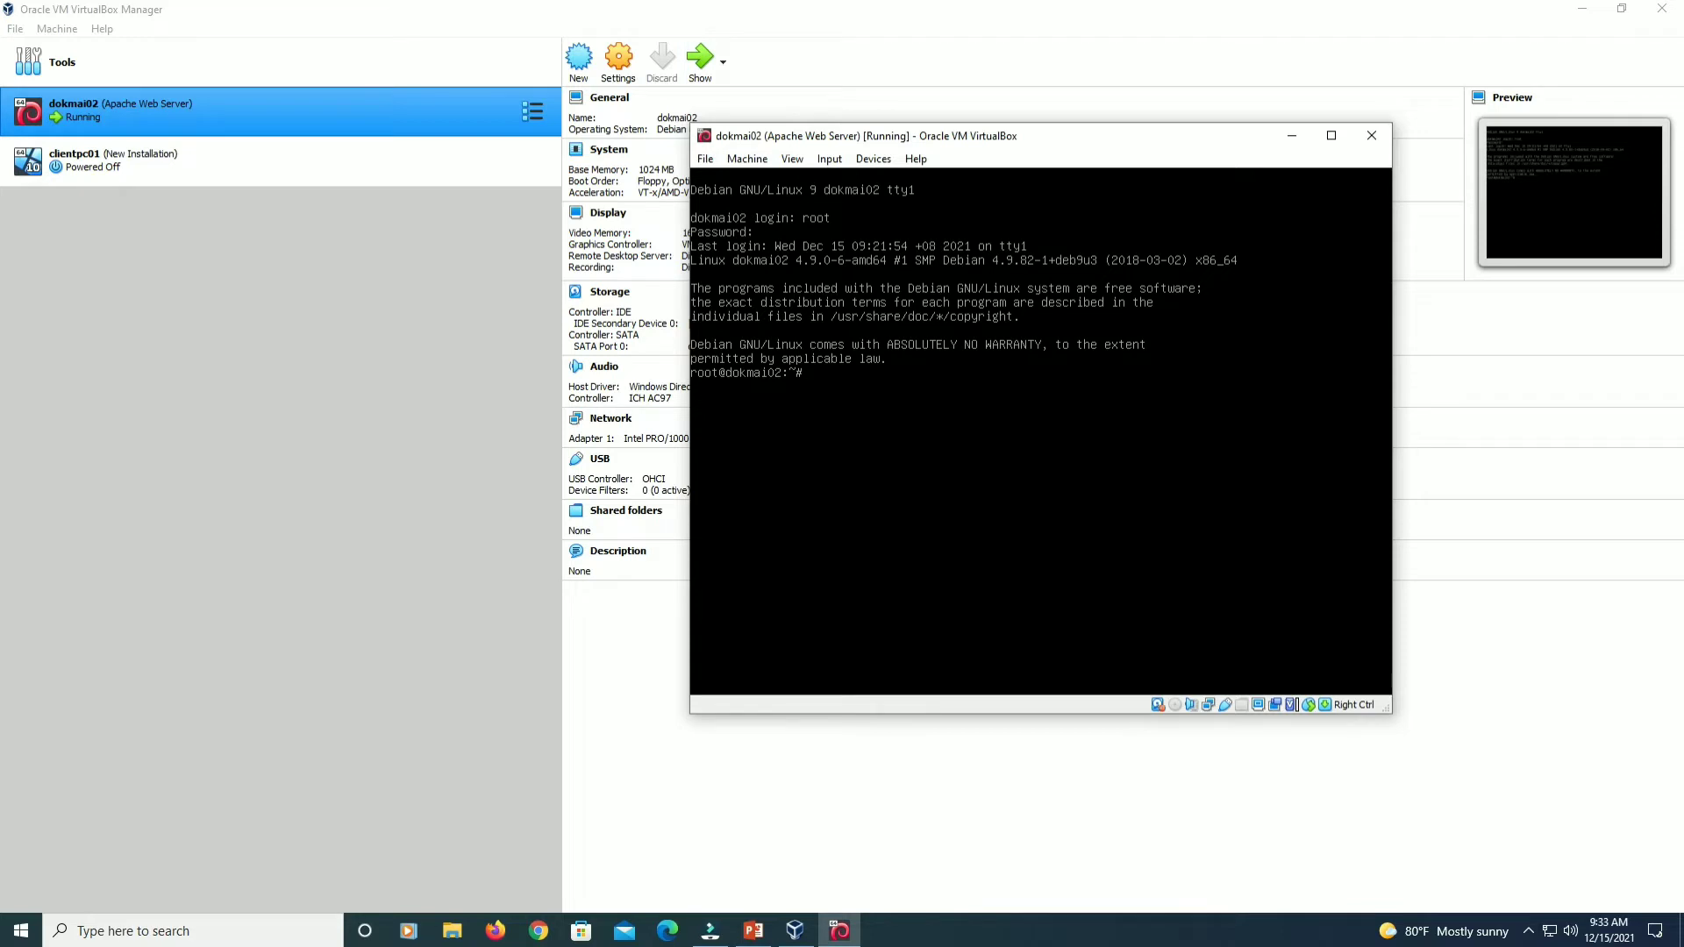
left_click(539, 908)
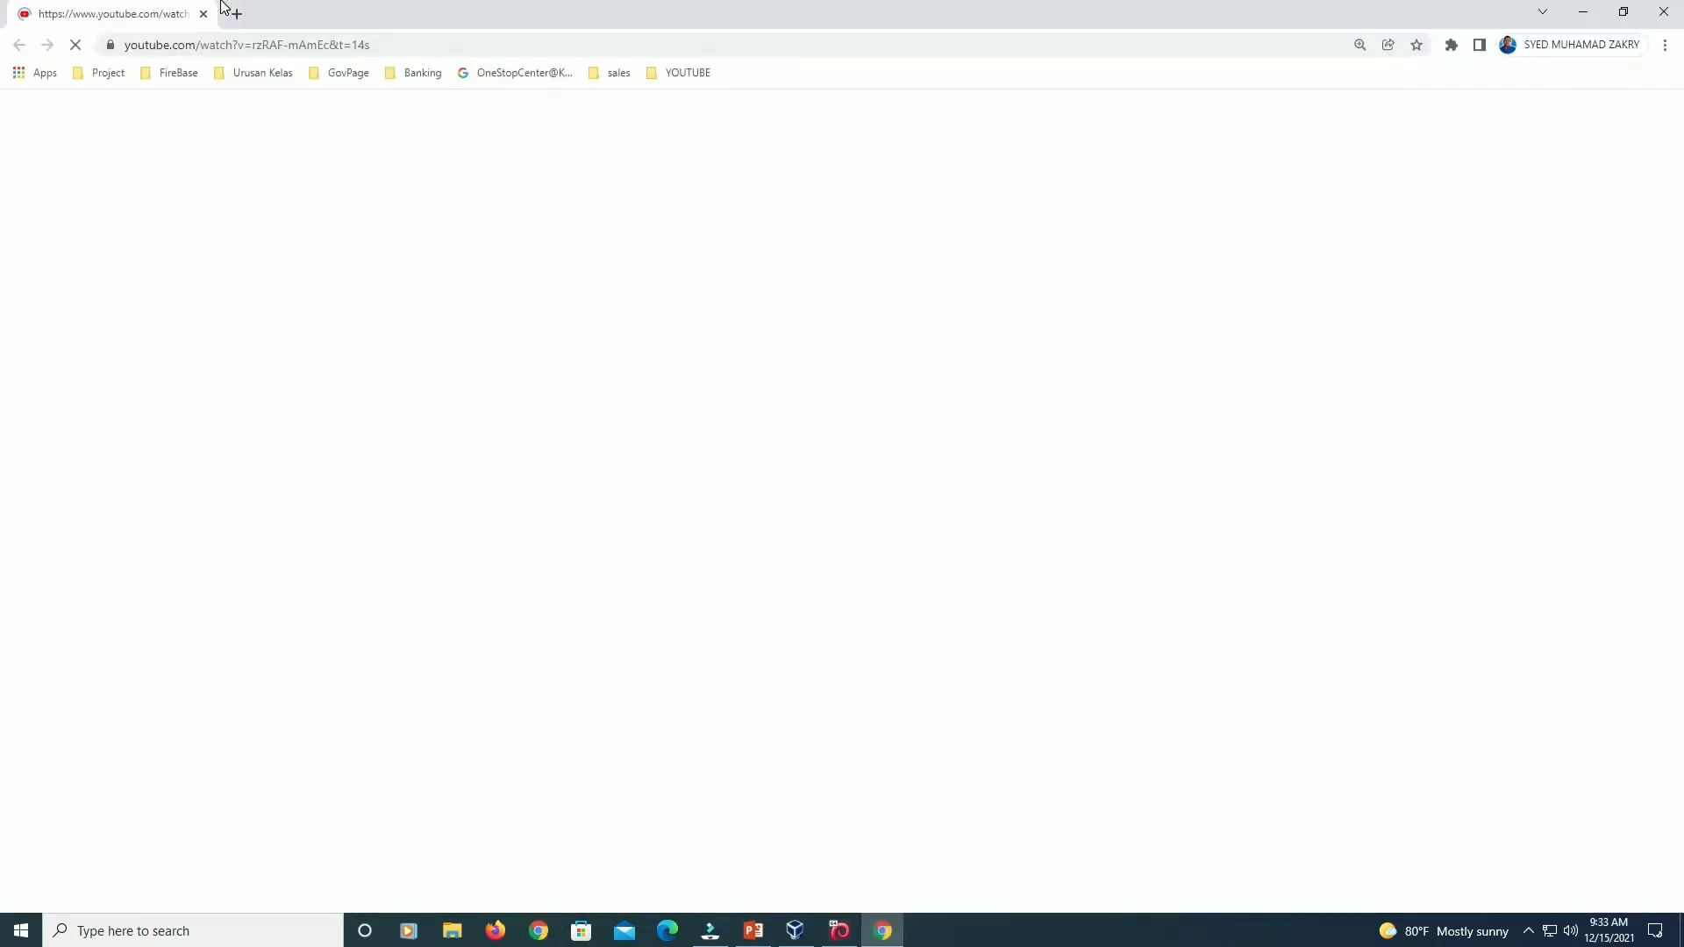
In a fresh Chrome tab, sign in to Webmin at 172.16.0.5:10000 as admin.
left_click(235, 12)
left_click(203, 14)
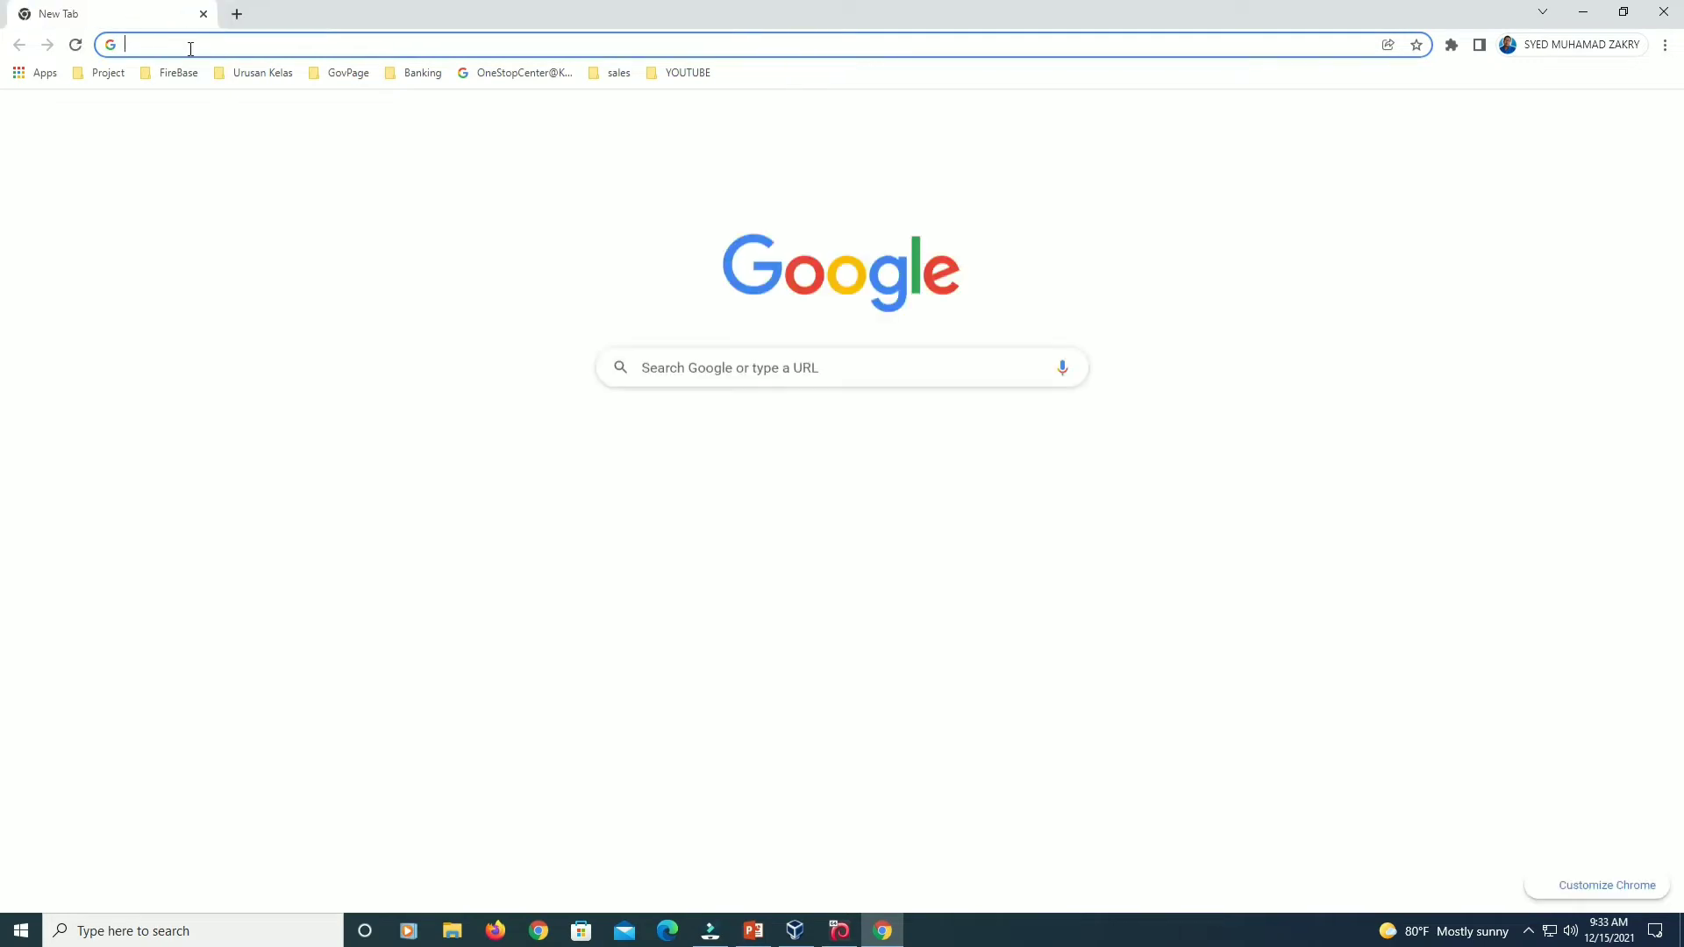
type("172")
key("Return")
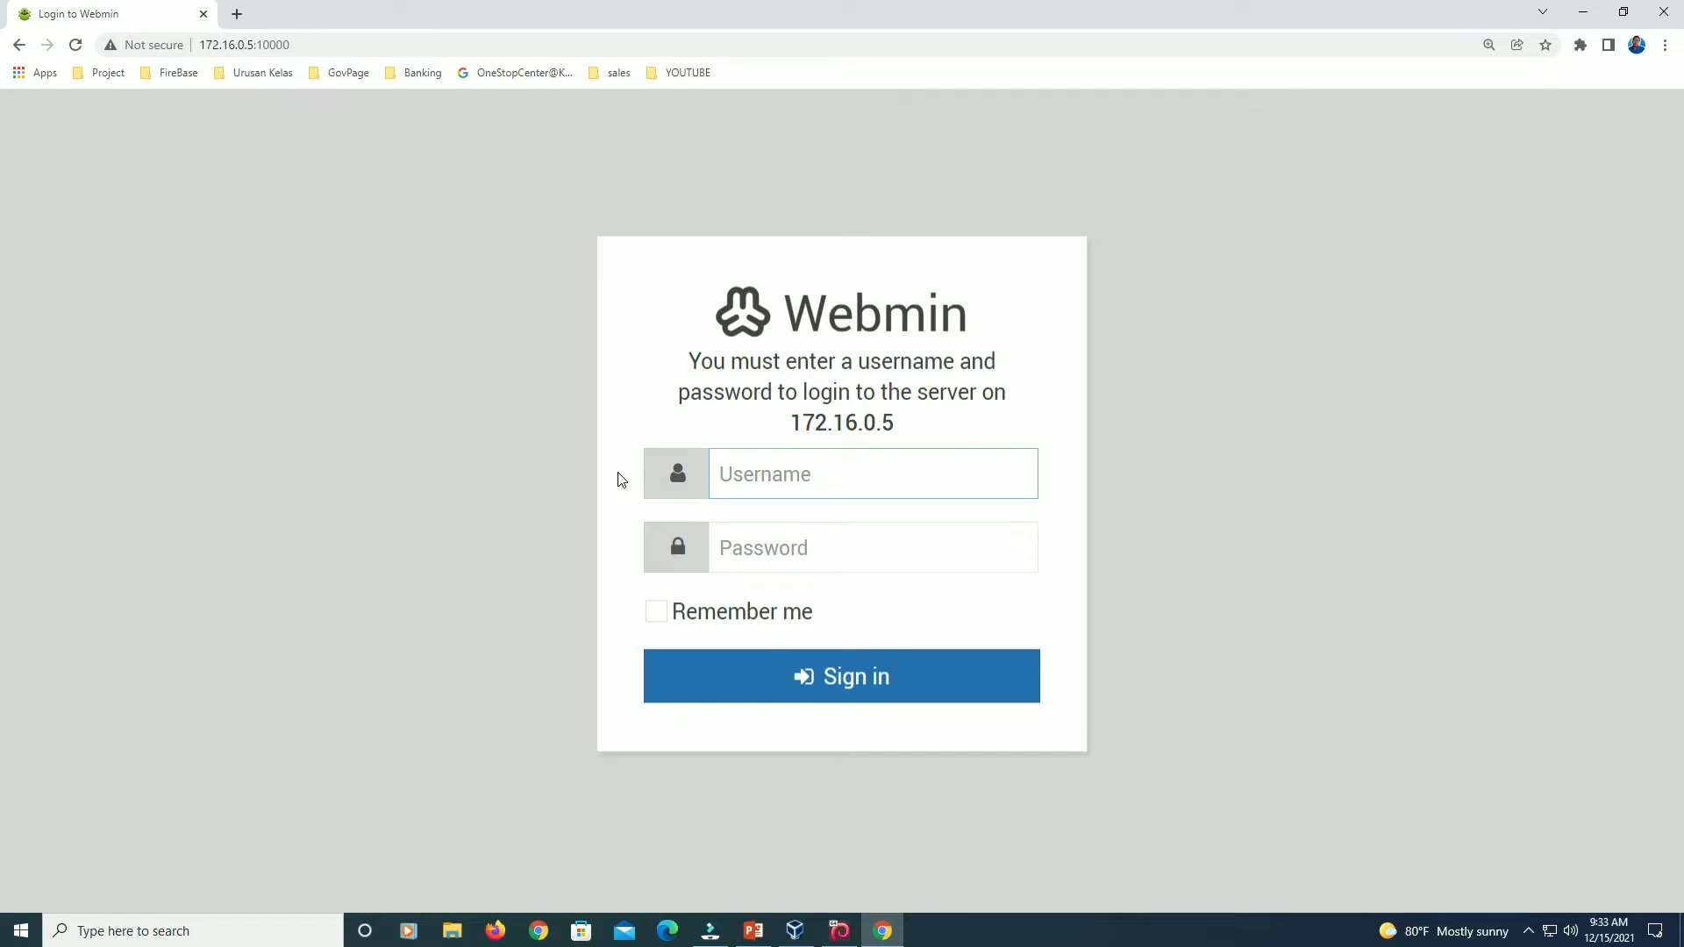
type("admin********")
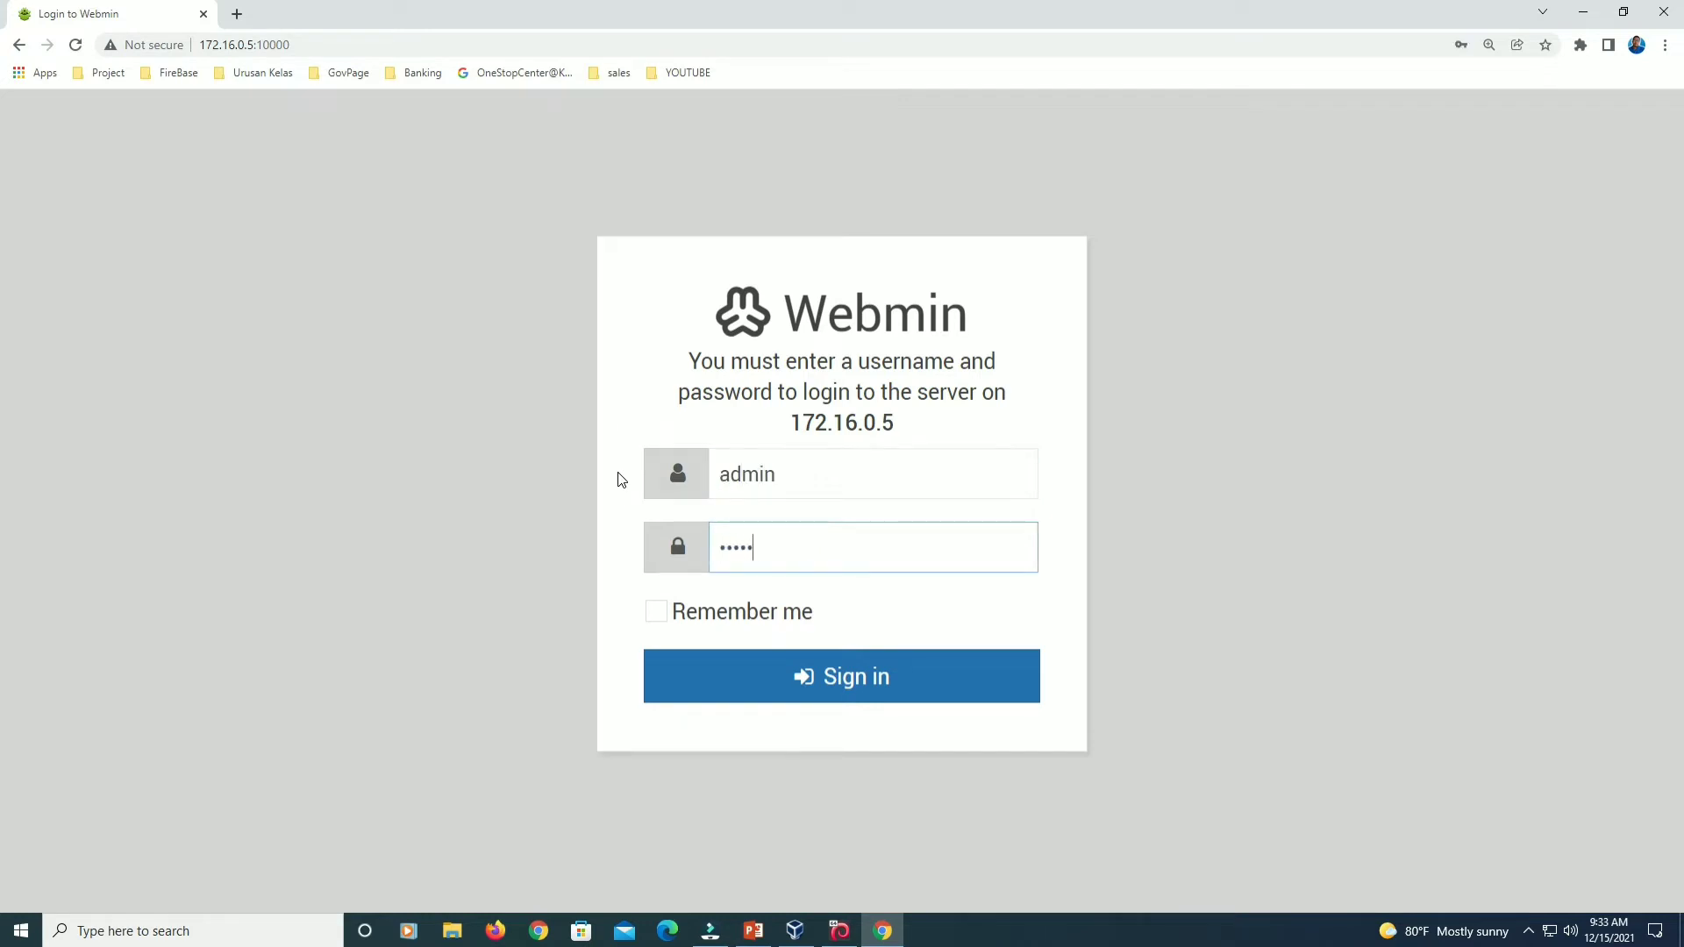
key("Return")
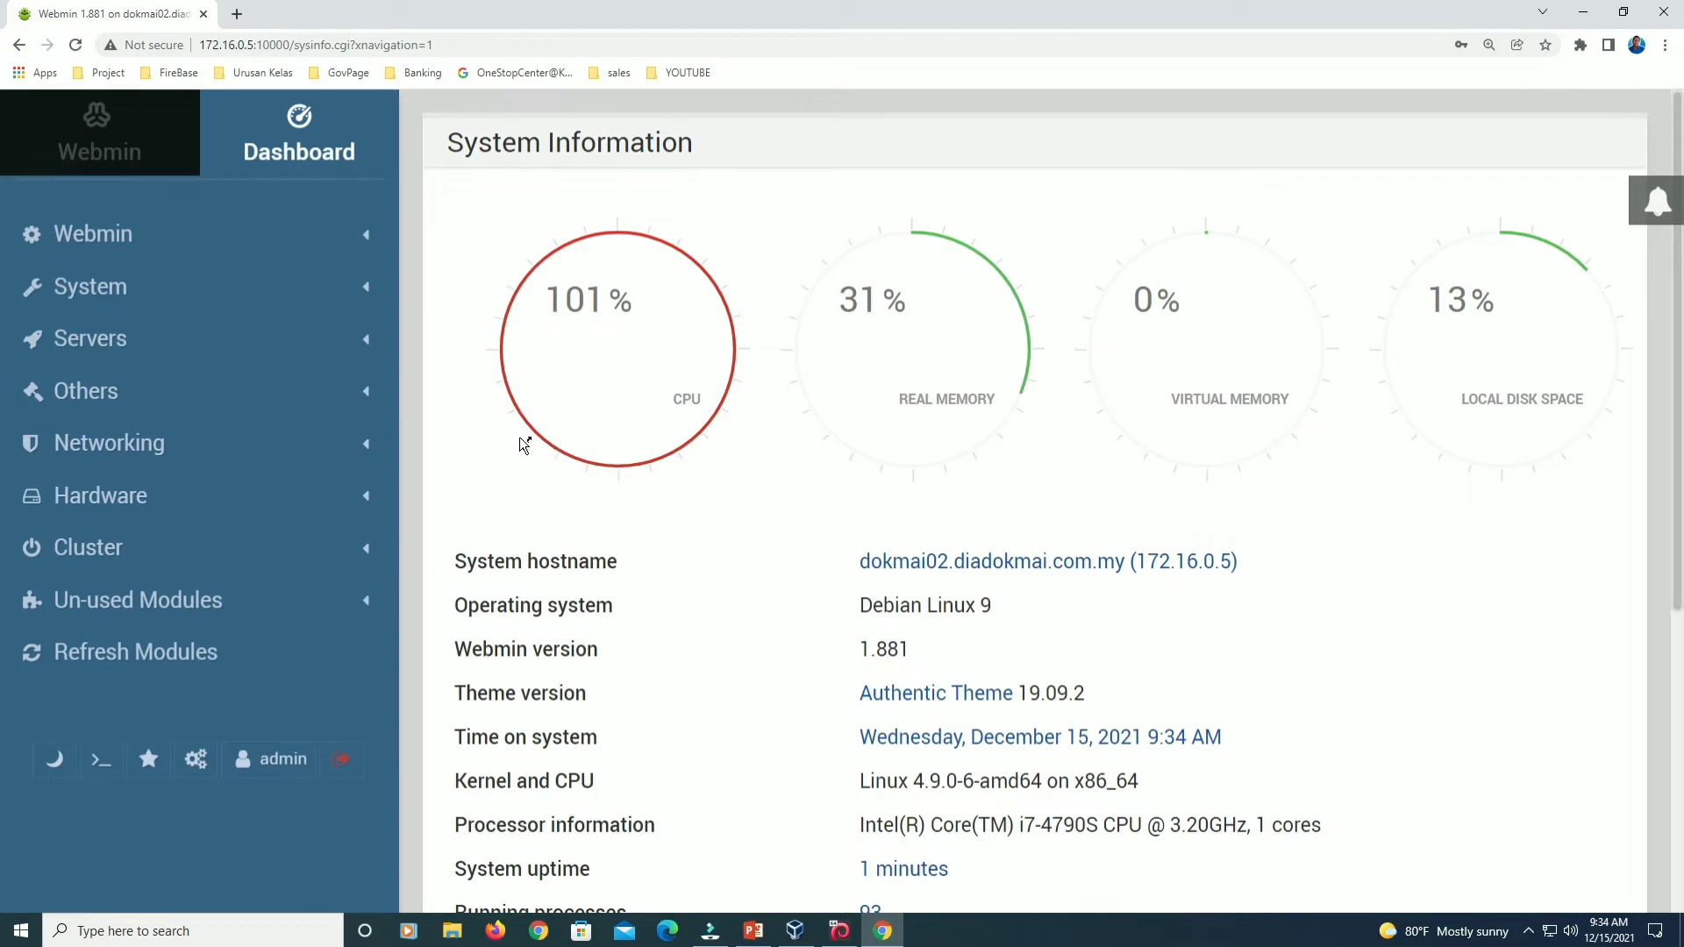
Under Servers, open Samba Windows File Sharing and start a new file share.
left_click(111, 349)
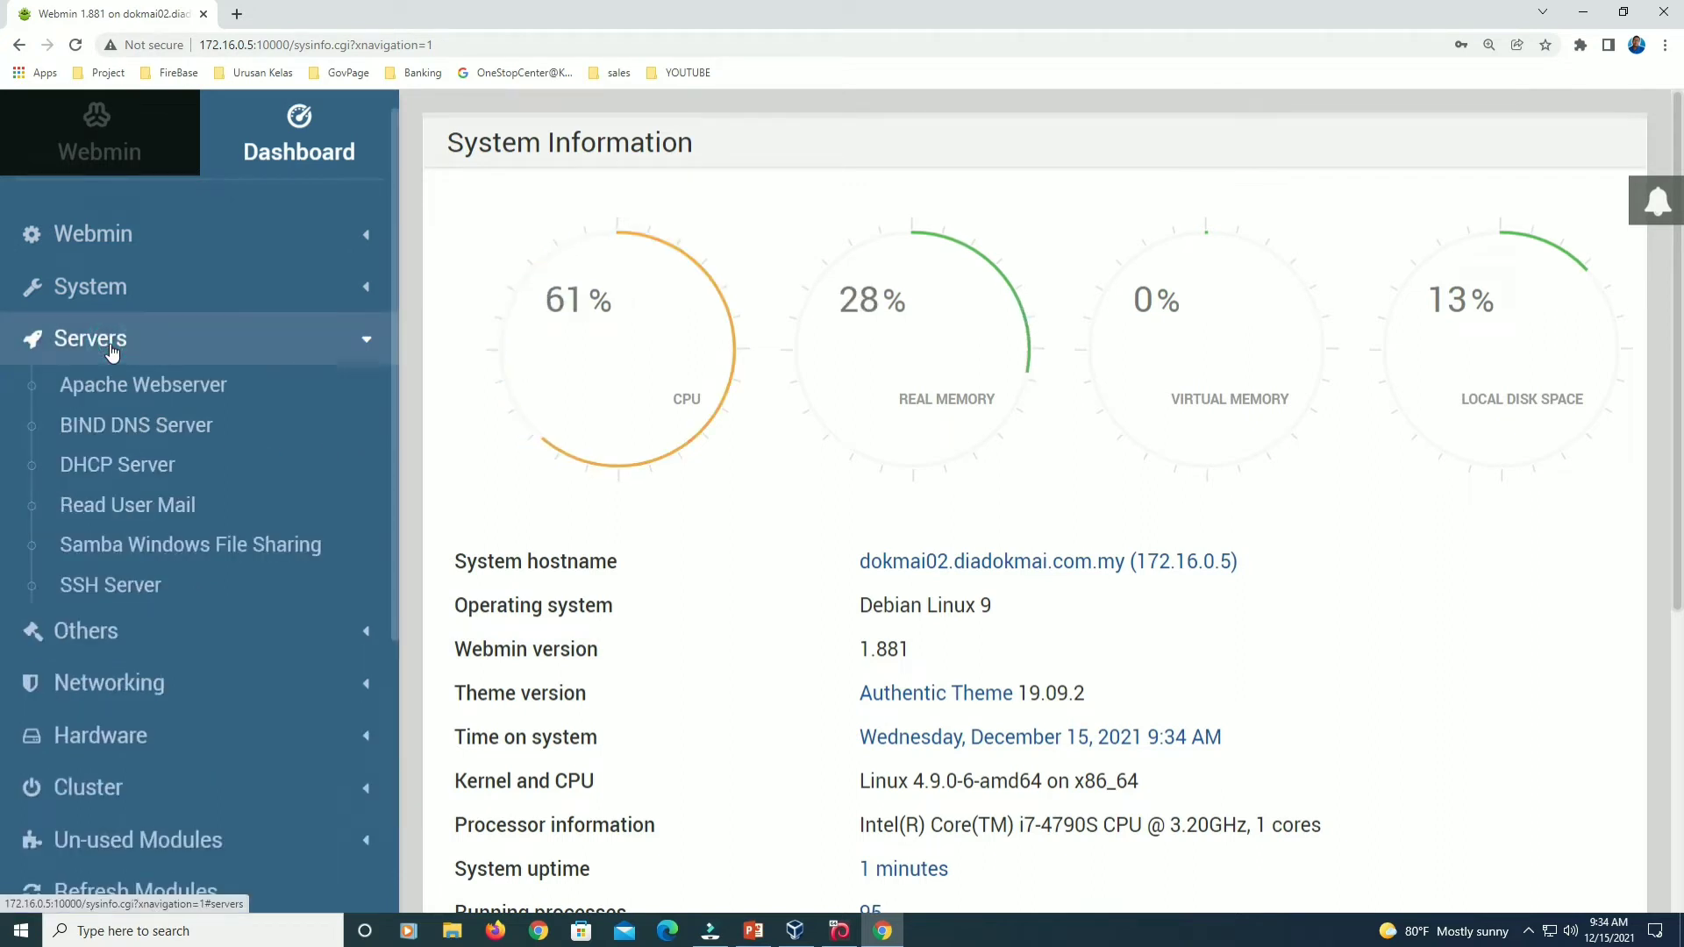
left_click(190, 549)
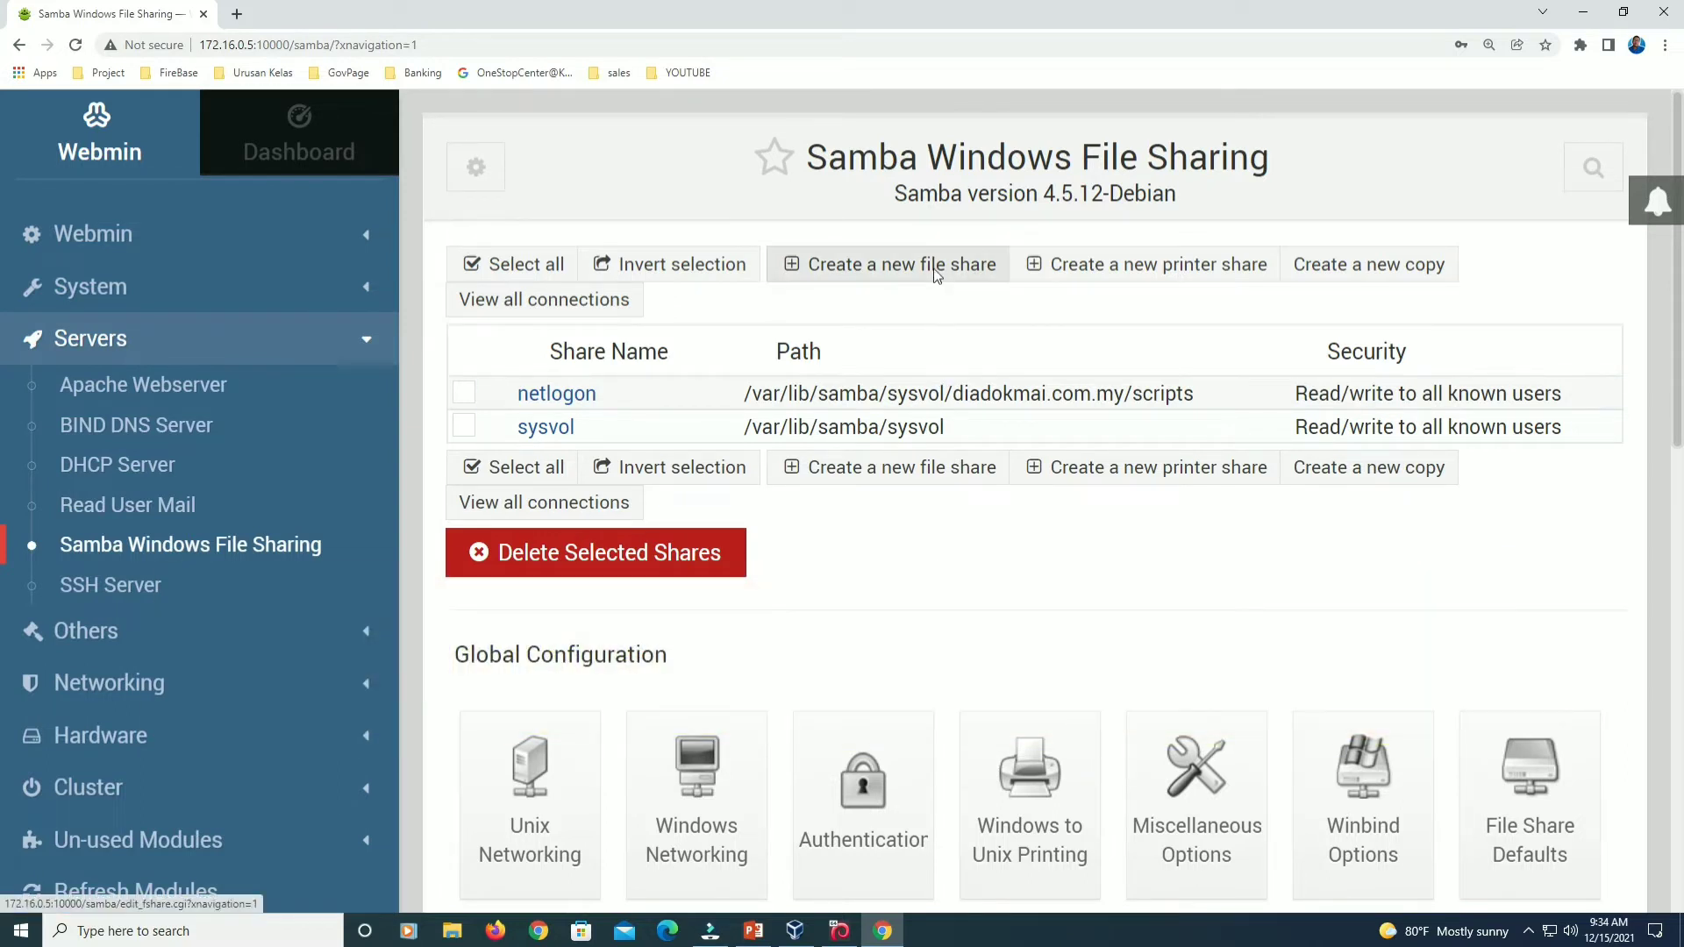
left_click(934, 269)
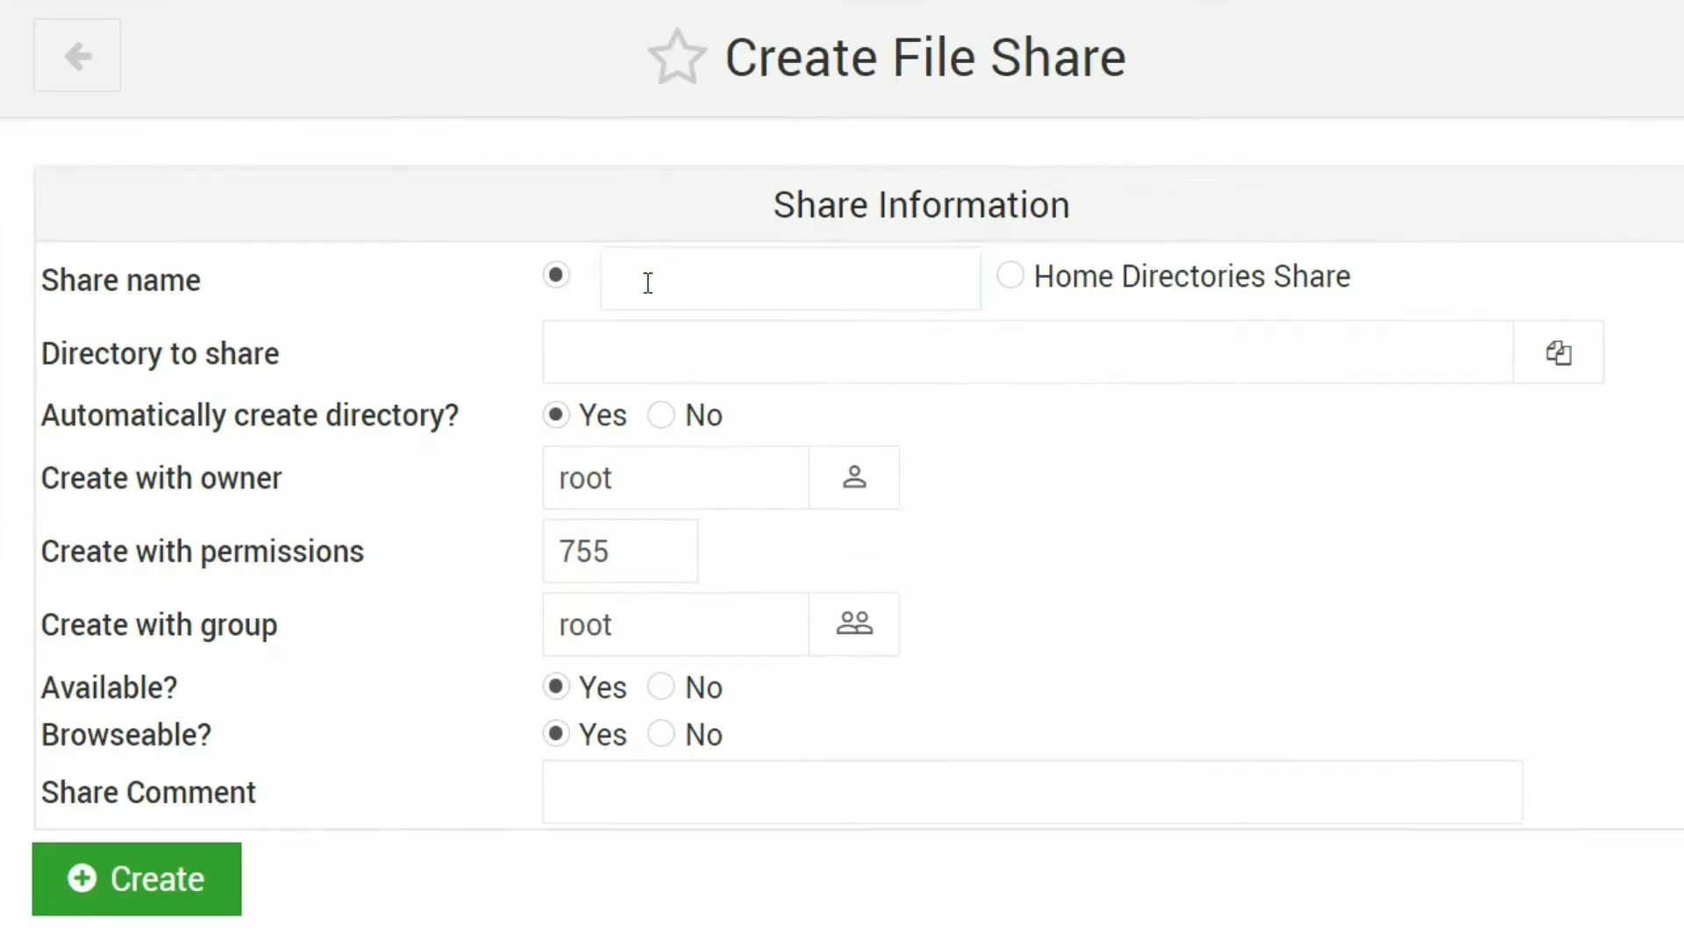
Create the share shared_folder for directory /home/share with permissions 777.
left_click(858, 308)
type("sha")
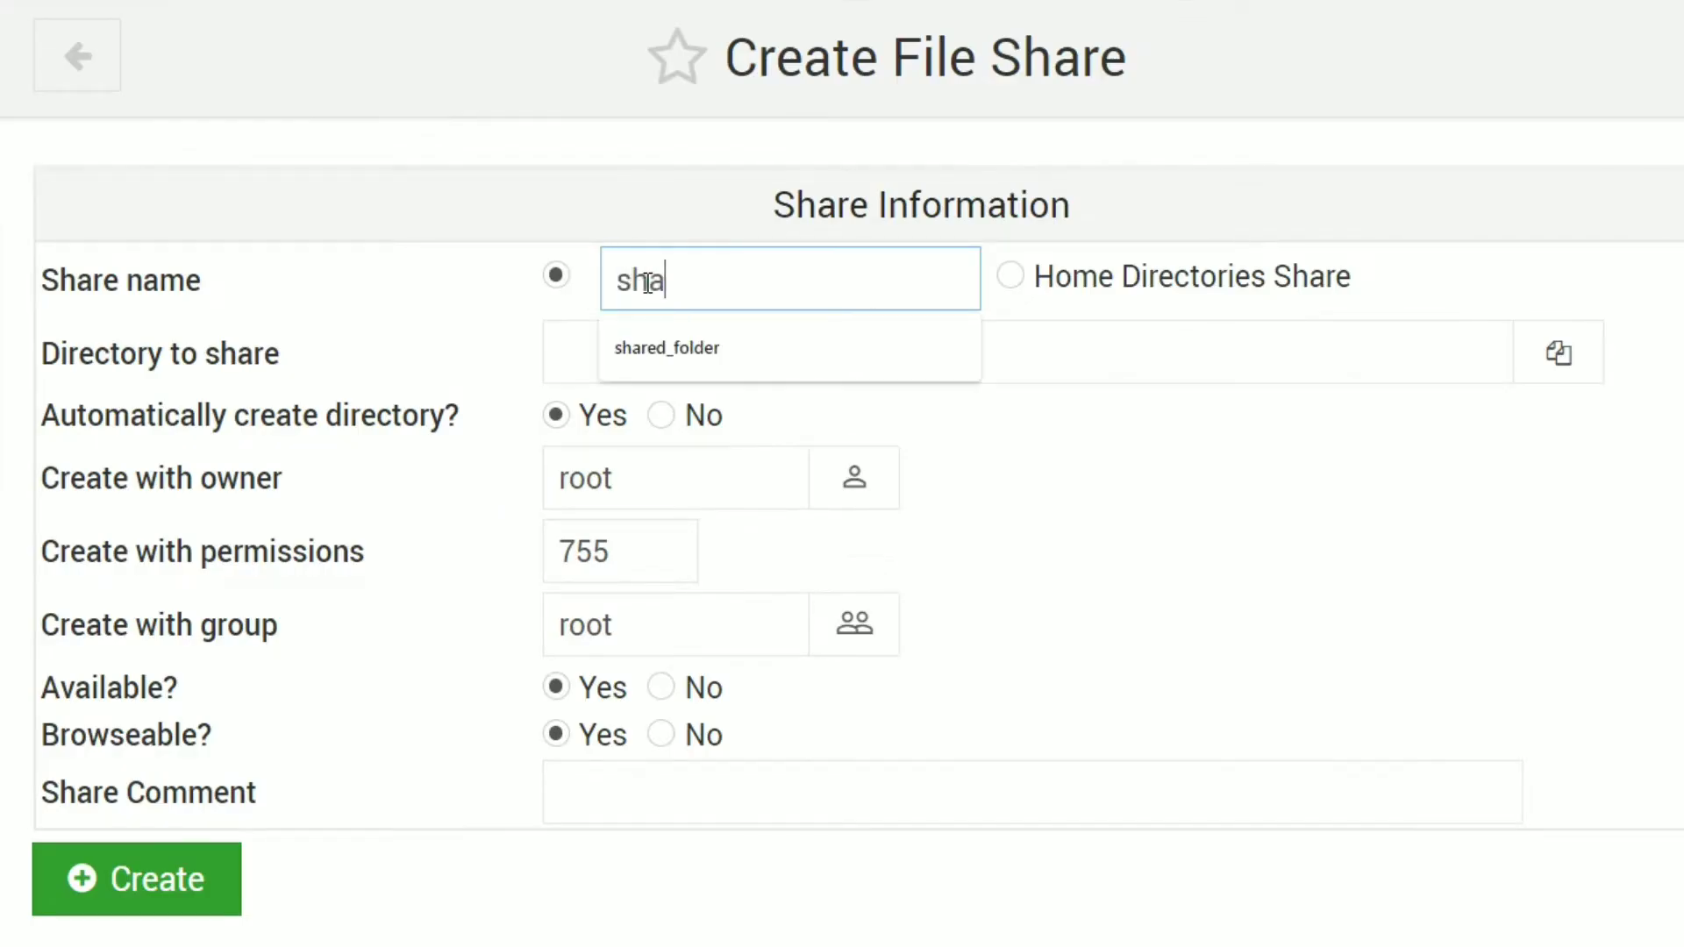
type("red_folder")
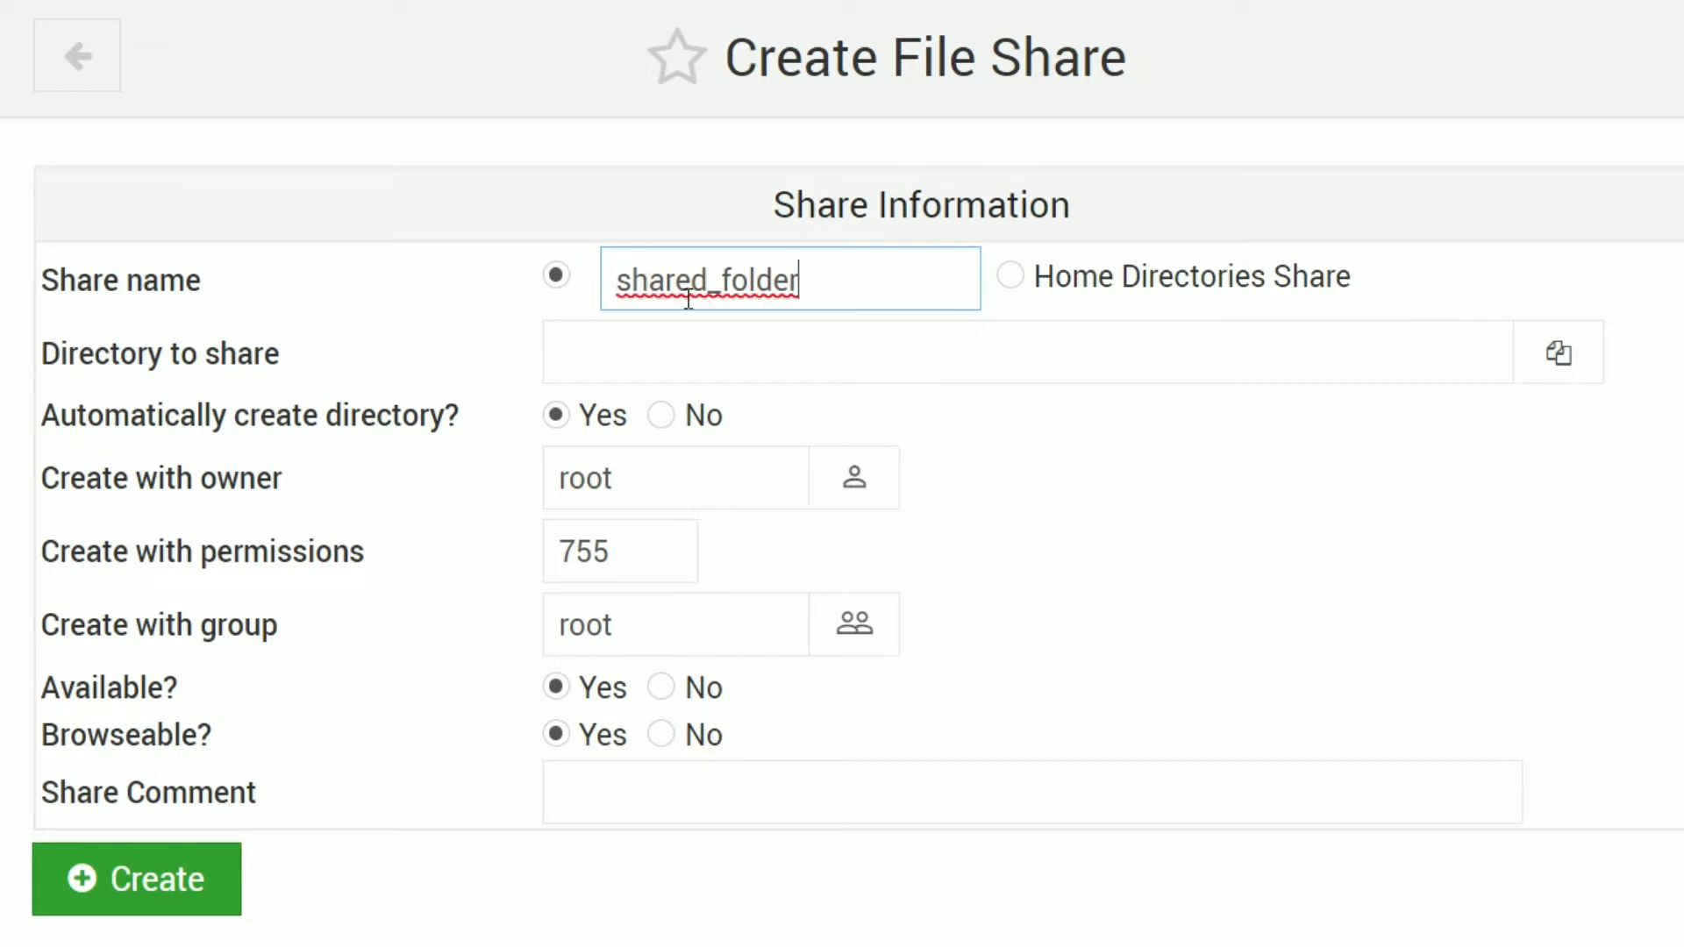
left_click(862, 336)
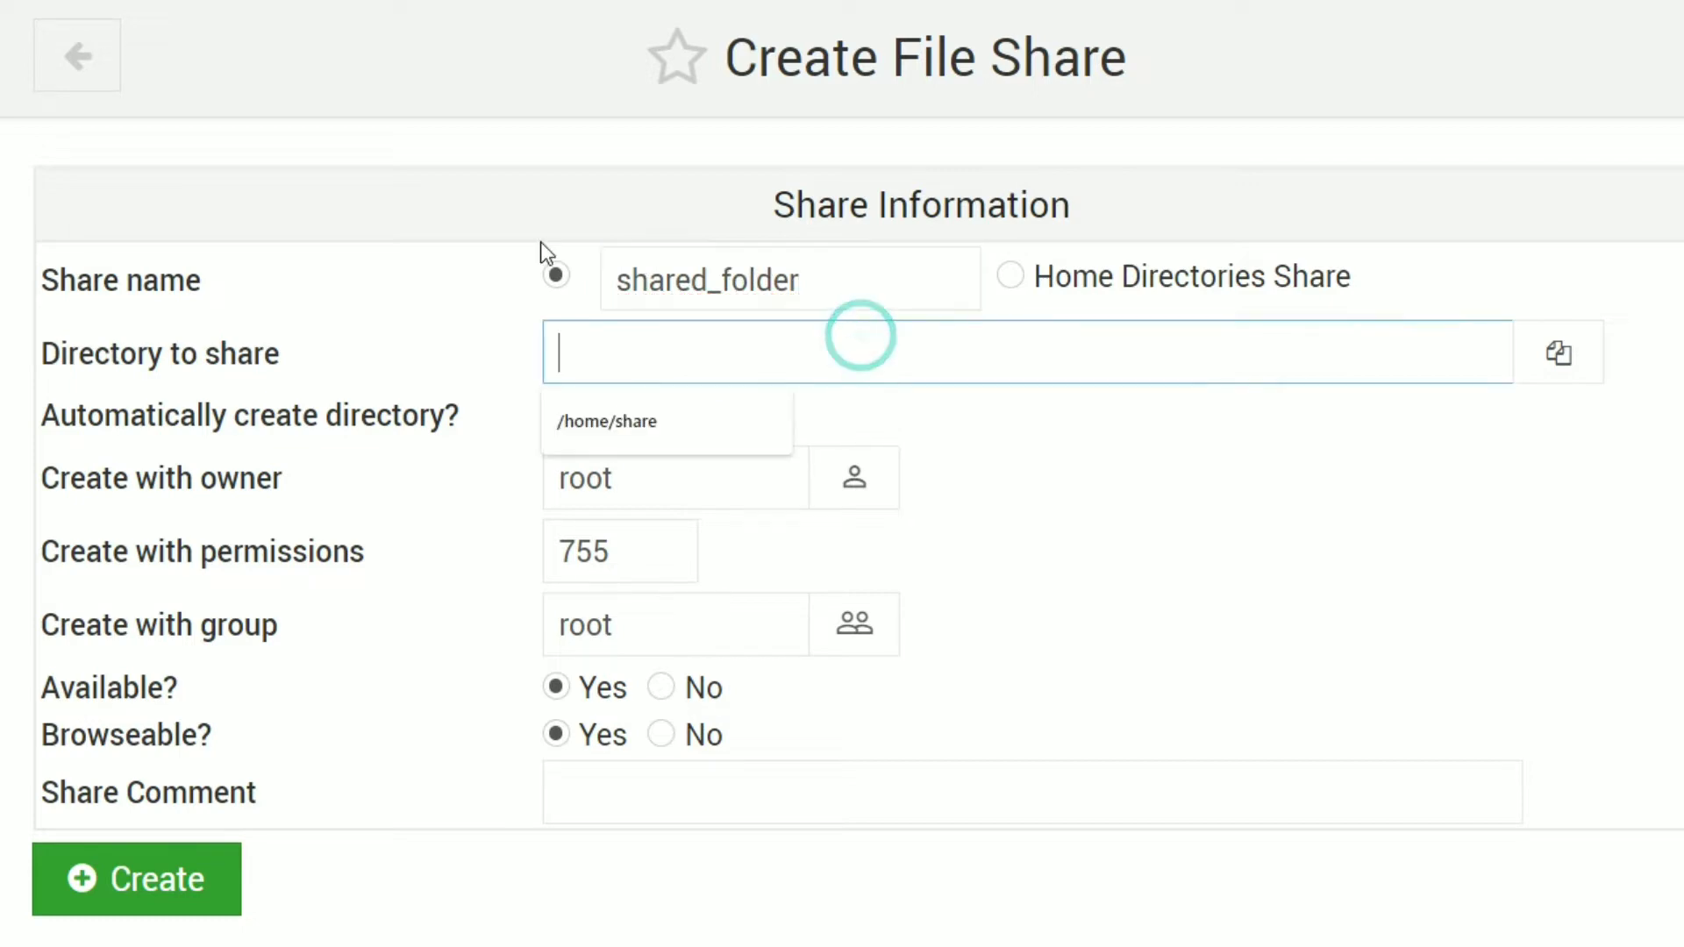
type("/jom")
key("BackSpace")
key("BackSpace")
key("BackSpace")
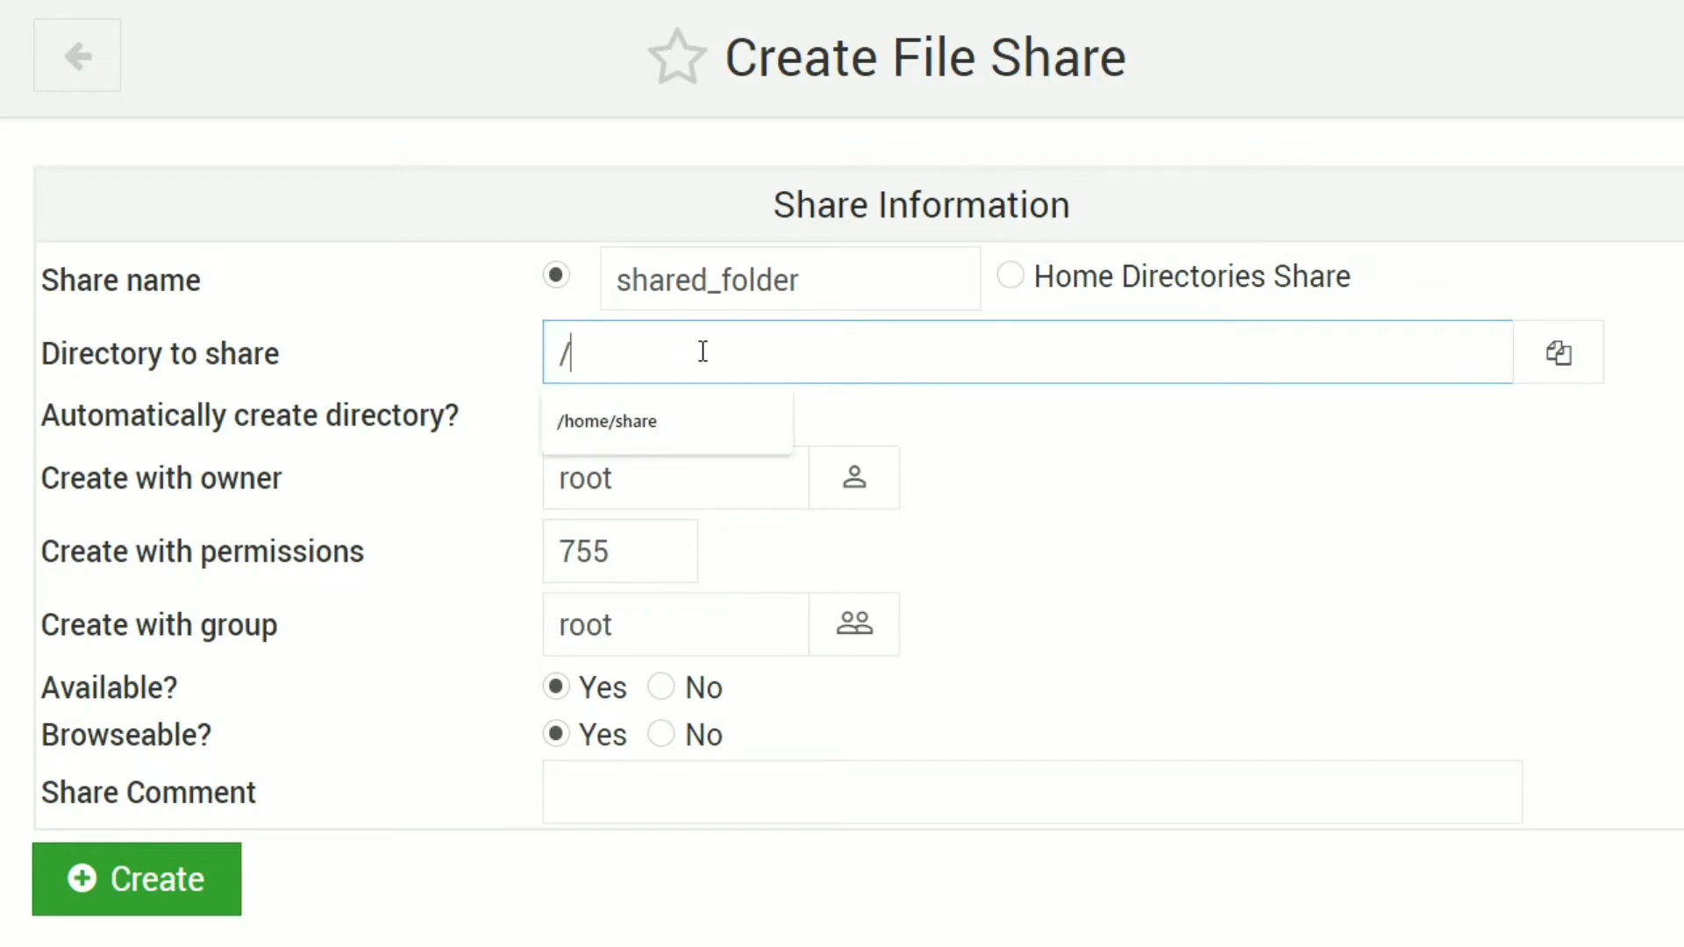
type("home/share")
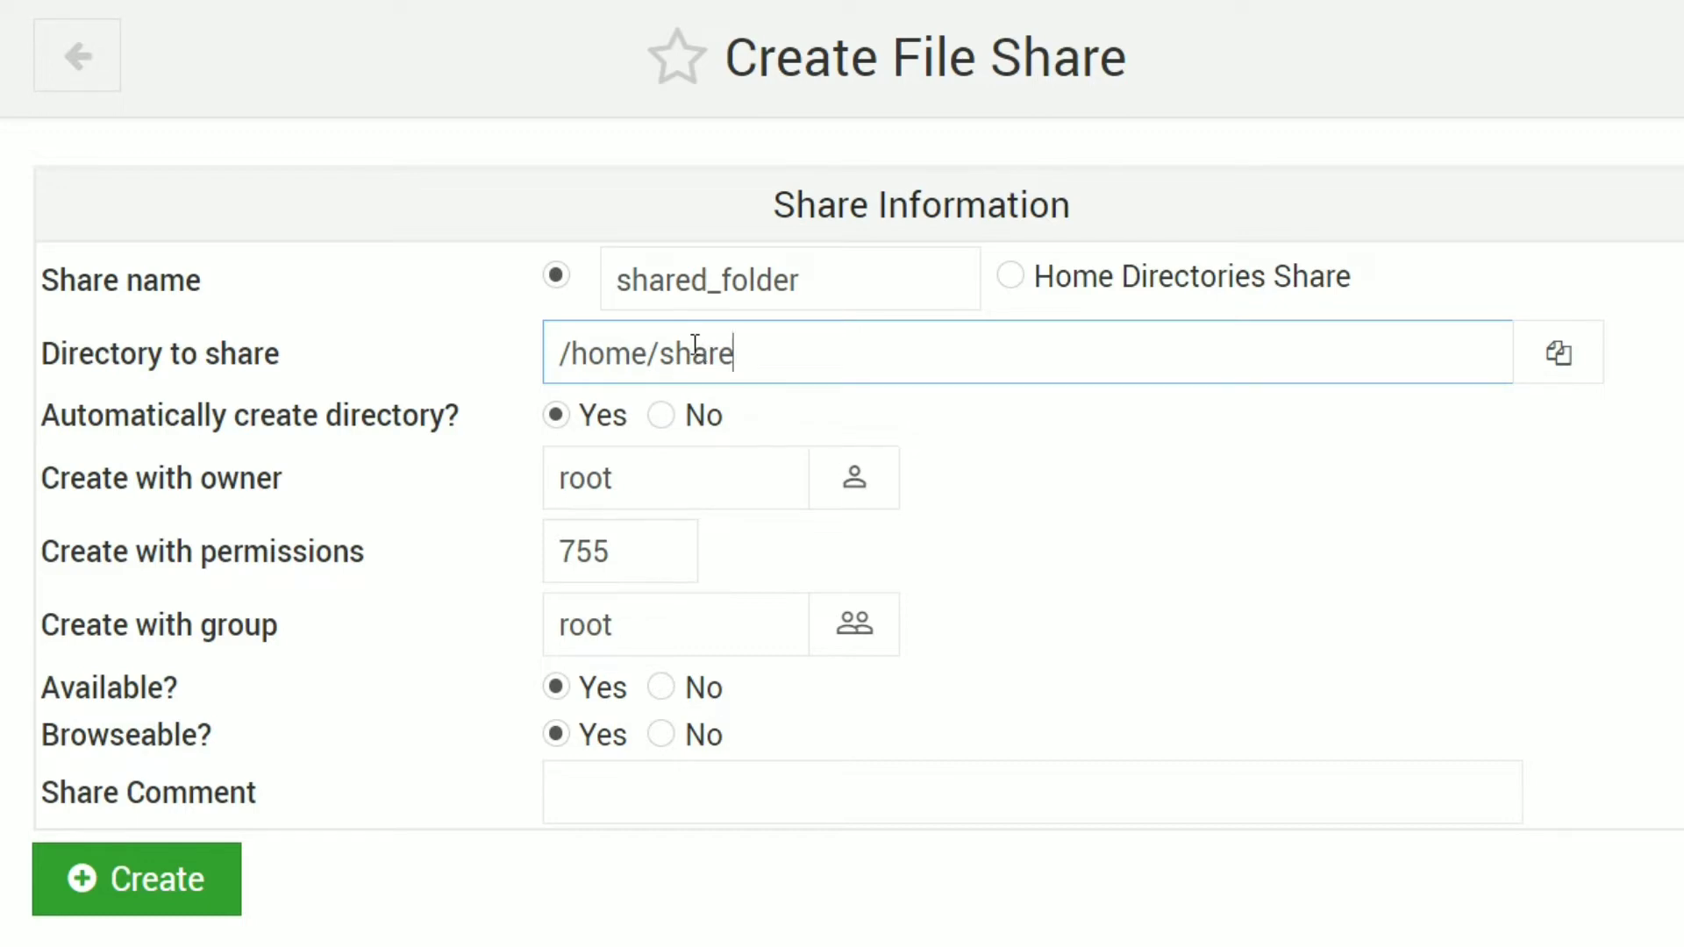
left_click_drag(646, 546, 534, 564)
type("777")
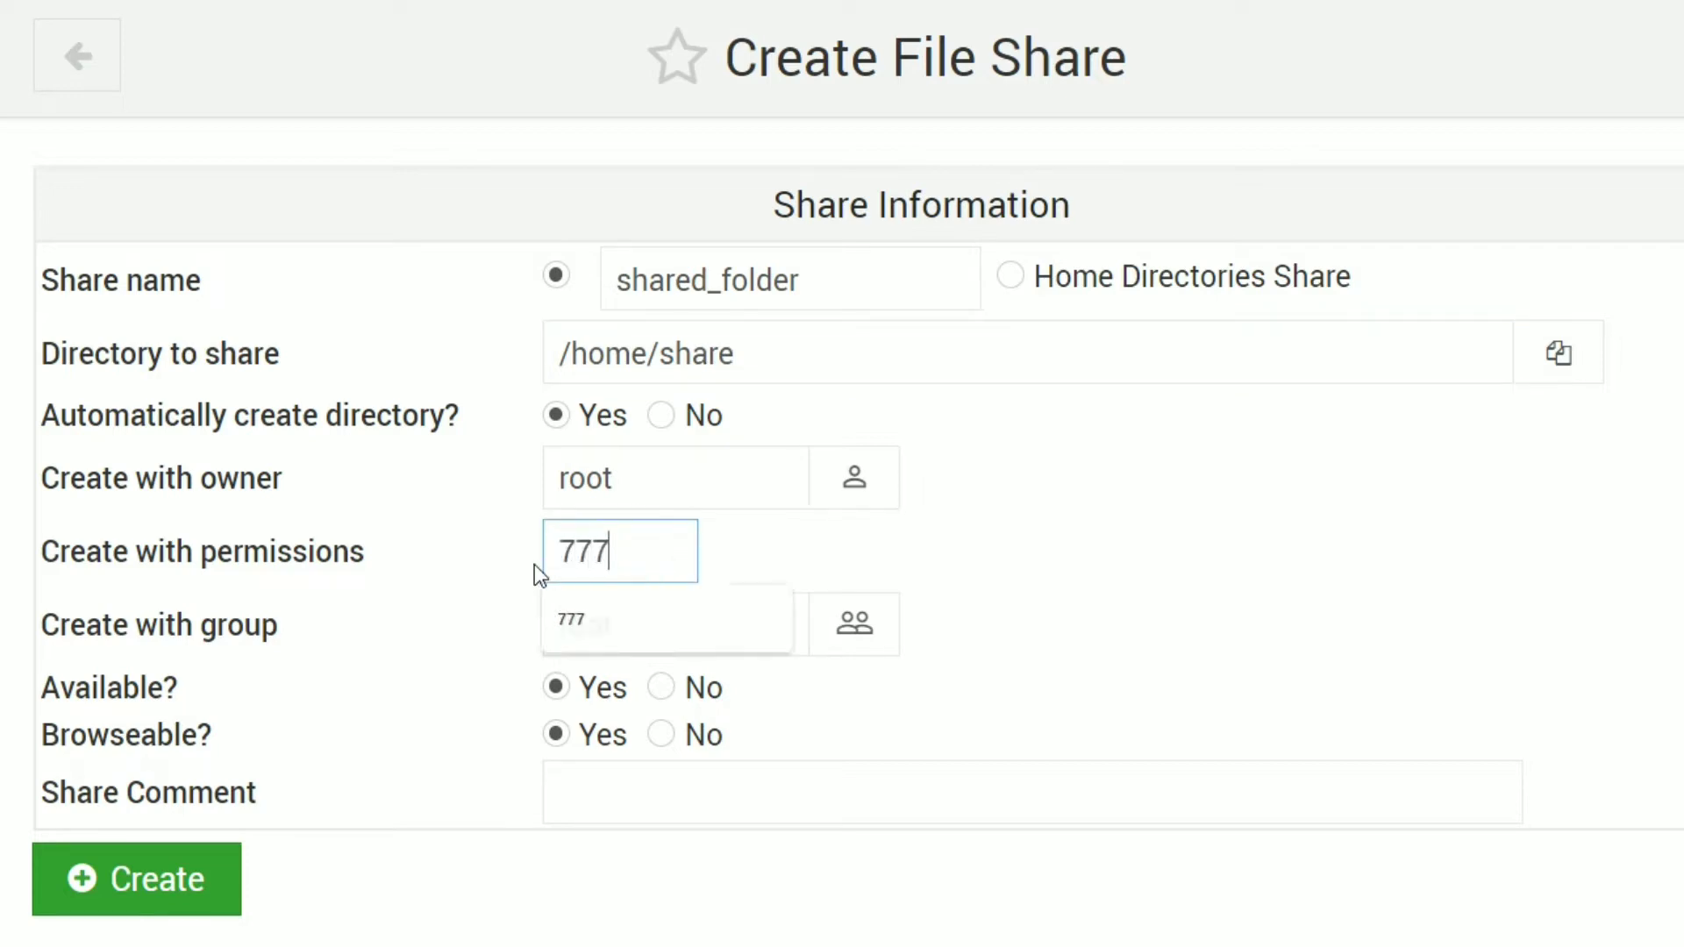
left_click(1154, 735)
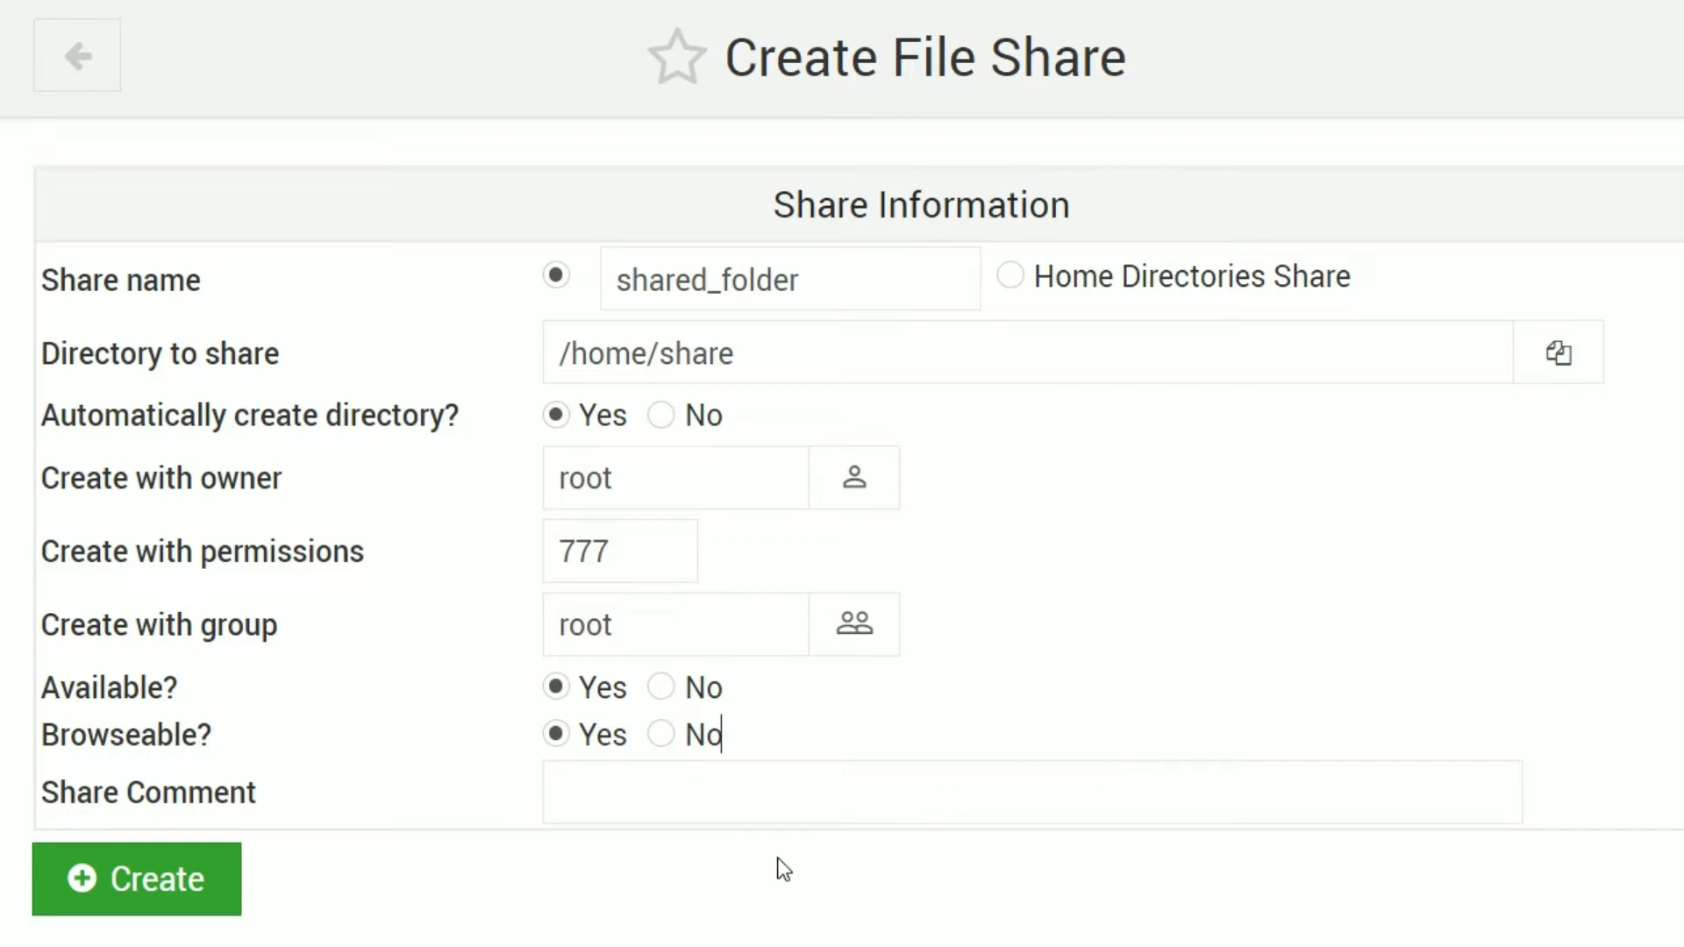
left_click(153, 884)
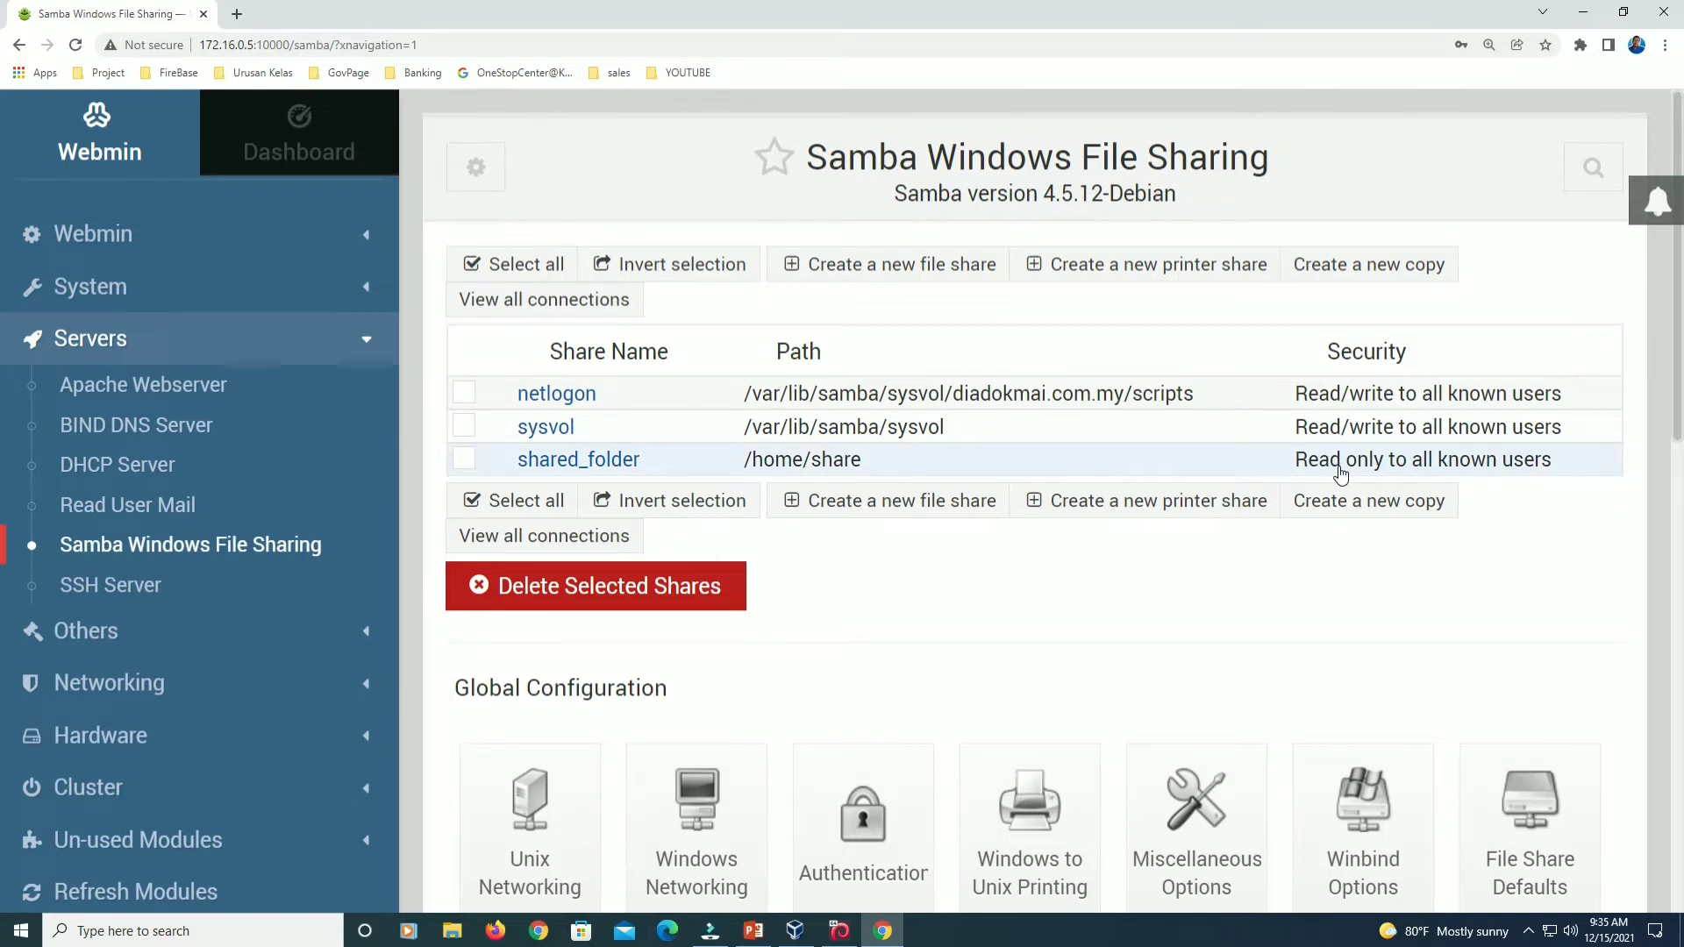
Open shared_folder from the share list and go to its Security and Access Control page.
left_click(579, 460)
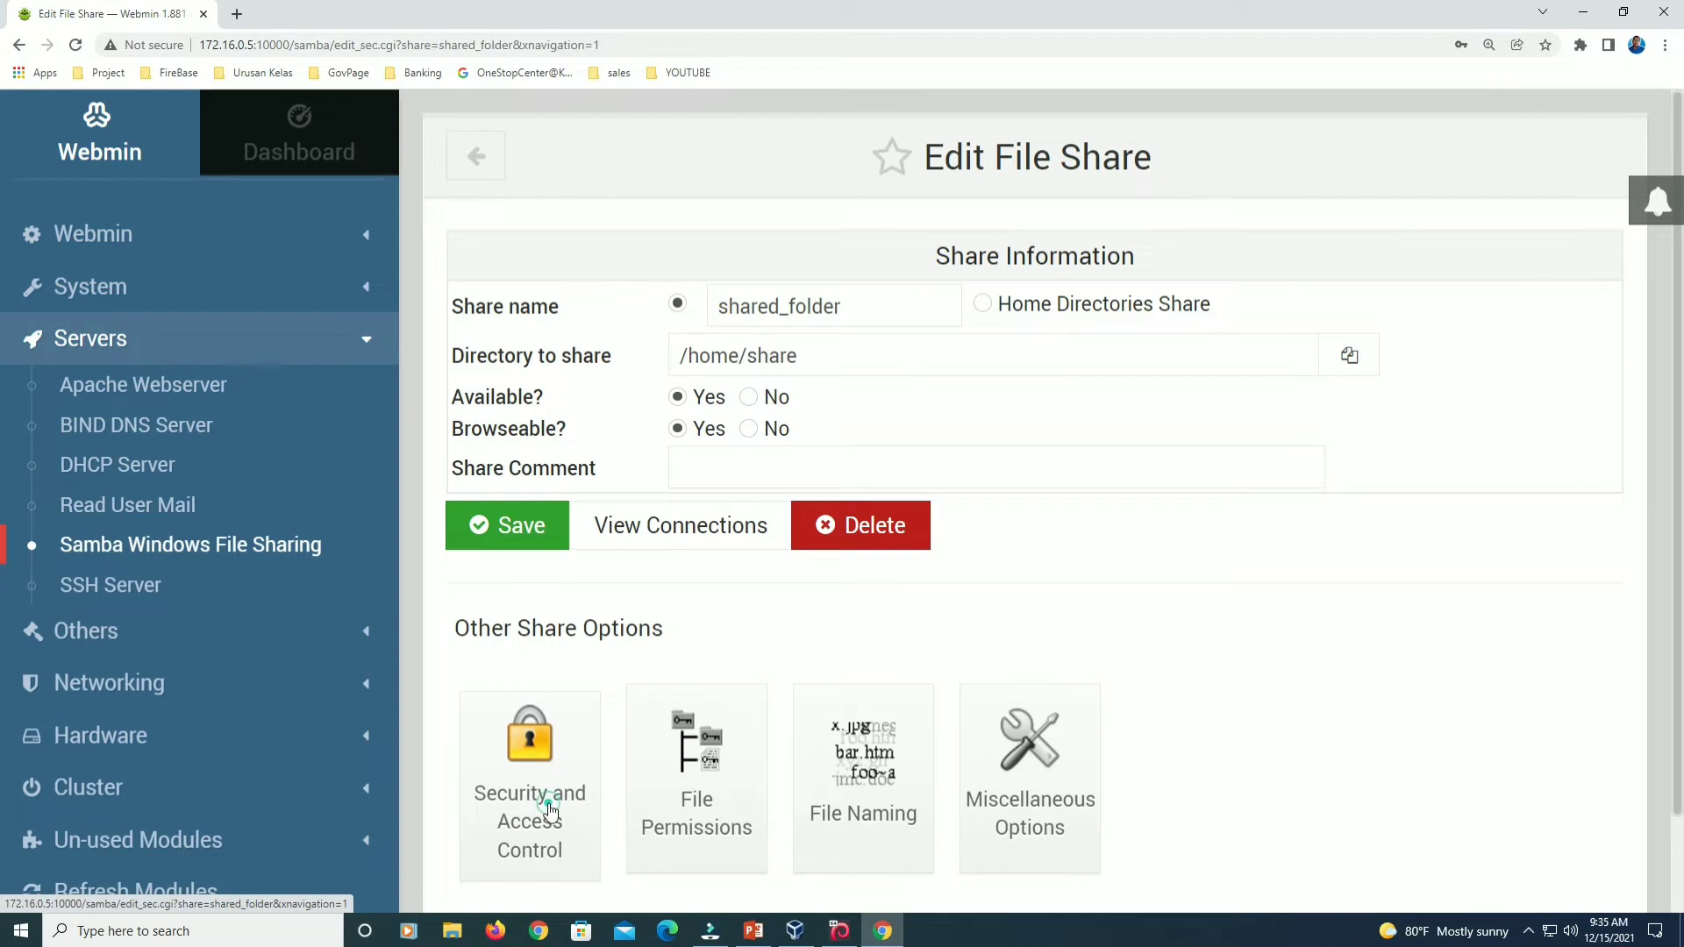
left_click(551, 812)
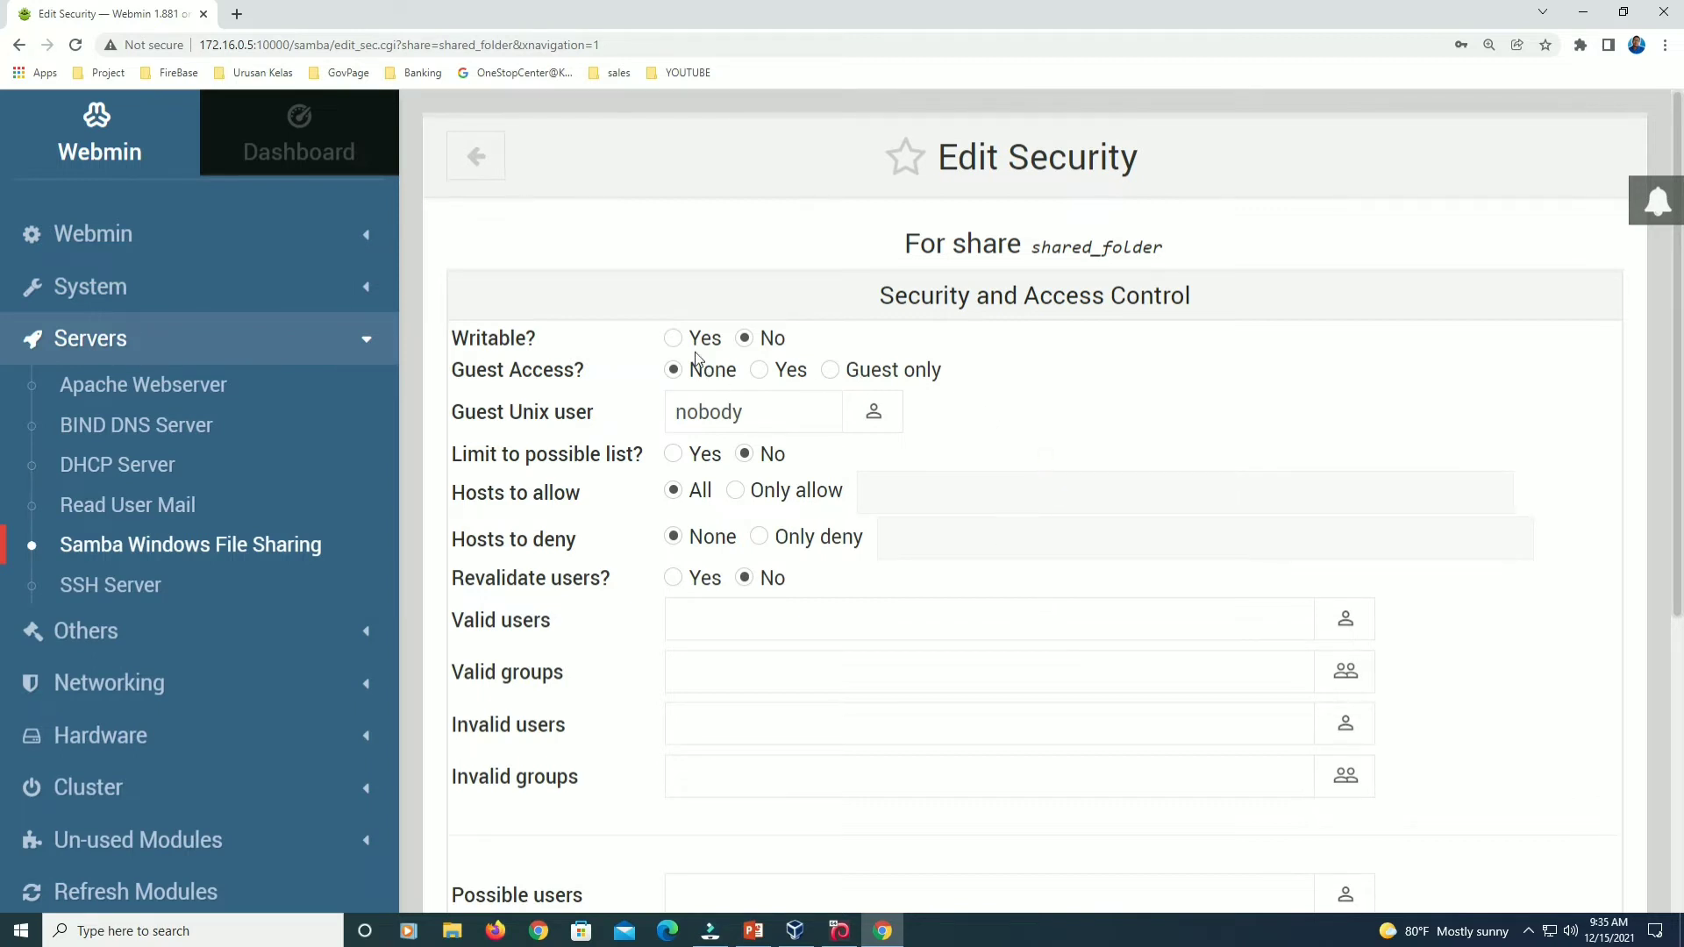
left_click(672, 339)
left_click(726, 672)
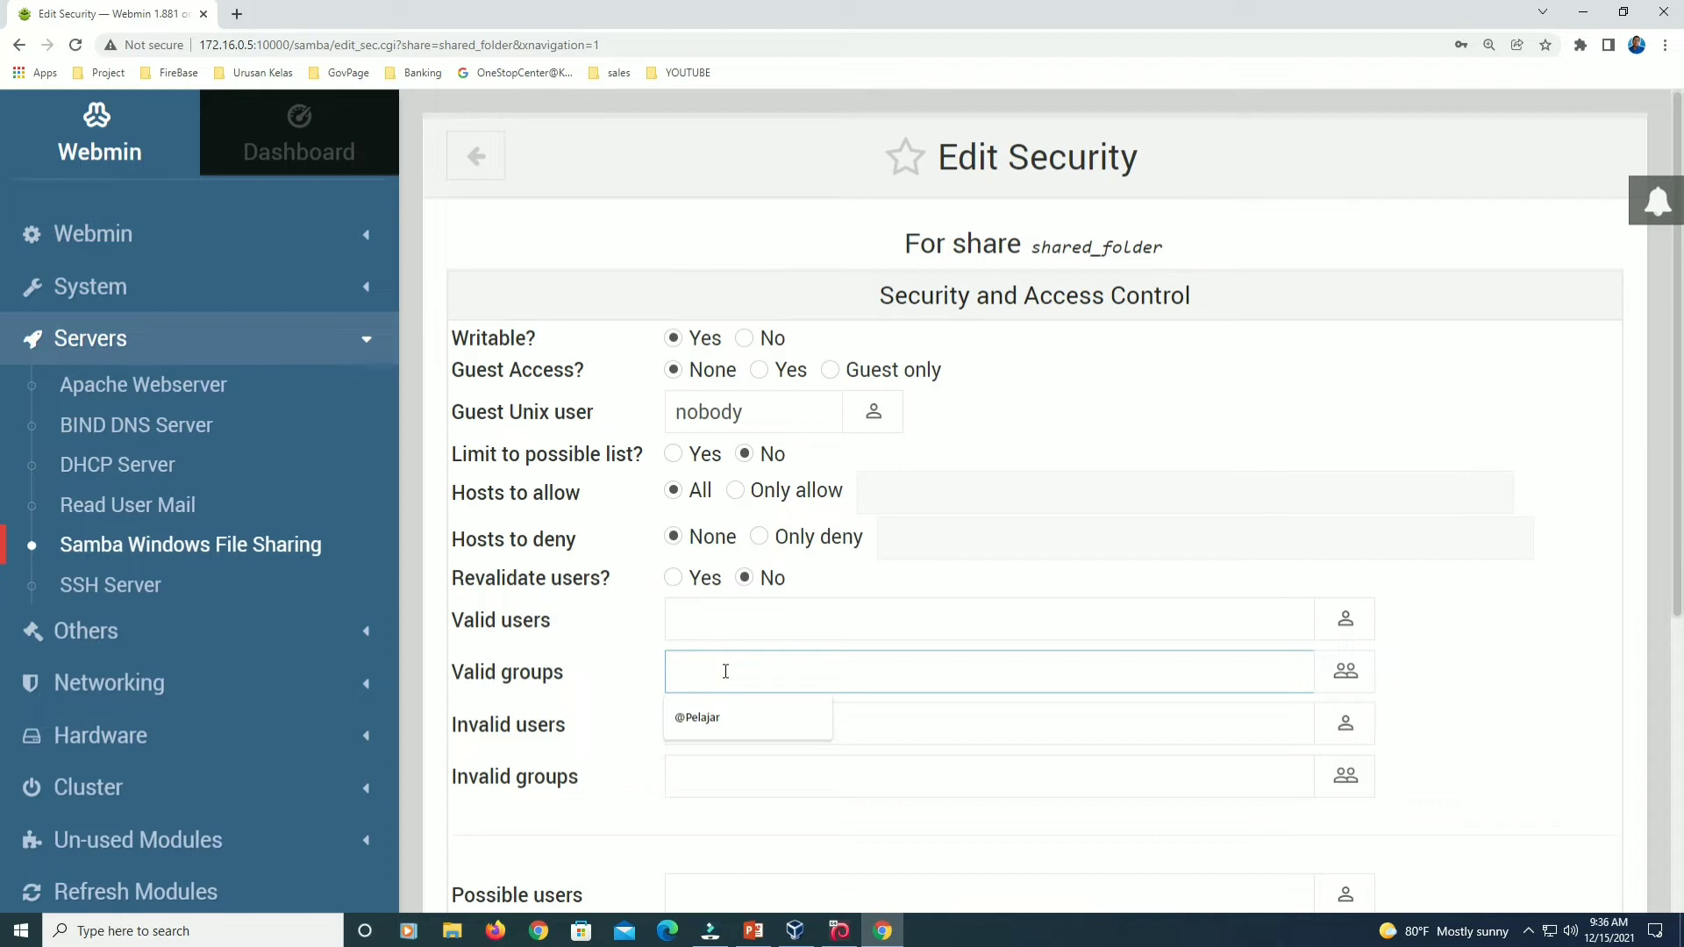
type("@Finance")
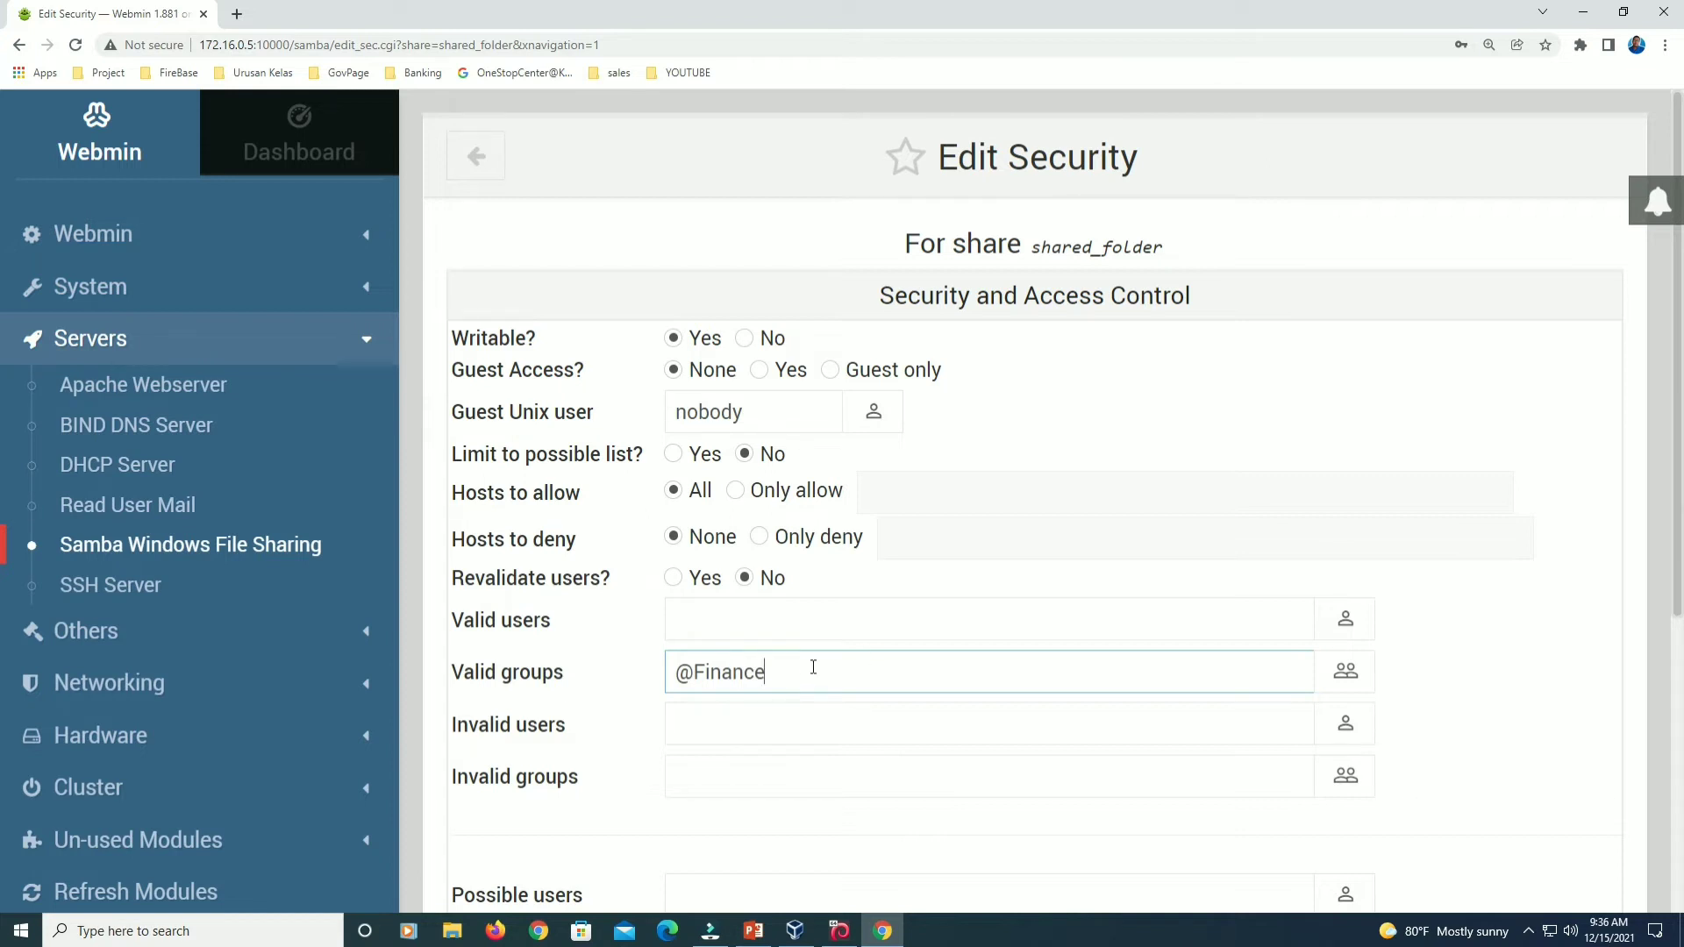
triple_click(689, 674)
left_click(801, 669)
scroll(896, 783, "down", 4)
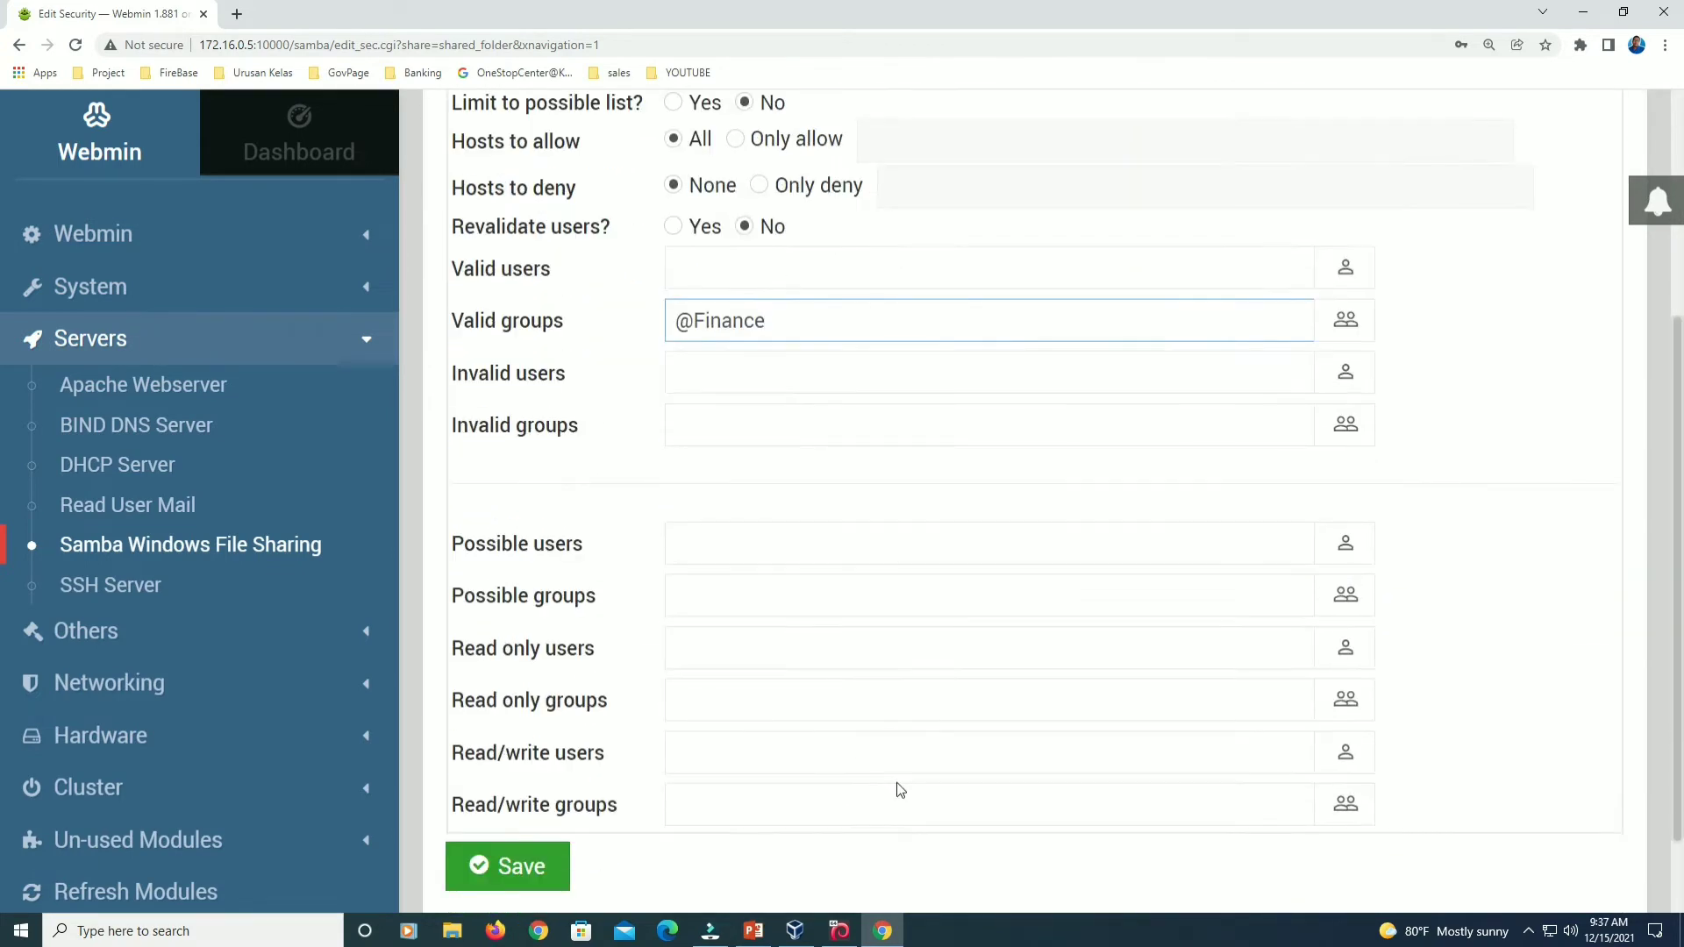
scroll(896, 790, "down", 1)
left_click(509, 778)
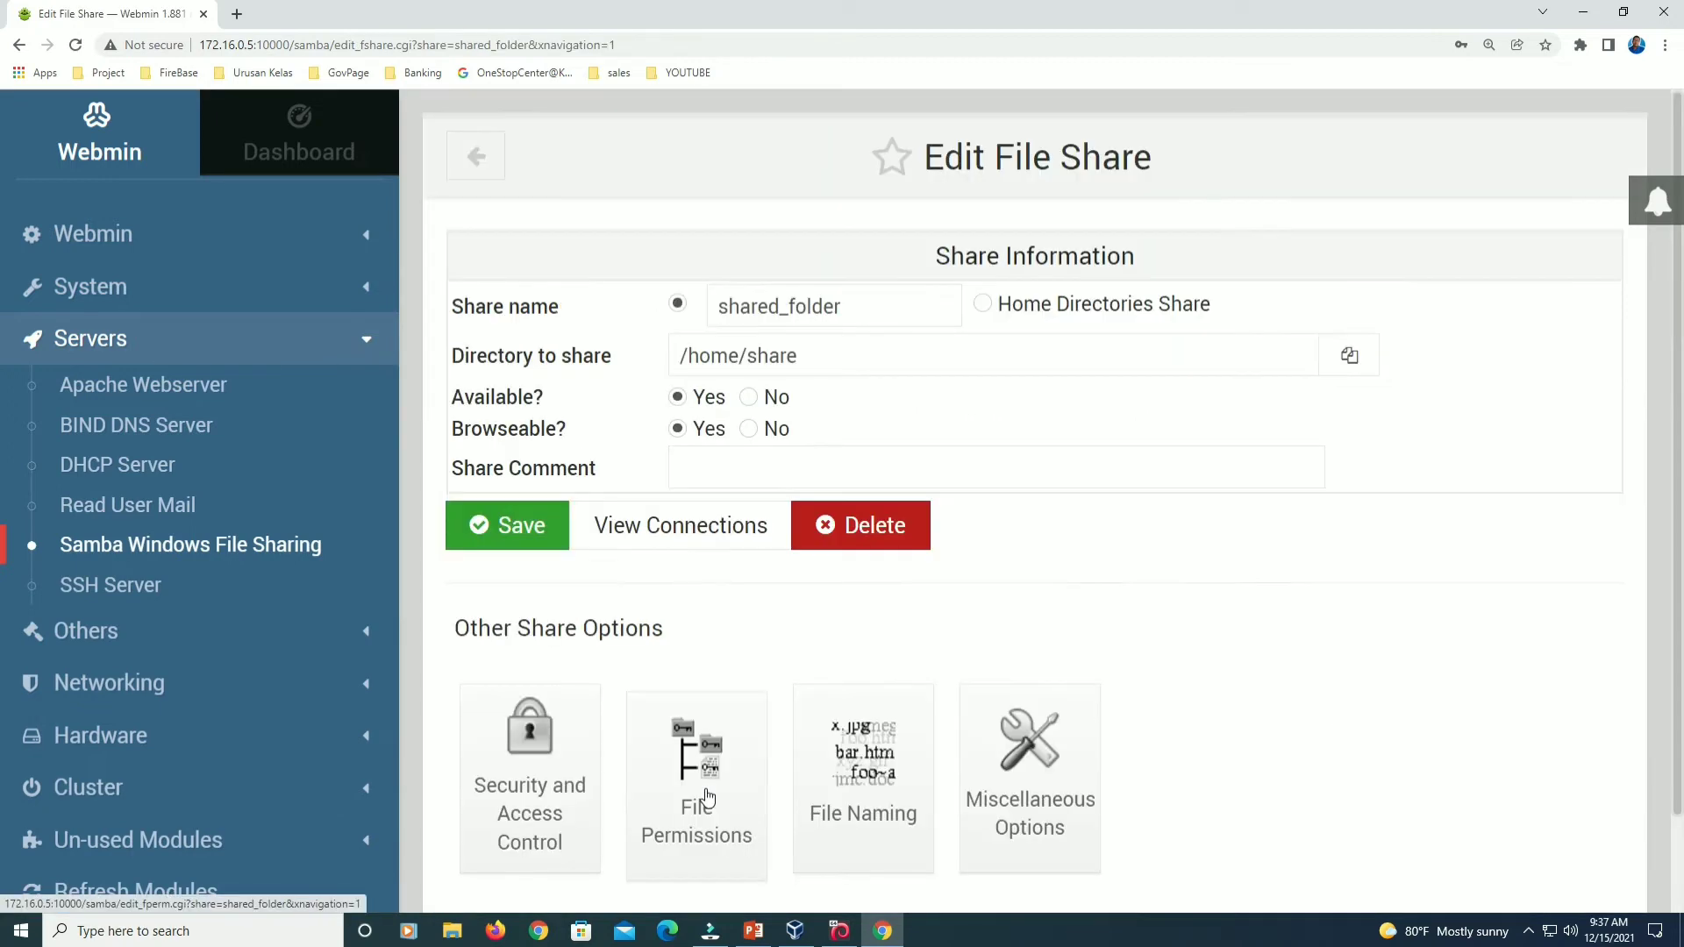
Return to the Samba share list, then switch to the VirtualBox window.
scroll(1152, 524, "down", 1)
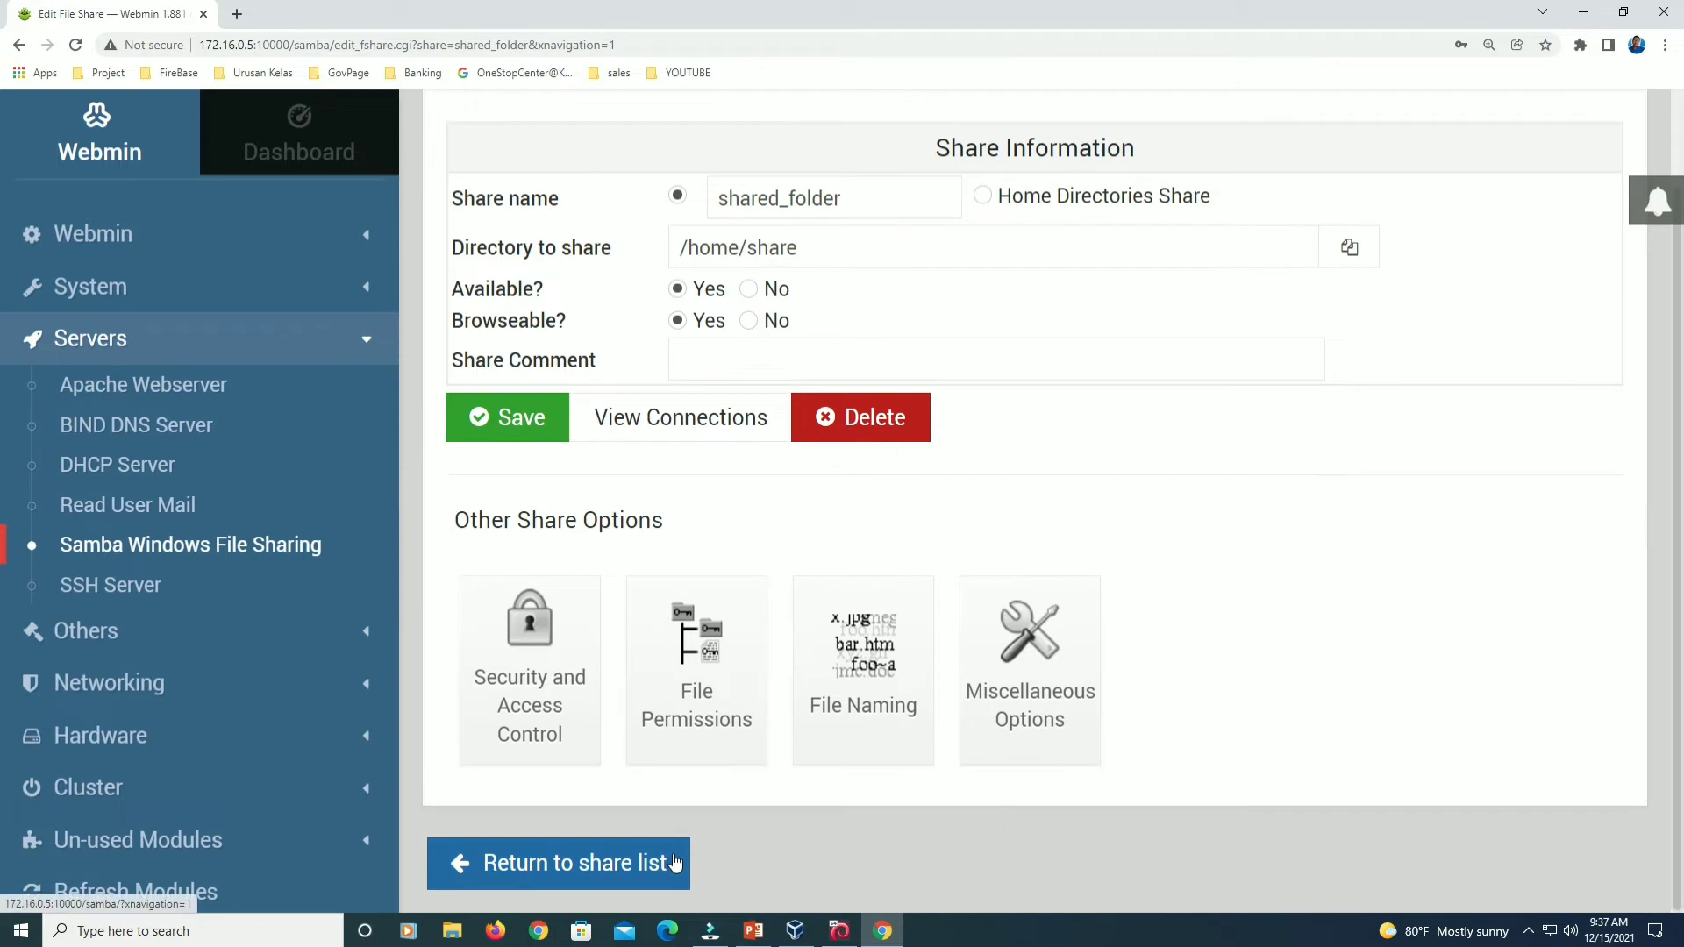
left_click(632, 871)
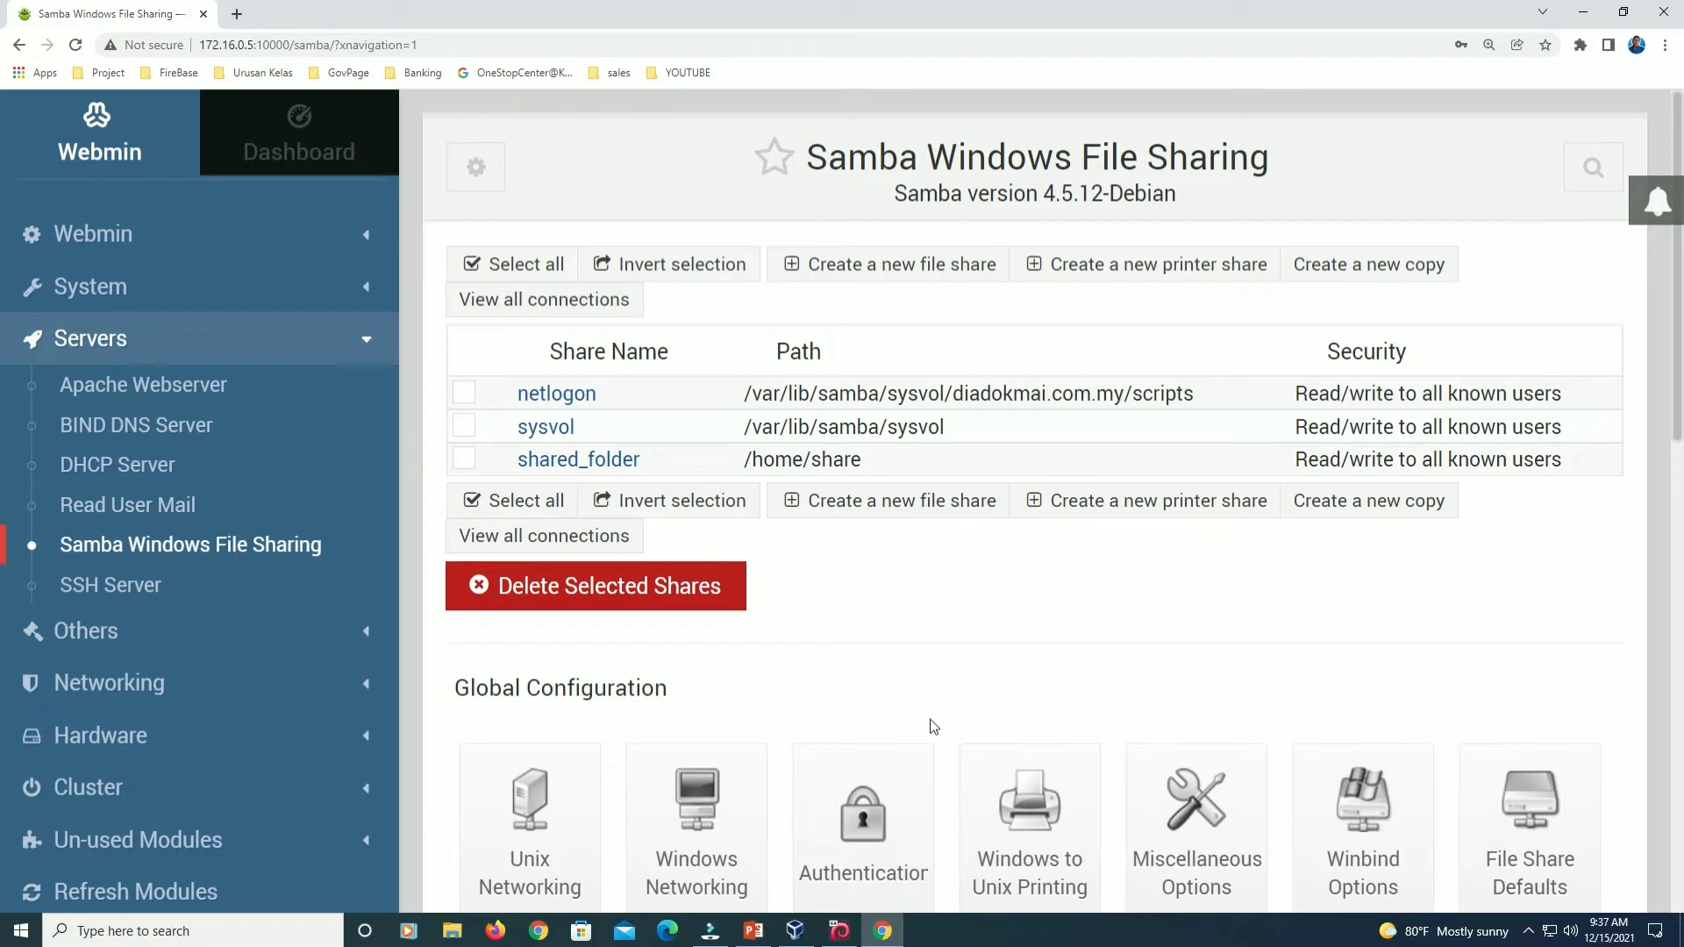
mouse_move(835, 932)
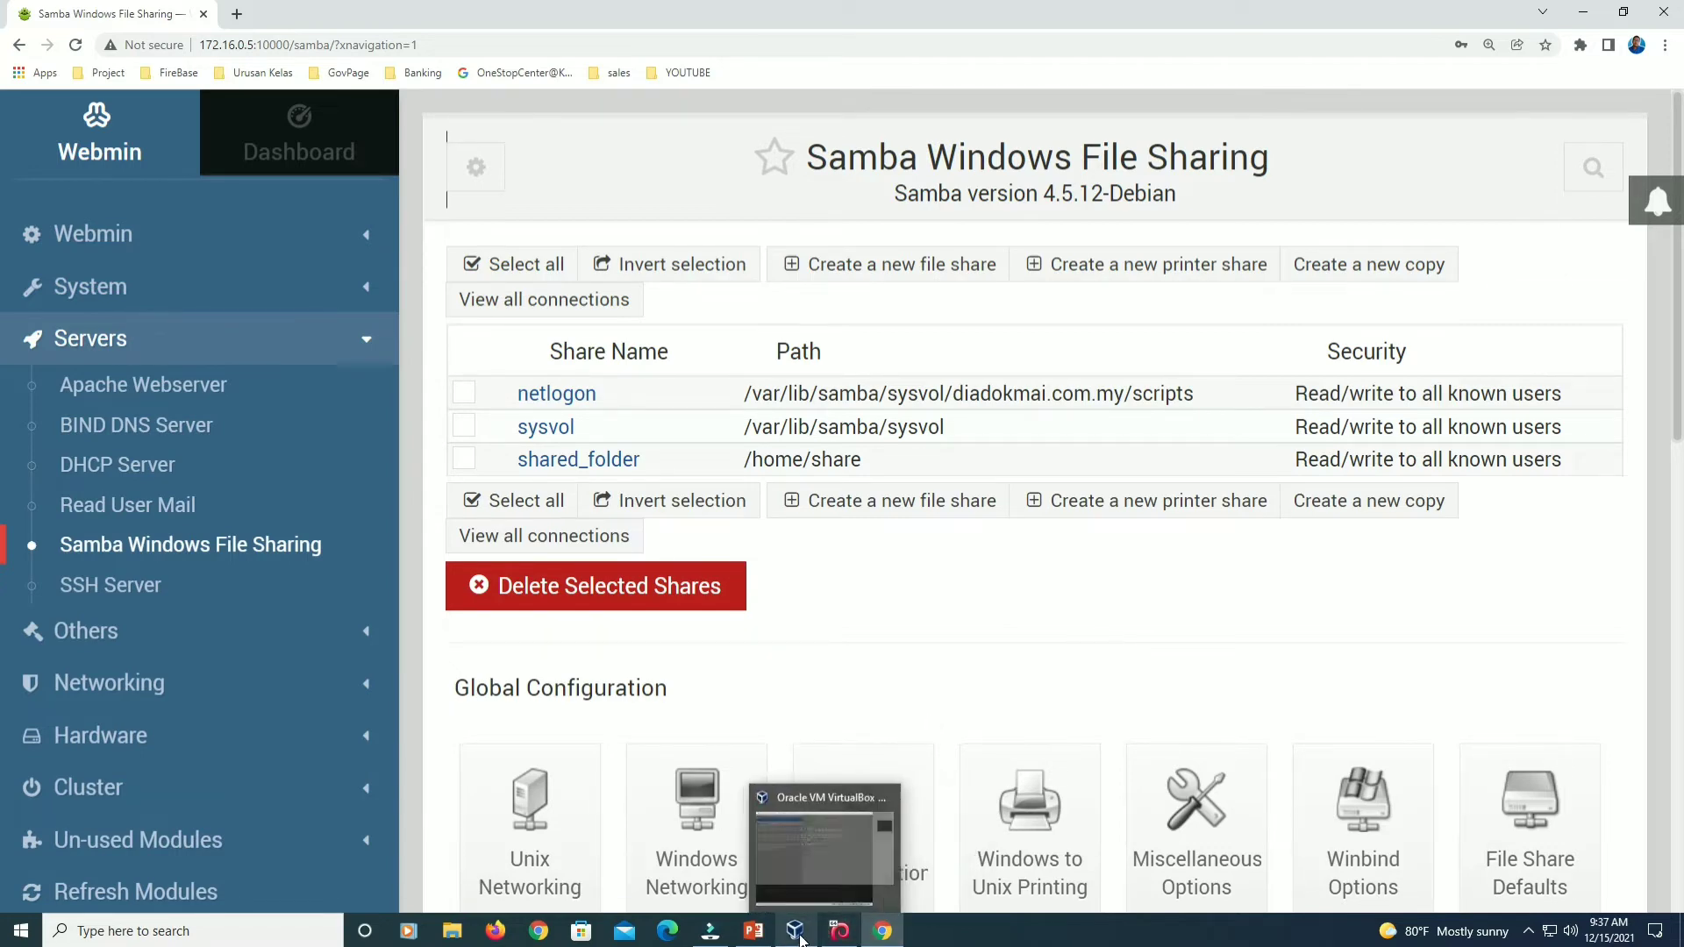
left_click(795, 930)
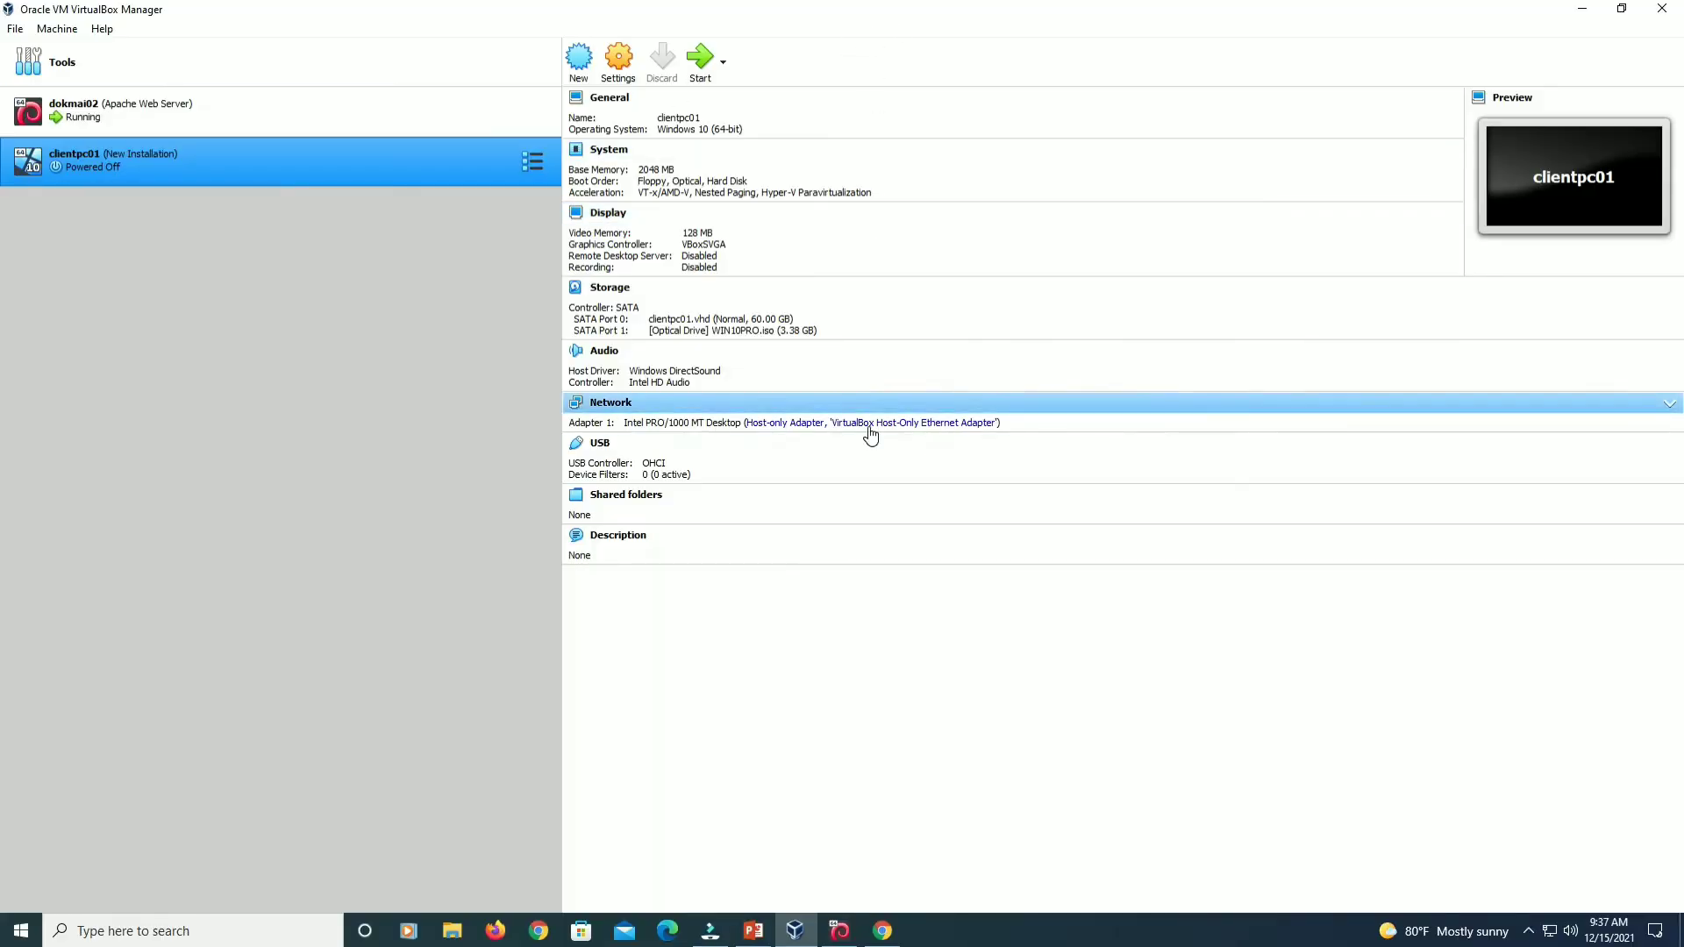
Select clientpc01 in VirtualBox Manager and start the Windows 10 VM.
left_click(488, 134)
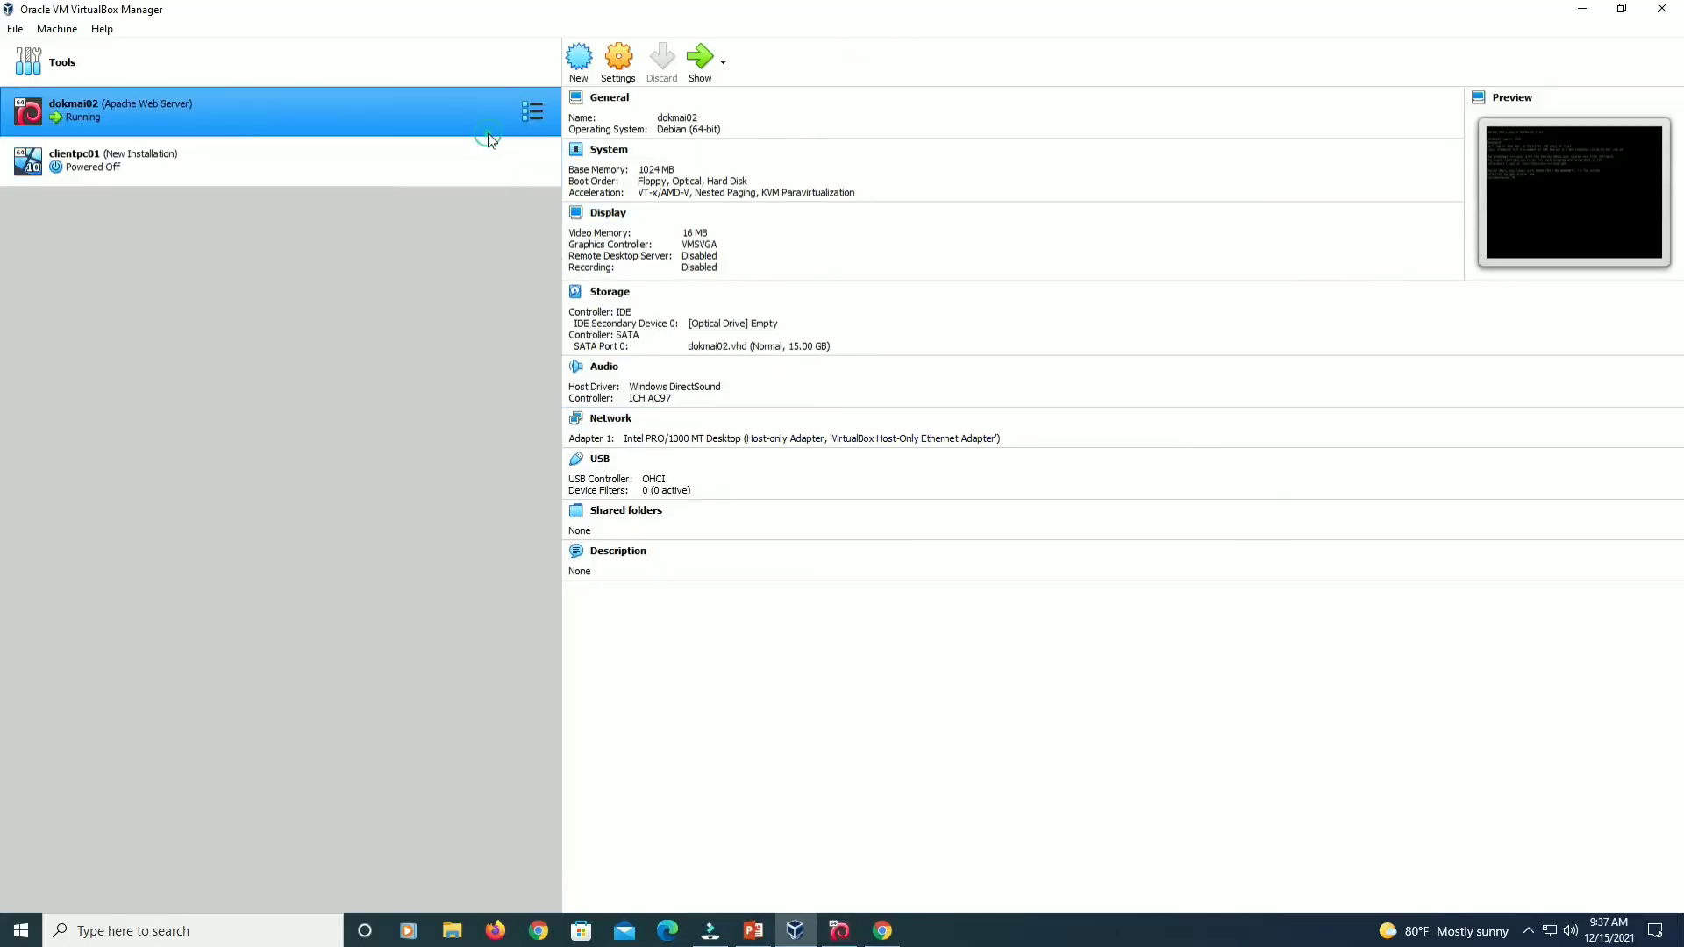
left_click(433, 167)
left_click(700, 60)
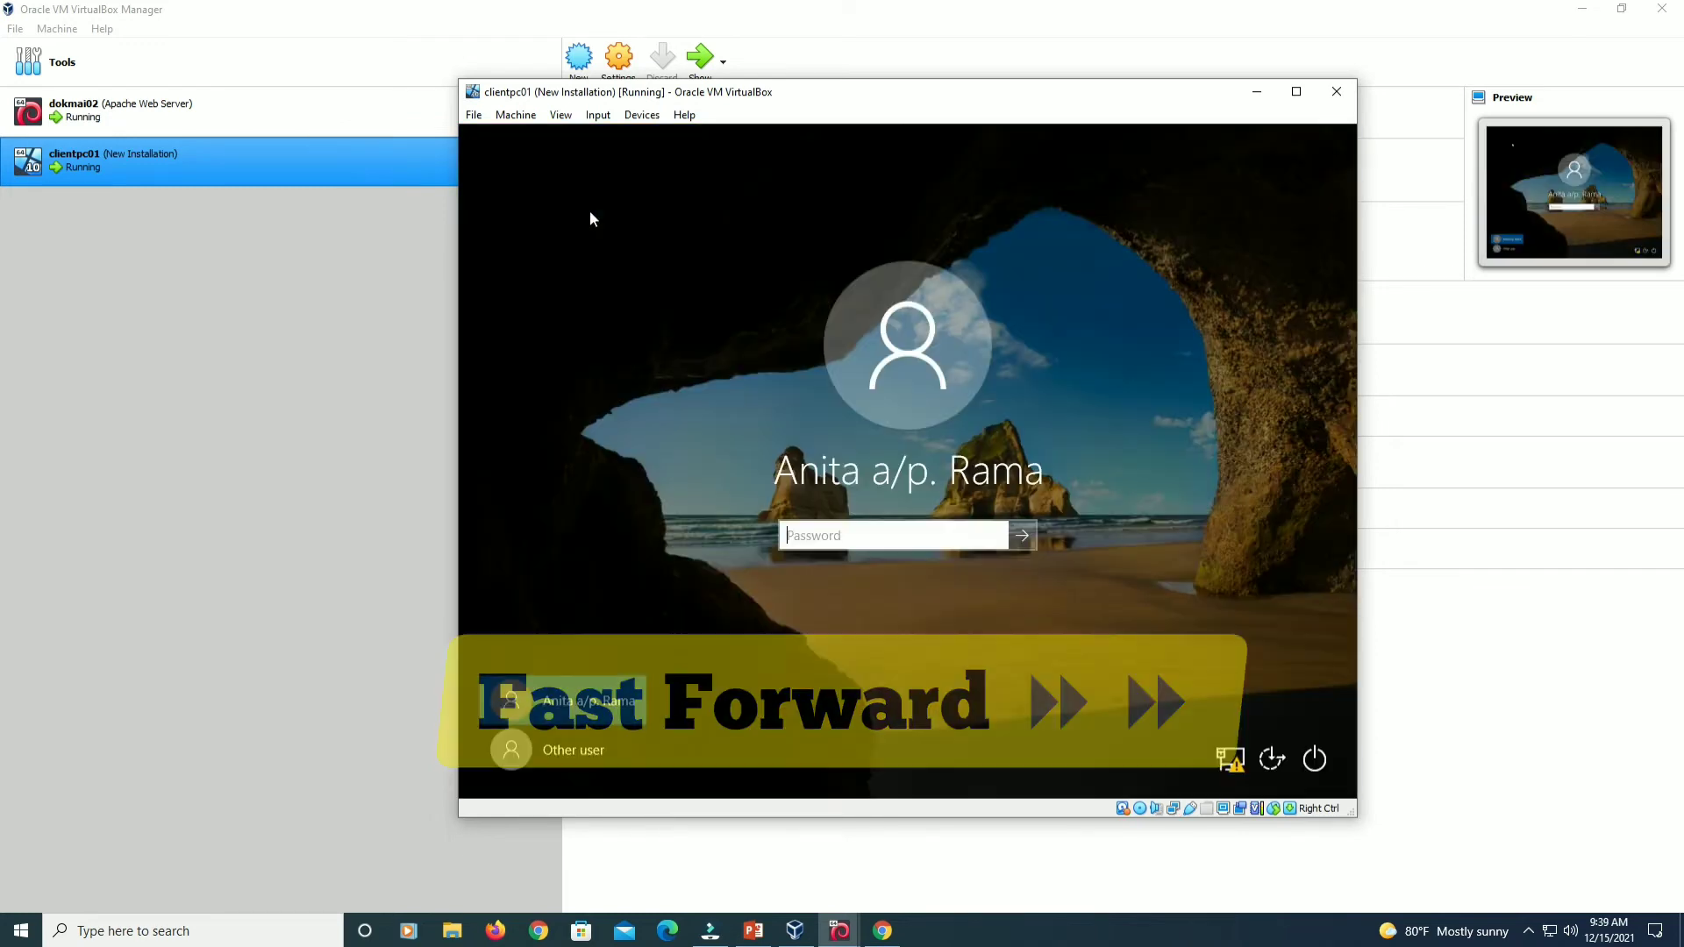
Enter the Windows account password on clientpc01 and sign in.
type("******")
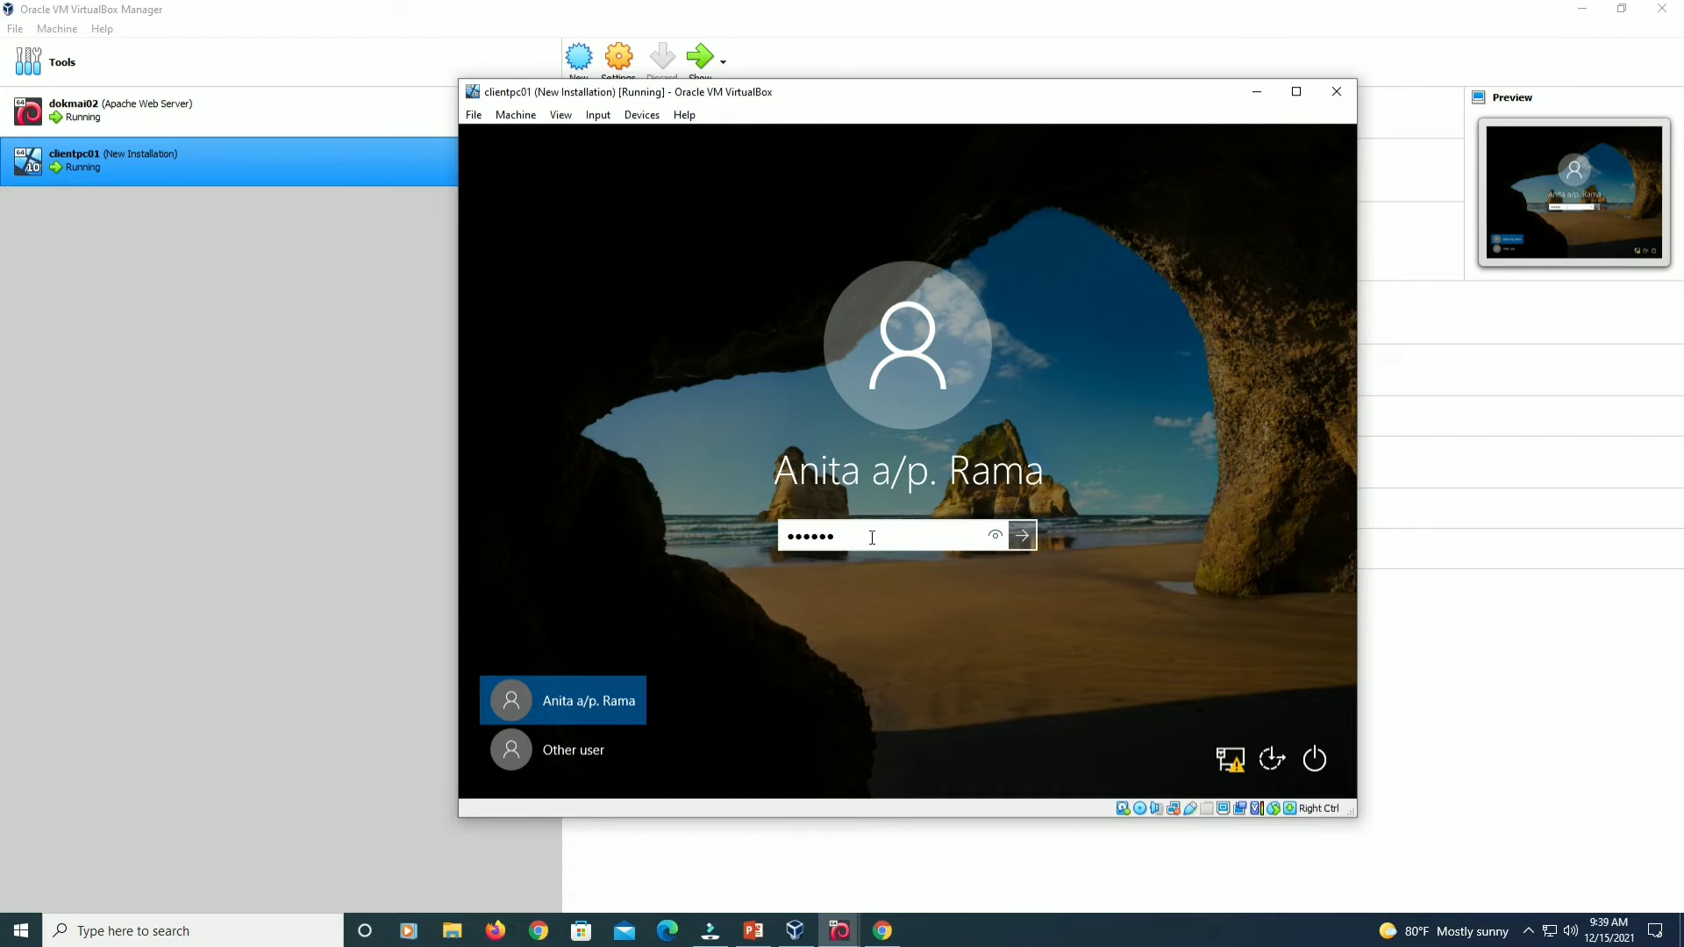
key("BackSpace")
key("BackSpace")
key("BackSpace")
key("BackSpace")
key("BackSpace")
type("********")
key("Return")
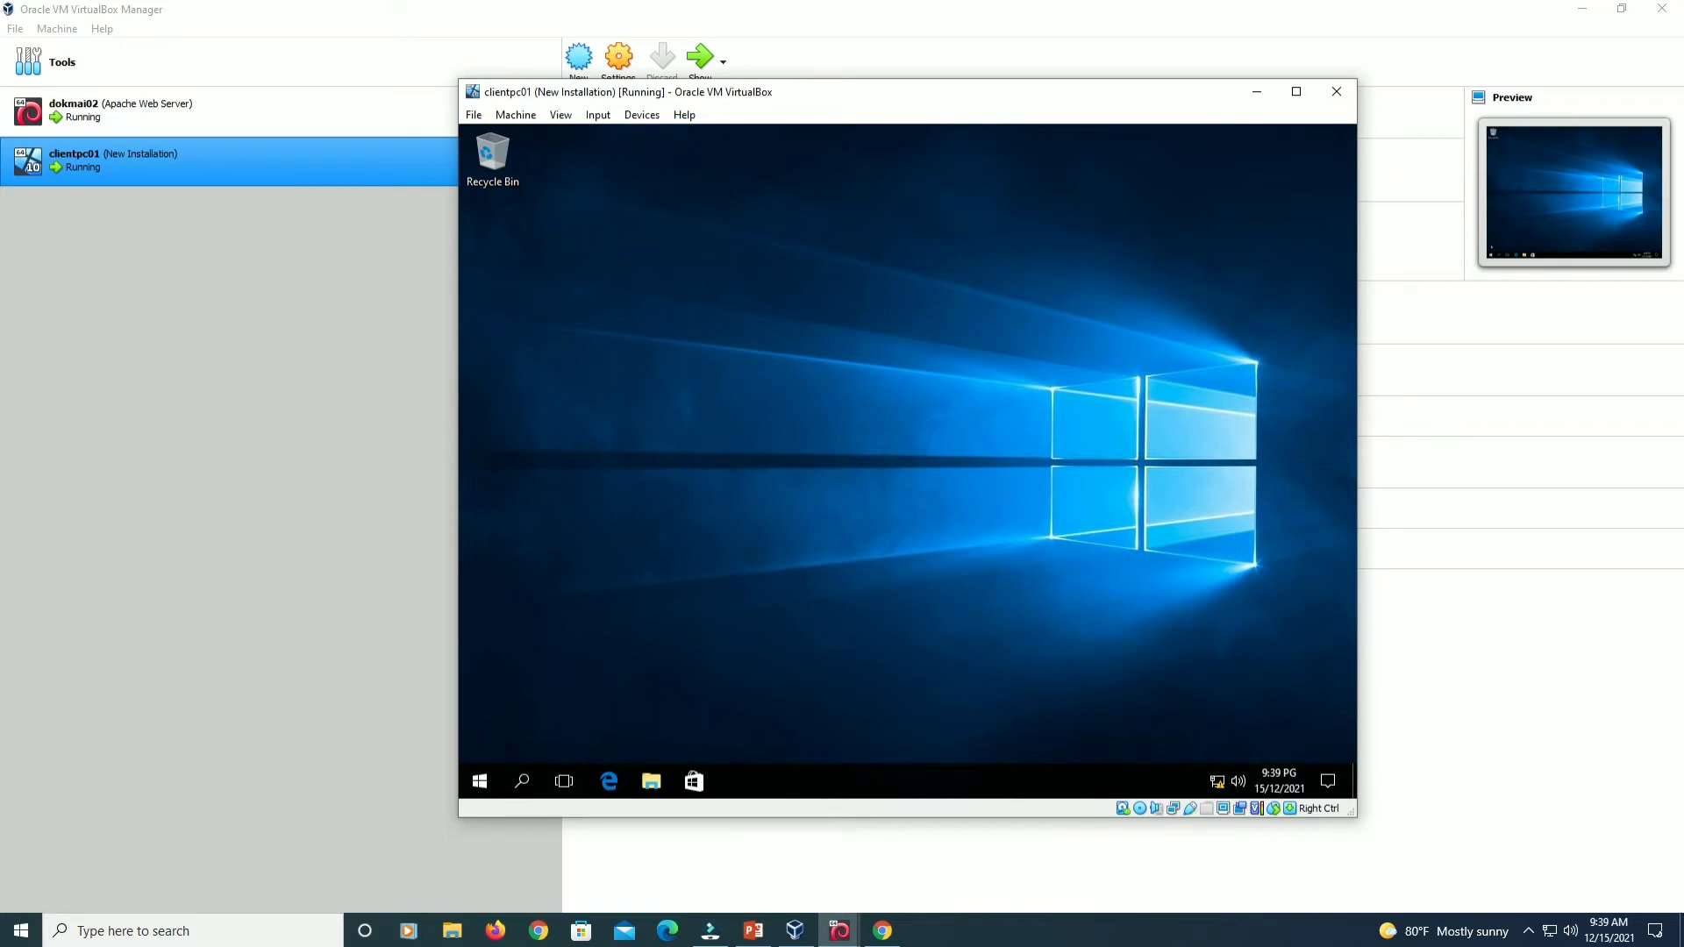
Open File Explorer maximized on This PC with the Computer ribbon tab showing.
left_click(637, 788)
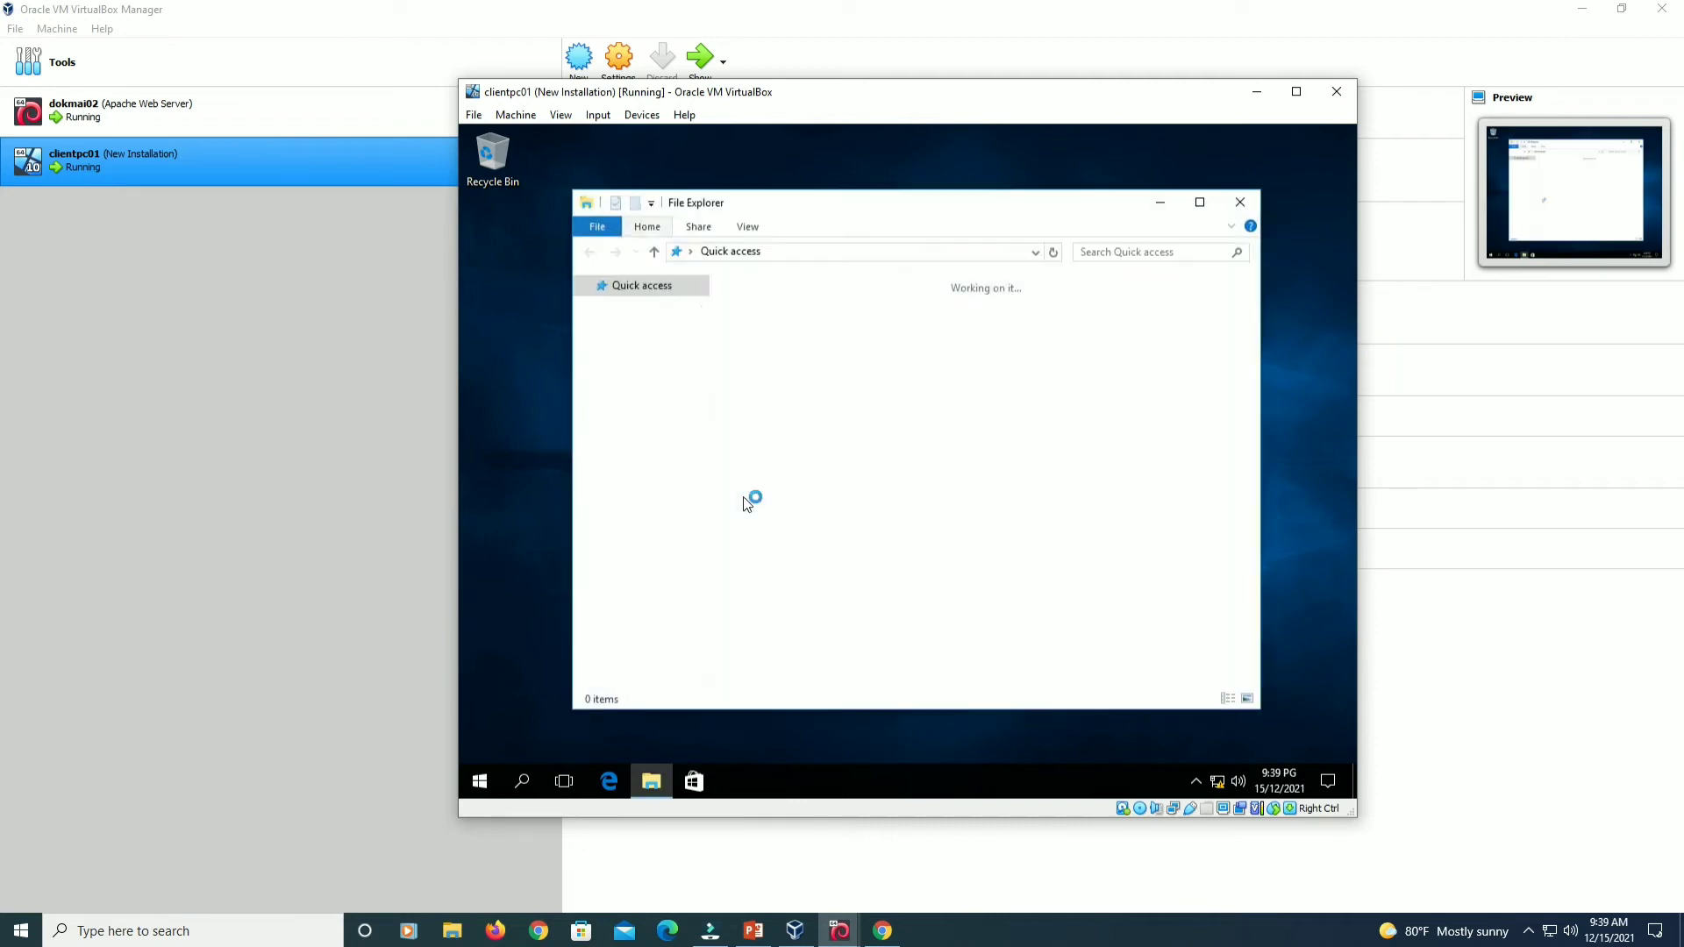
left_click(1200, 202)
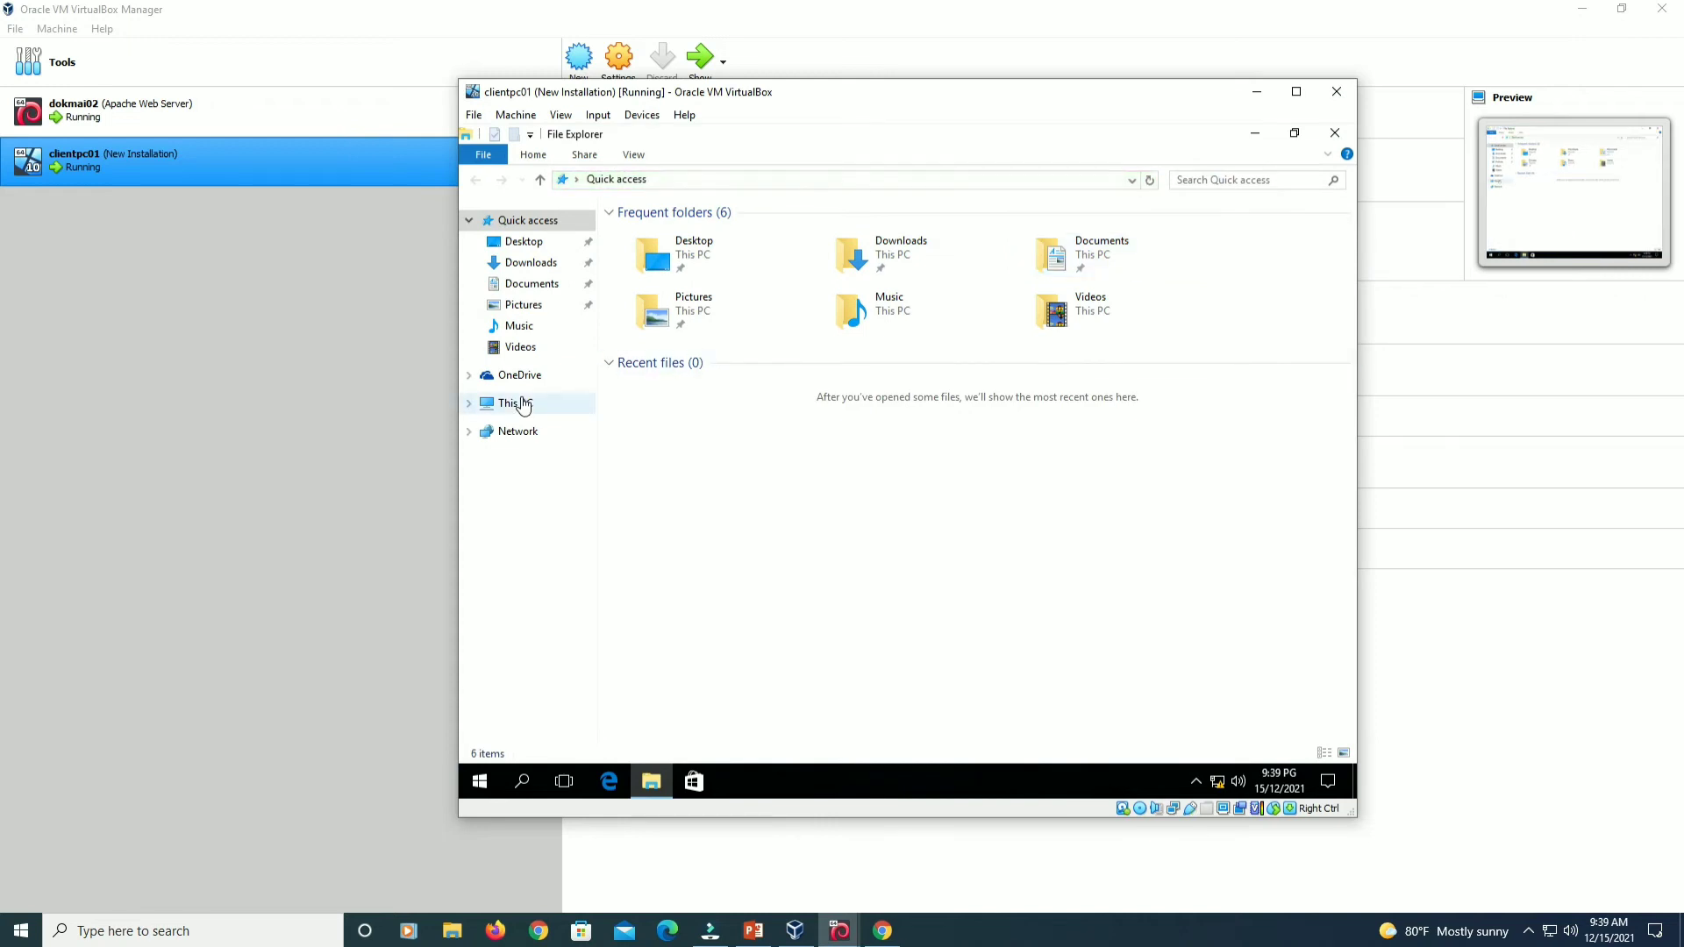
left_click(517, 403)
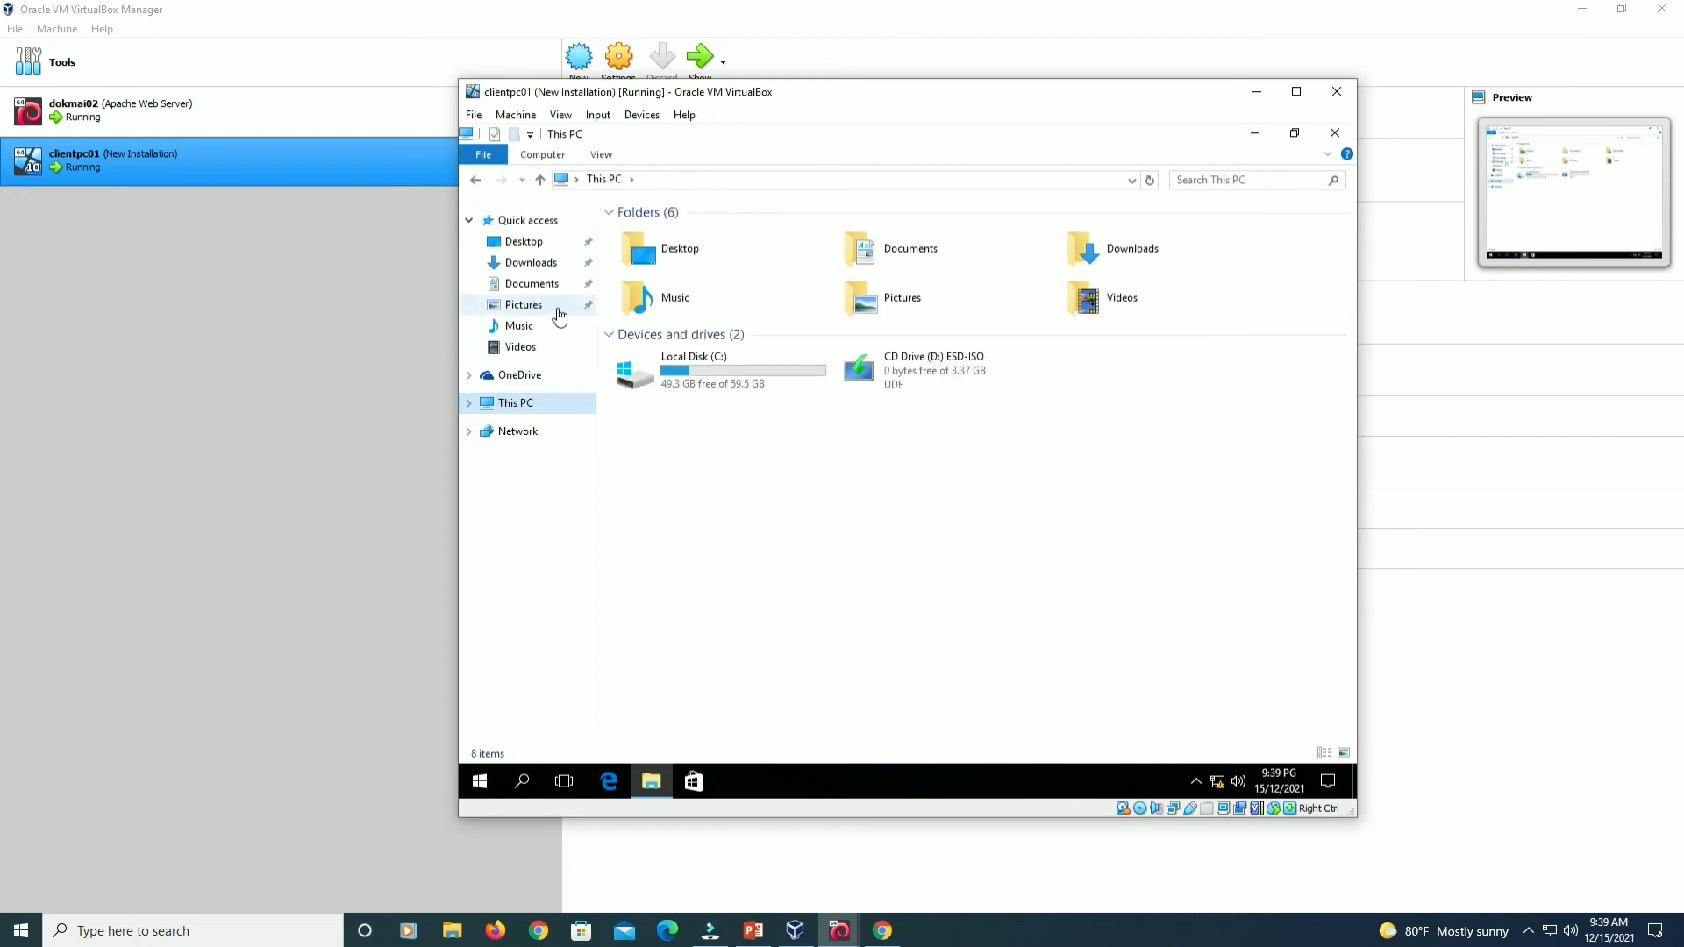
left_click(545, 158)
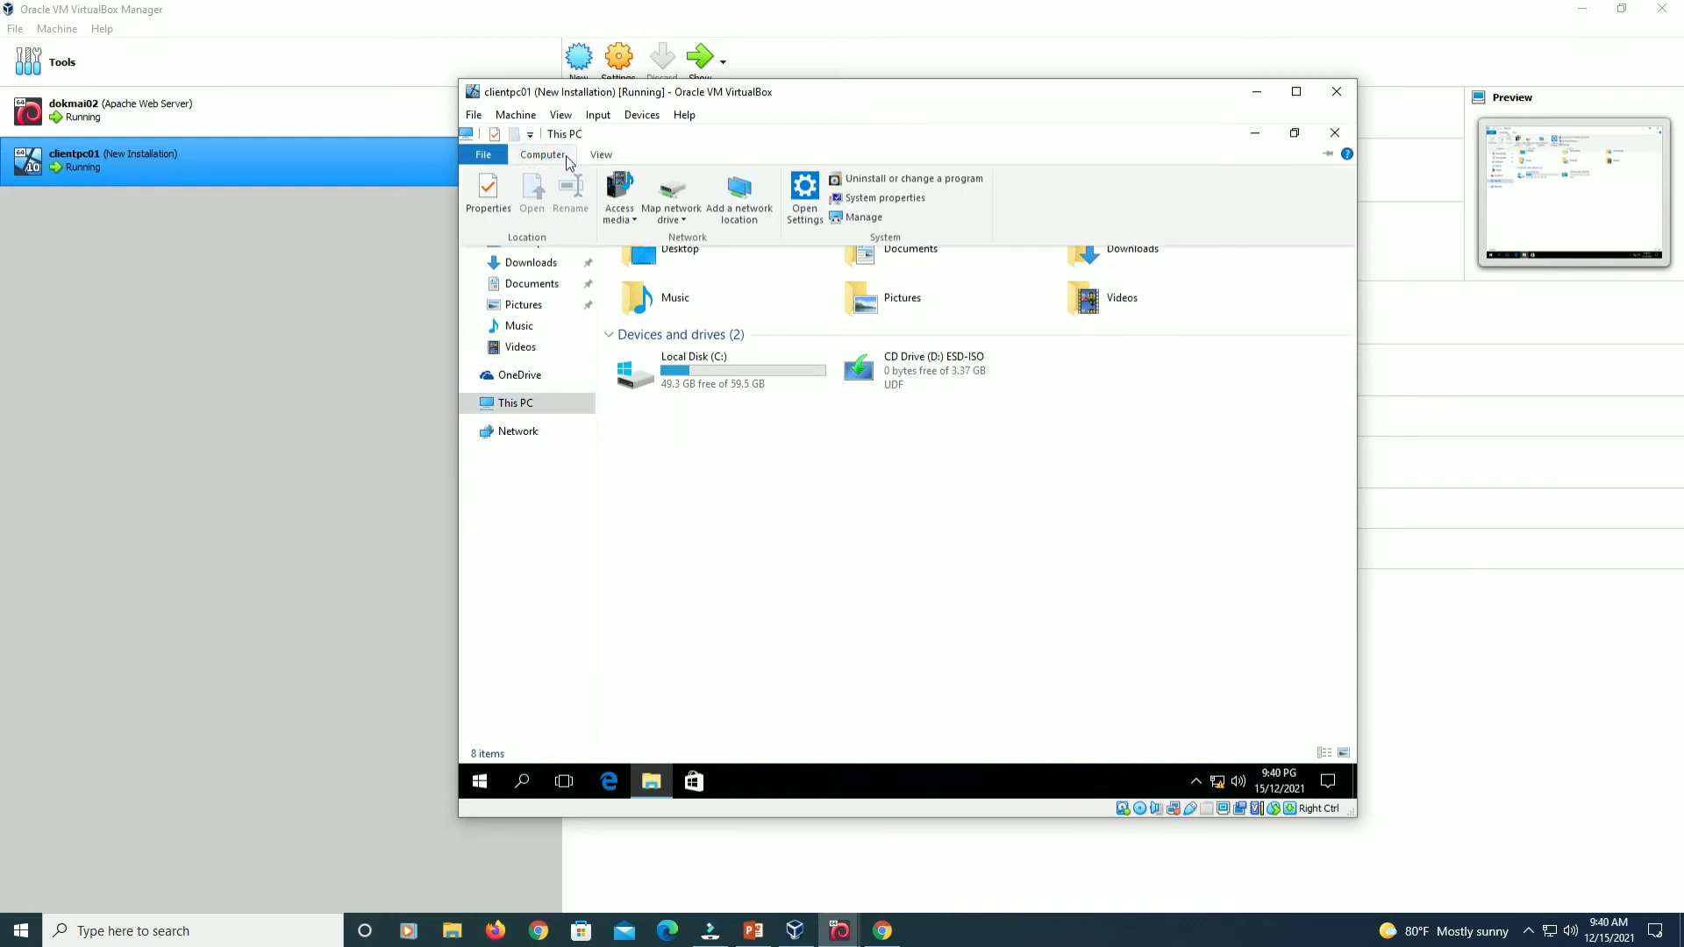
Set up a network drive mapping of P: to \\diadokmai.com.my\shared_folder.
left_click(696, 202)
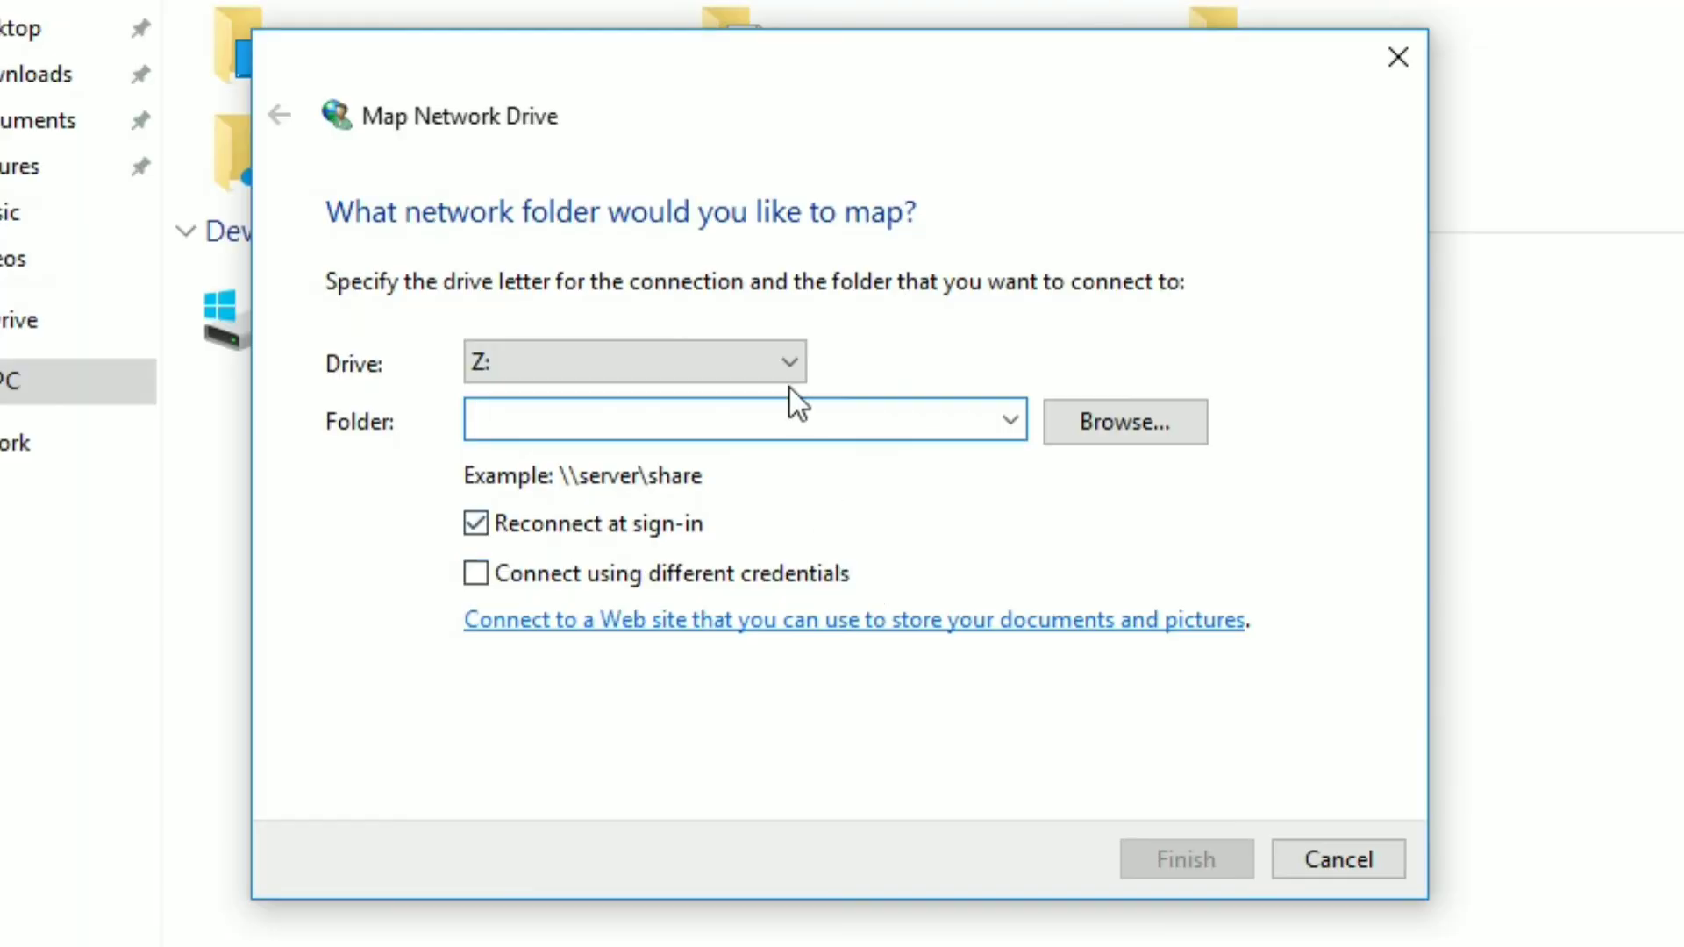
left_click(881, 394)
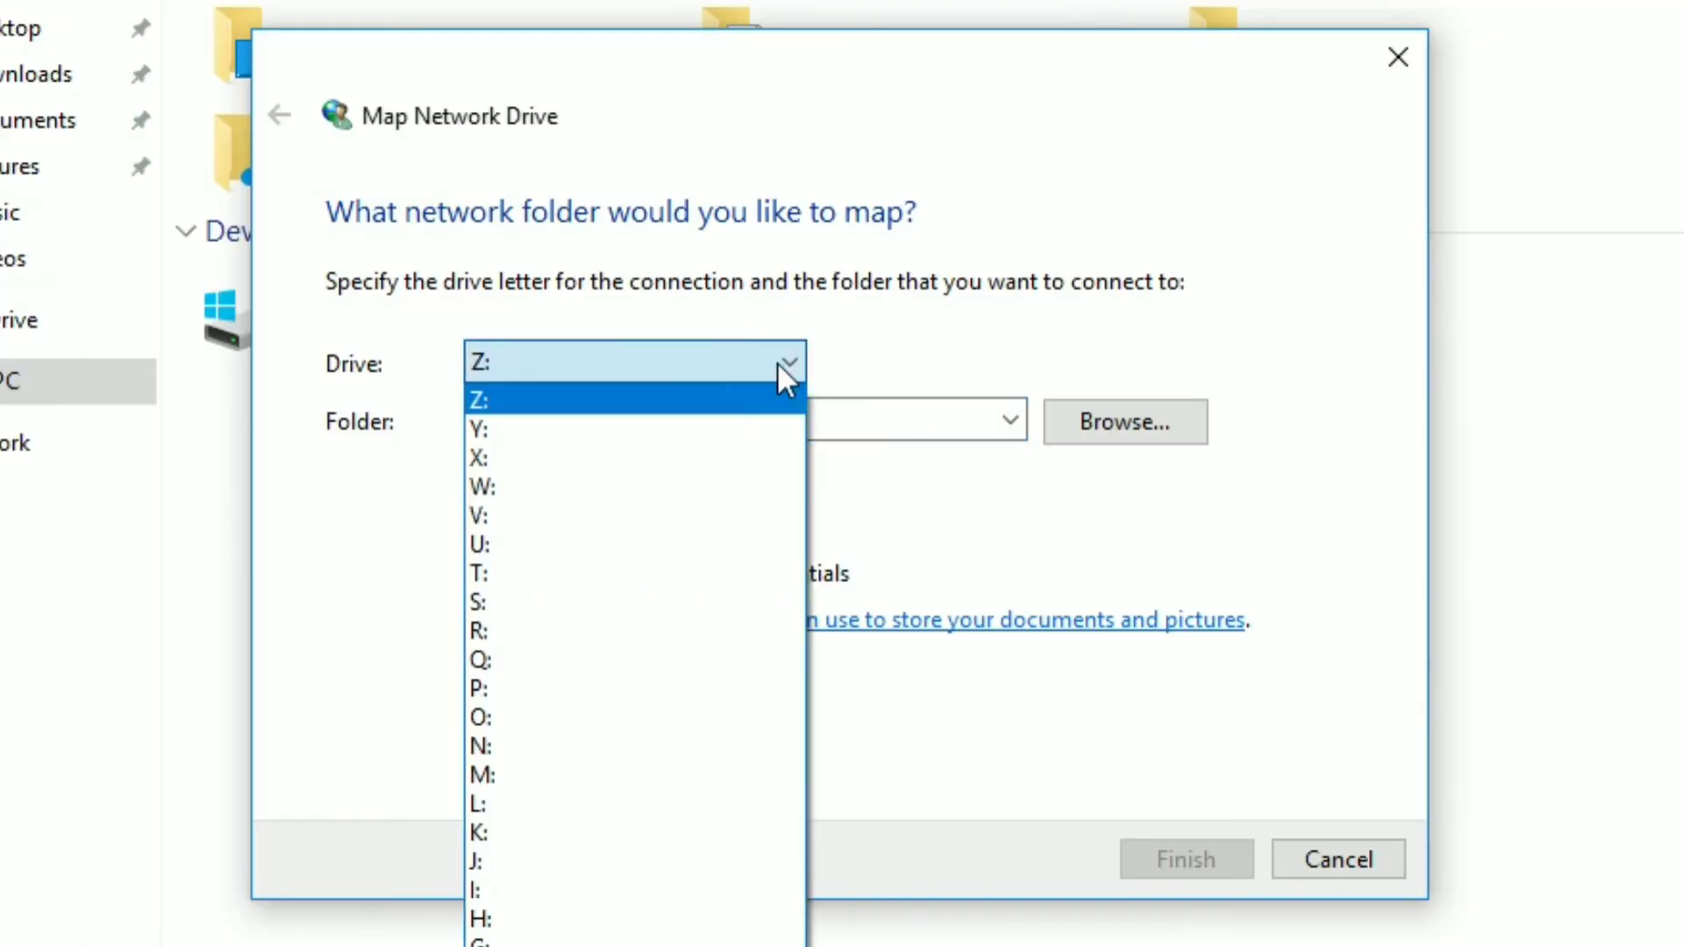
left_click(755, 693)
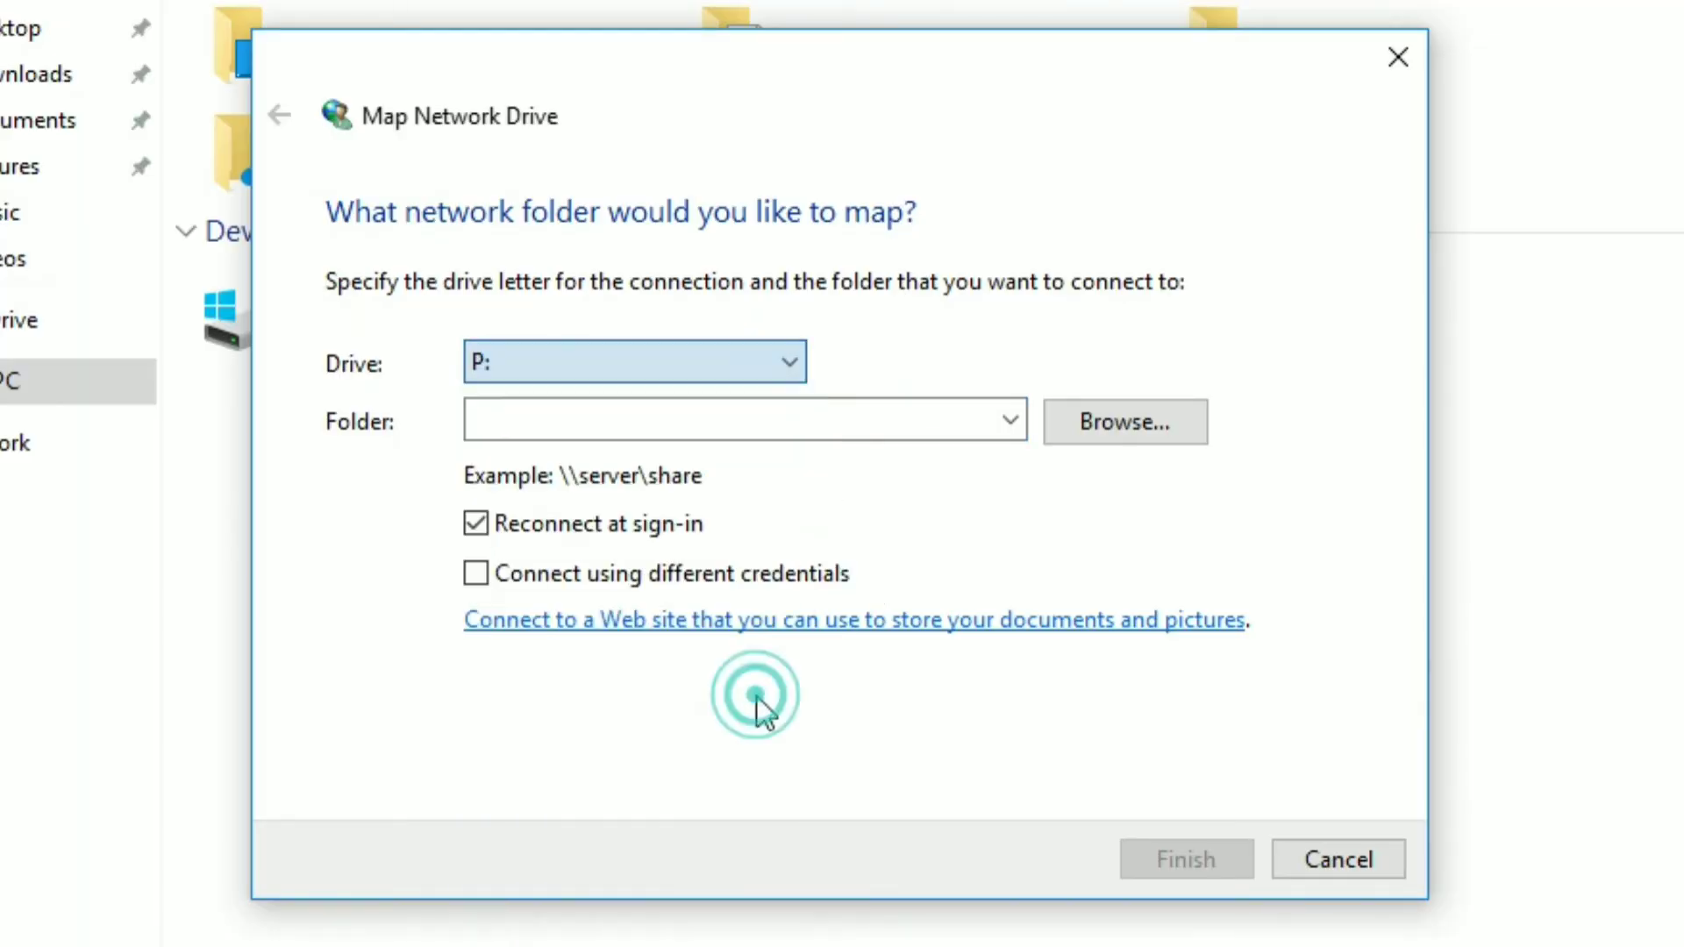
left_click(586, 428)
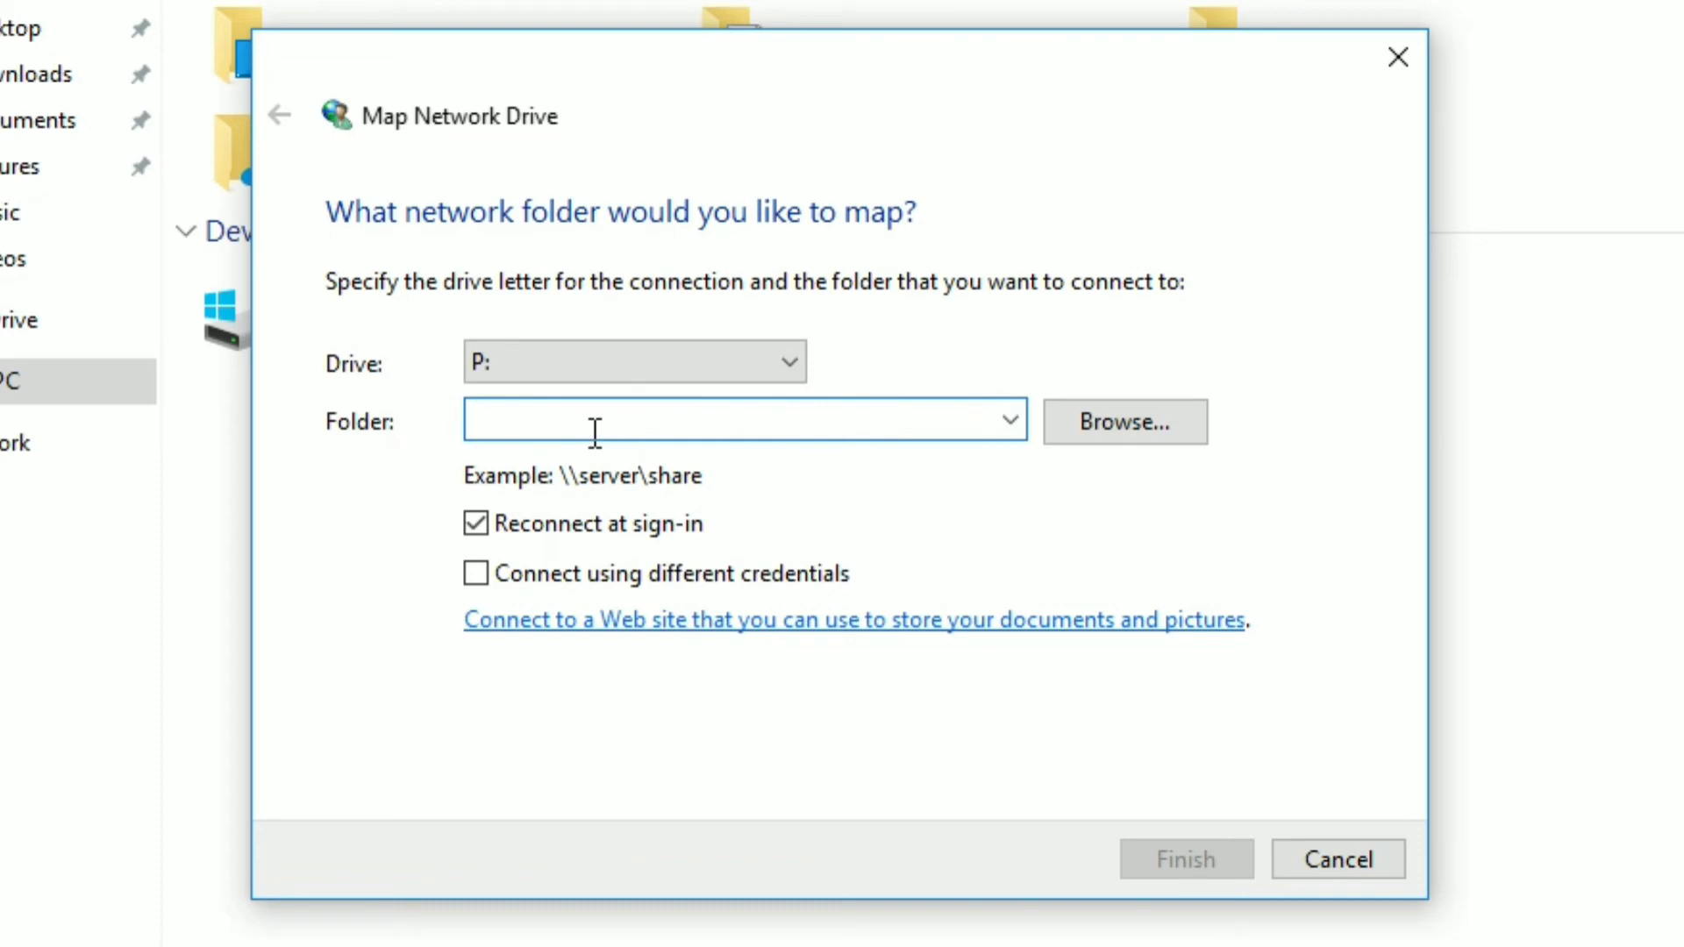
type("\\\\diadokmai.com.my\\s")
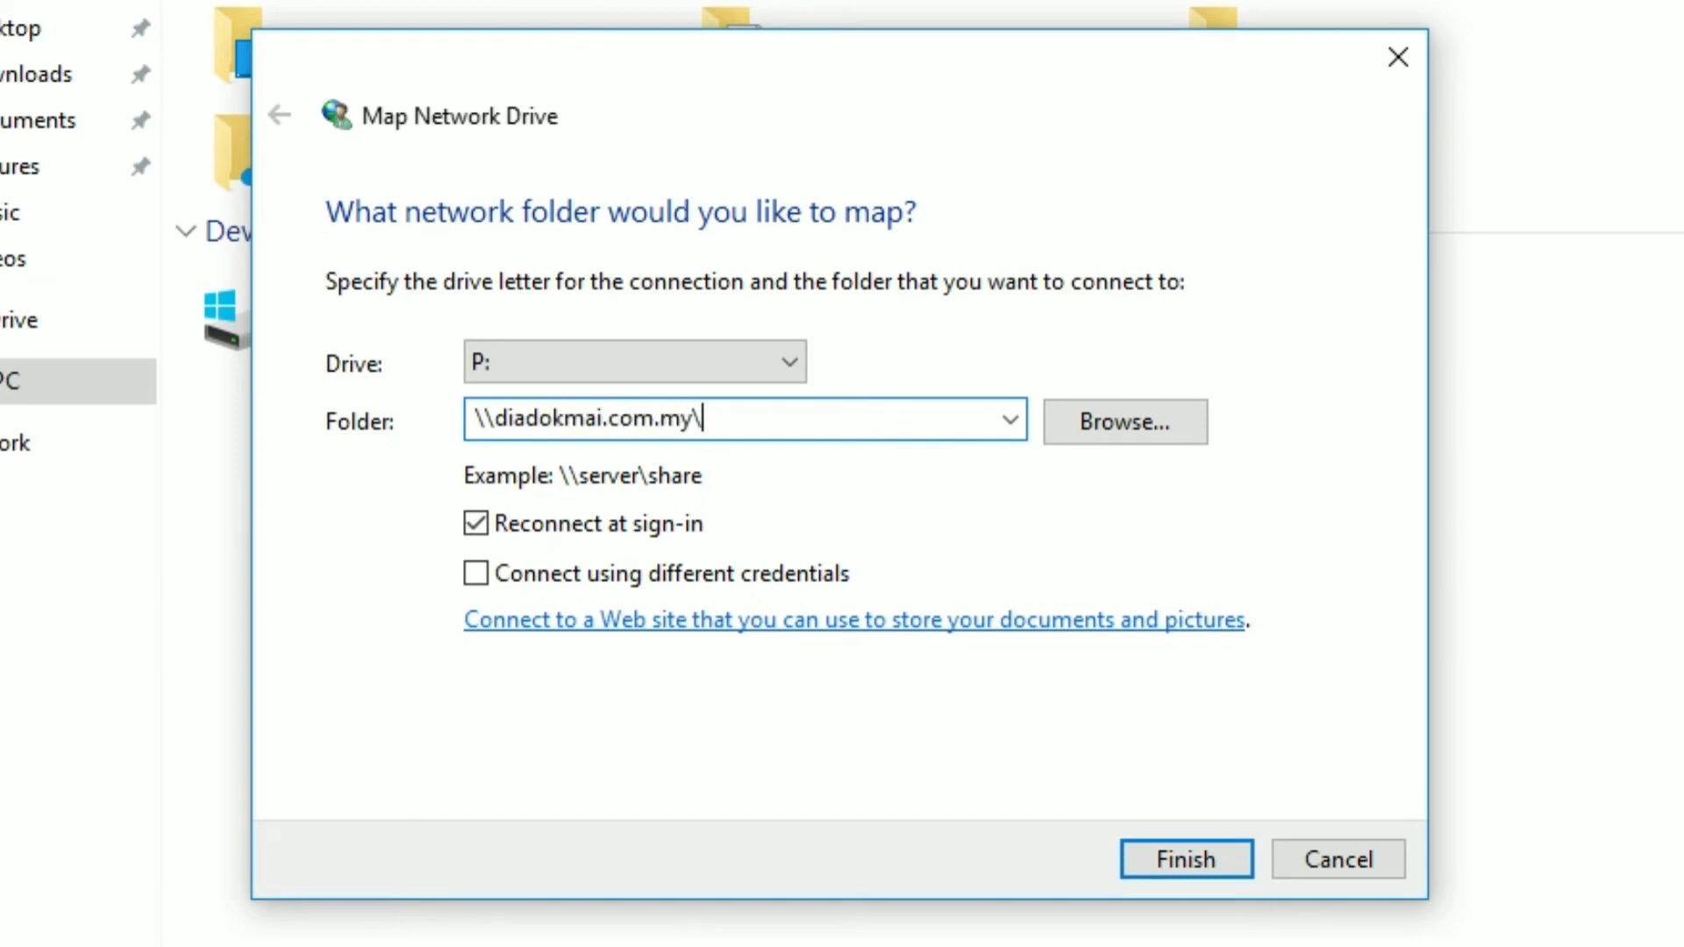
type("hared_folder")
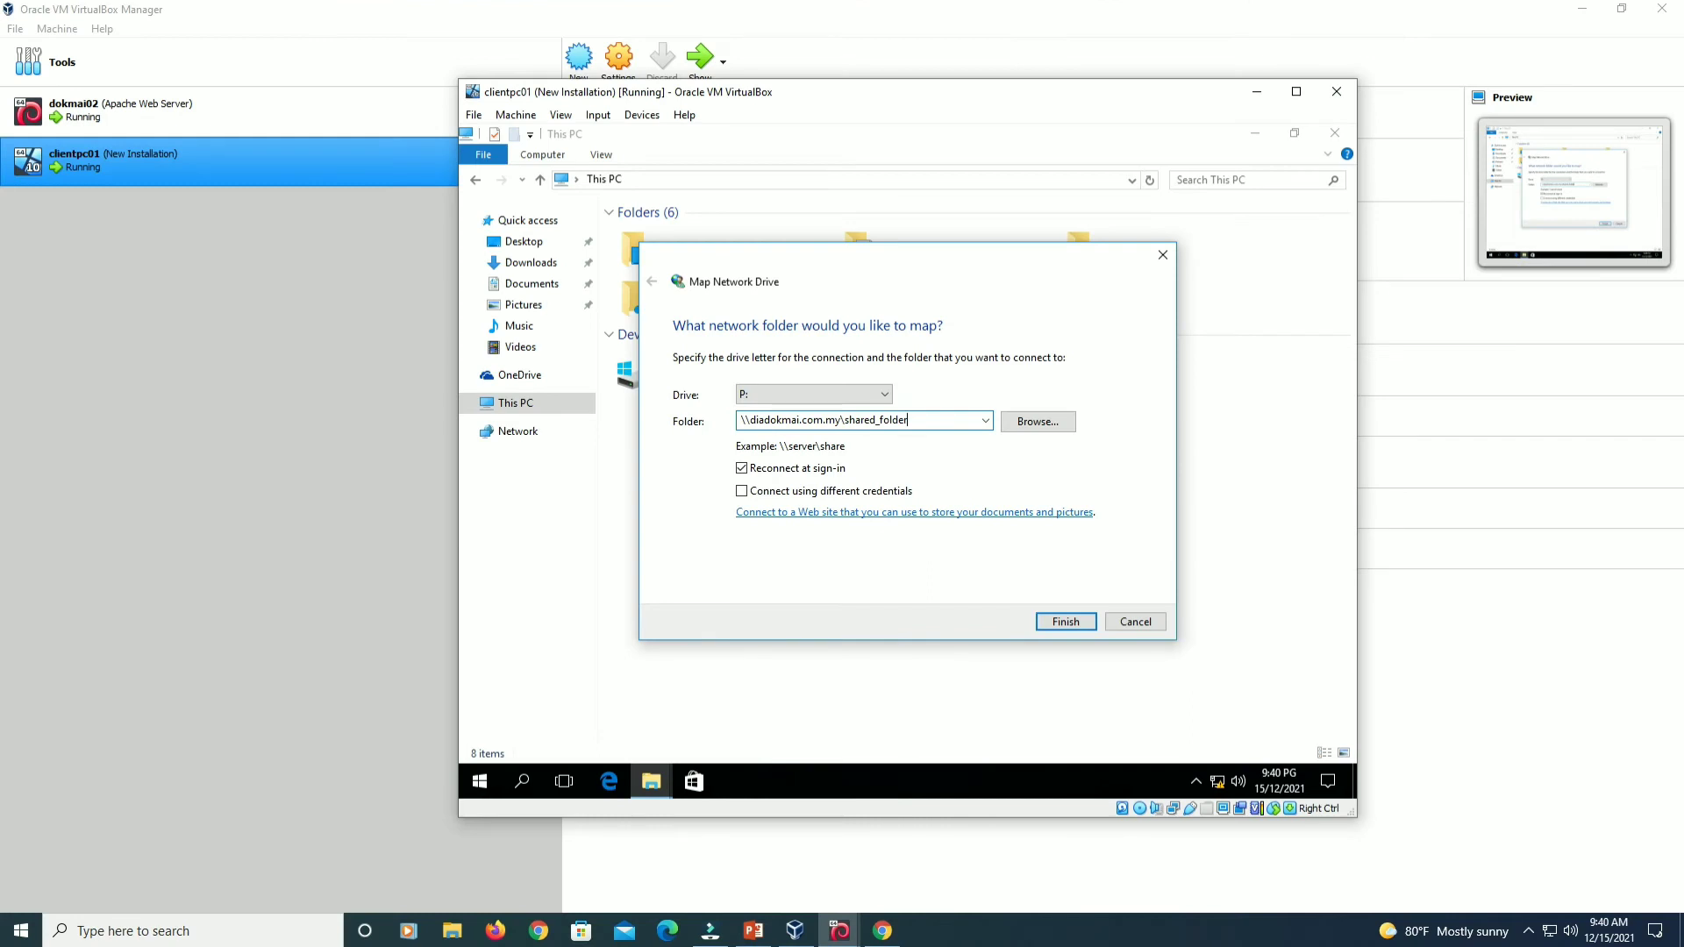
Complete the P: mapping and open the empty shared_folder (P:) drive from Network locations.
left_click(1062, 622)
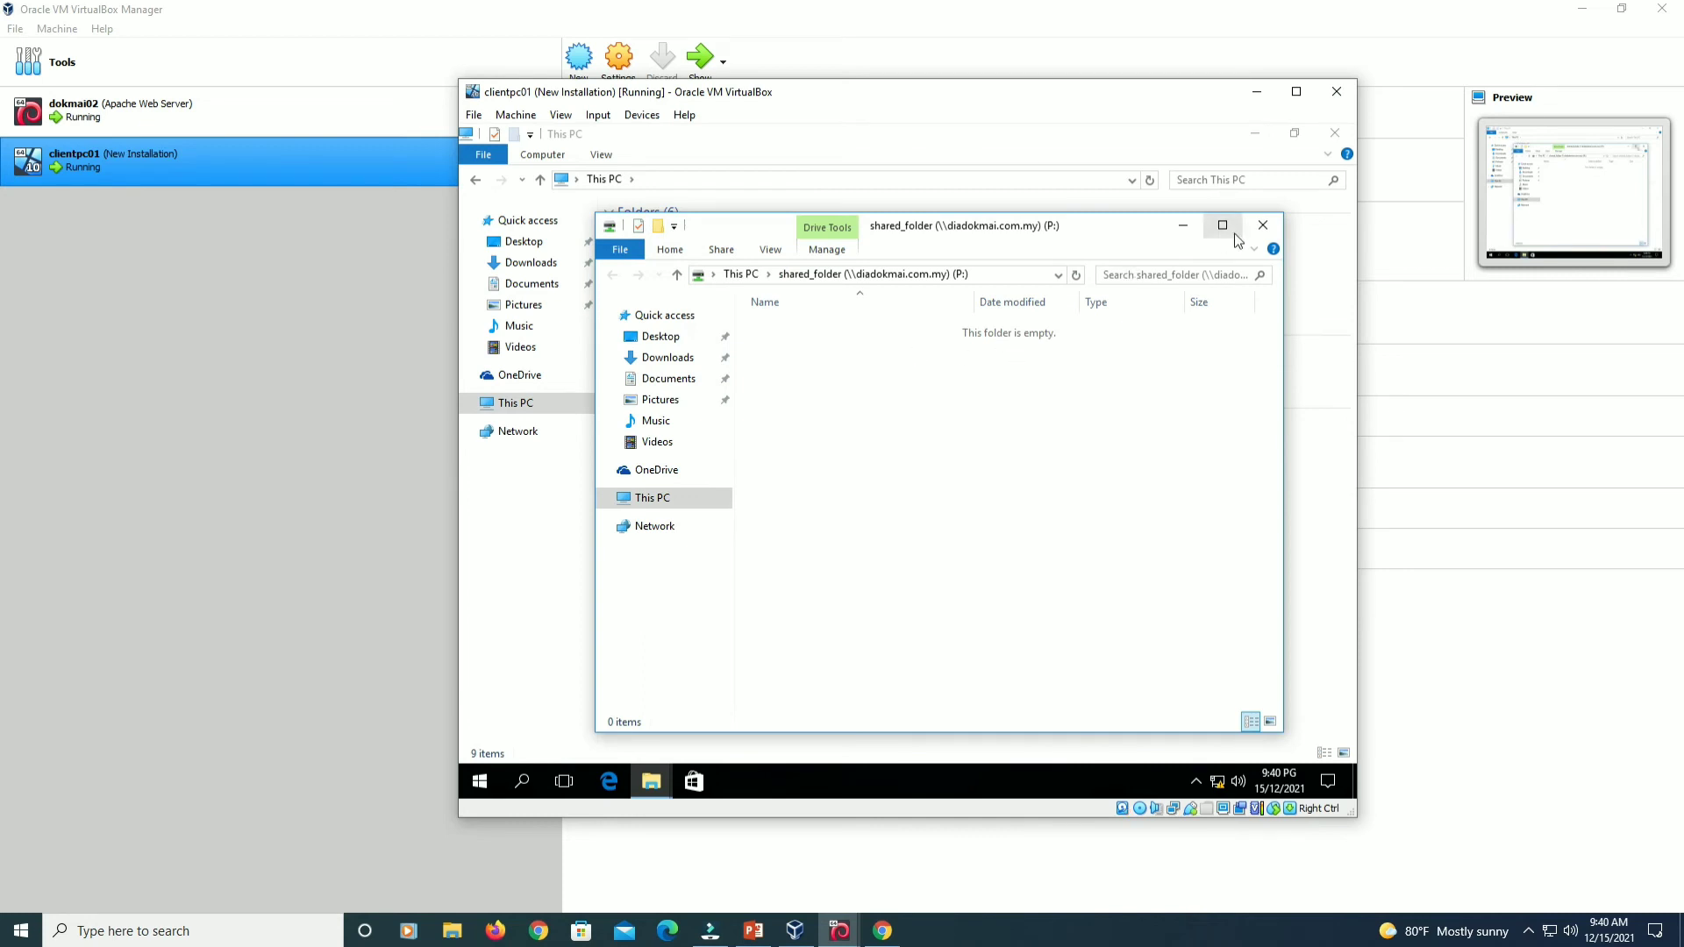
left_click(1263, 226)
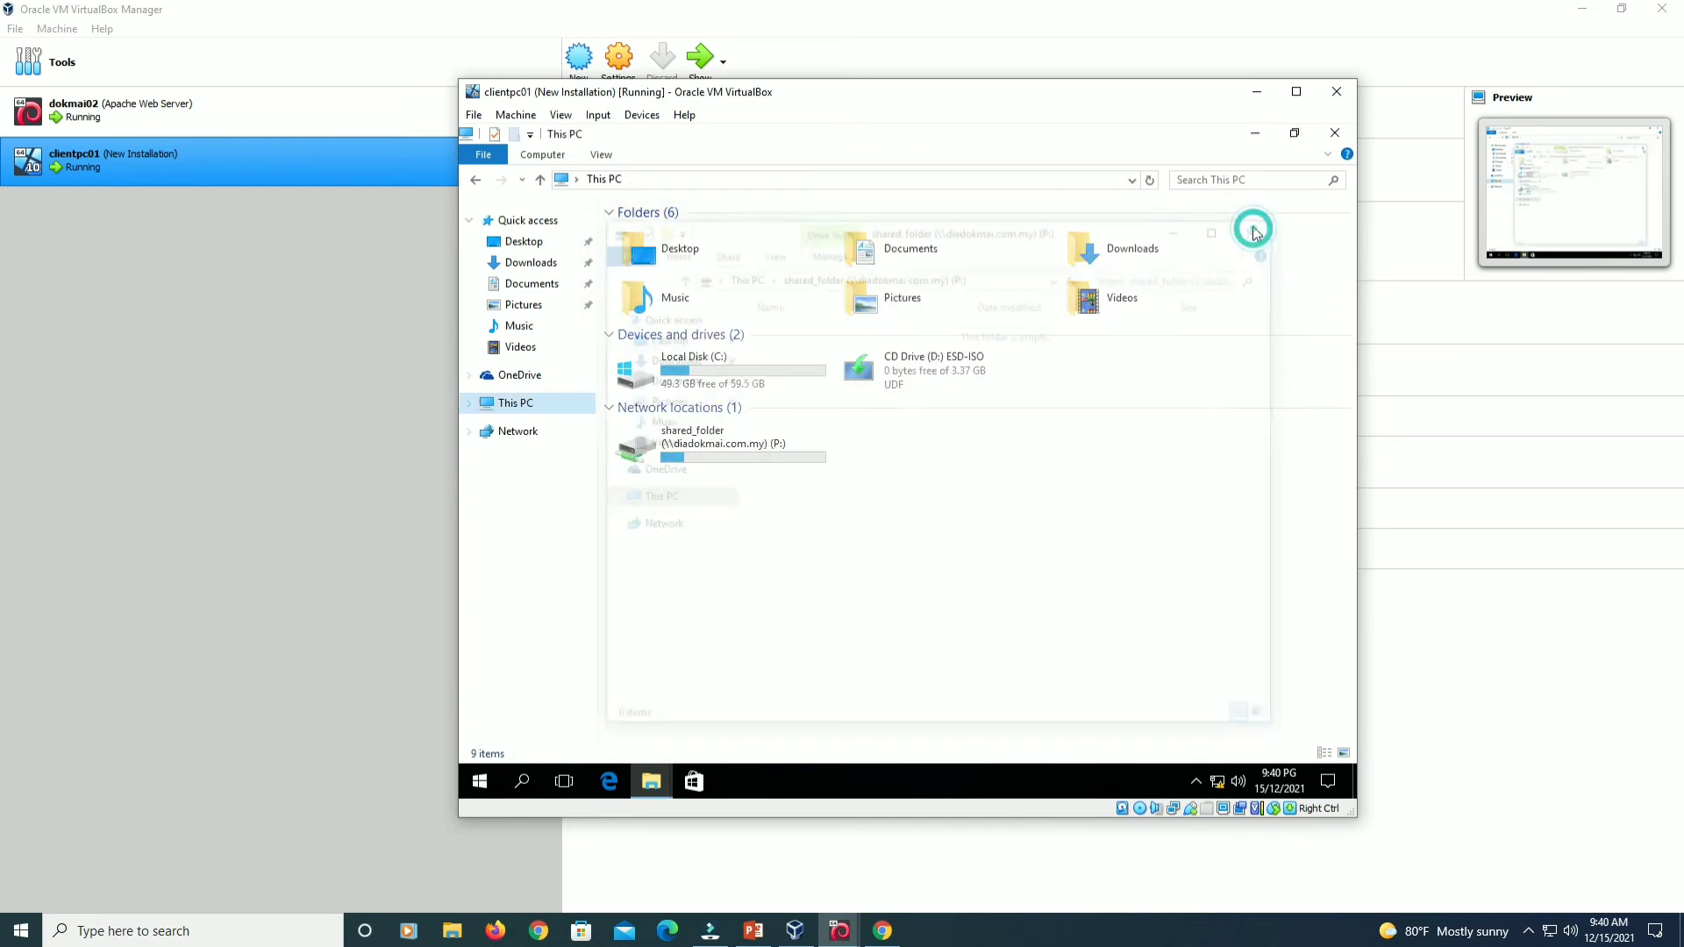
left_click(671, 460)
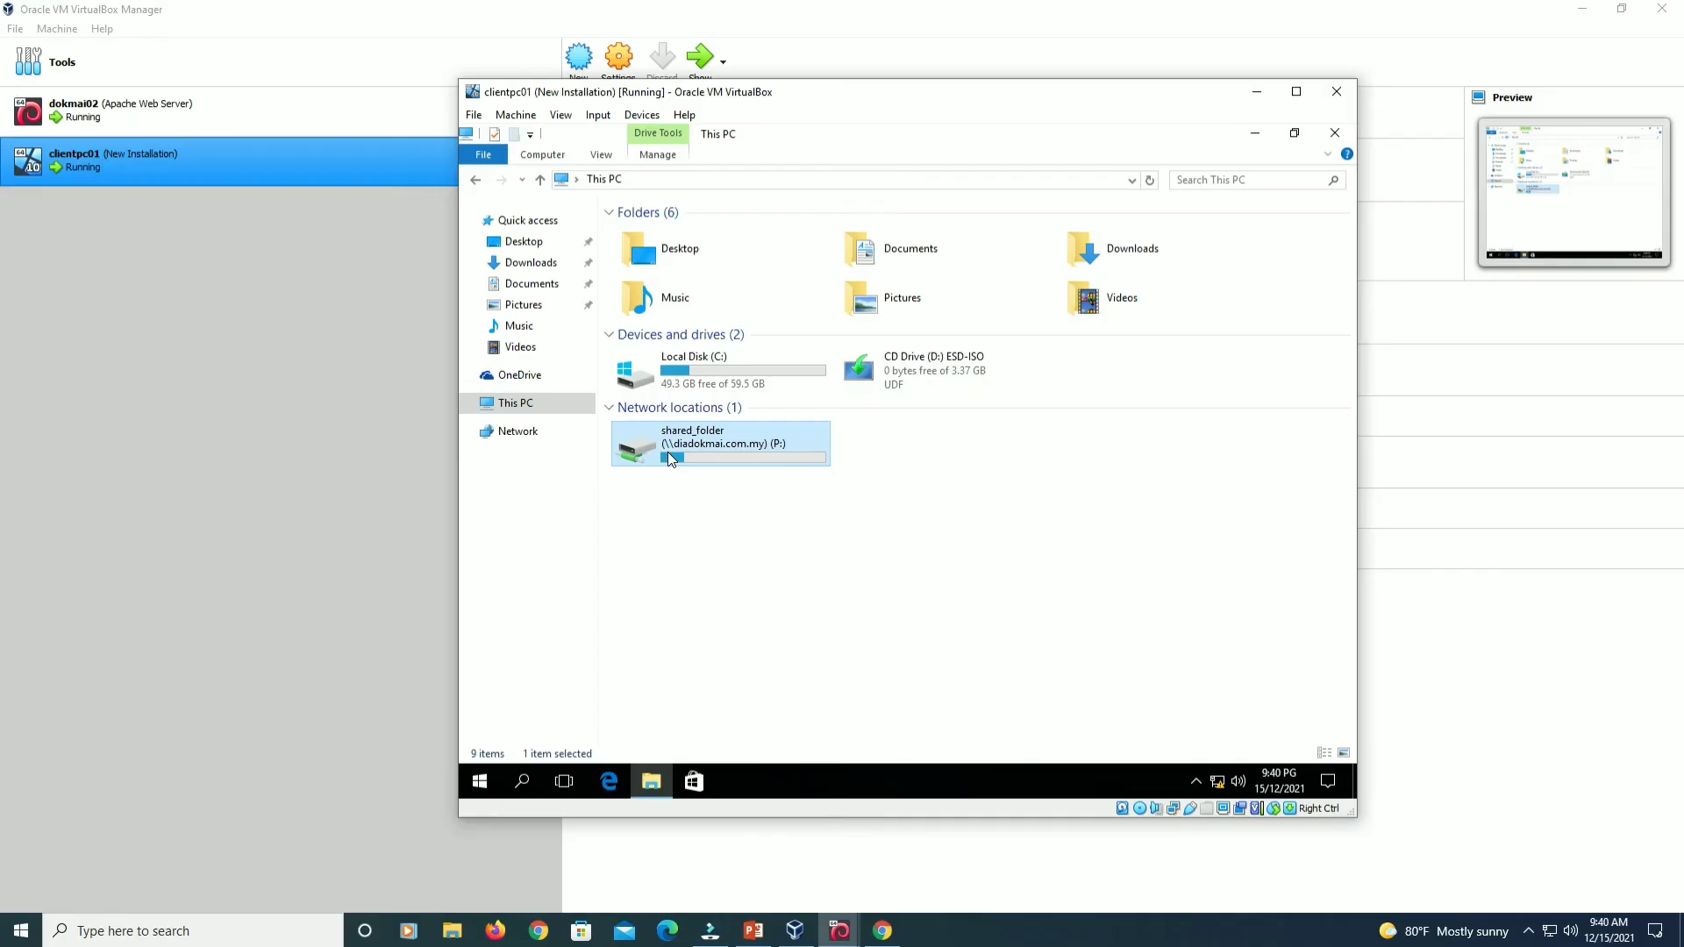
left_click(797, 518)
double_click(728, 441)
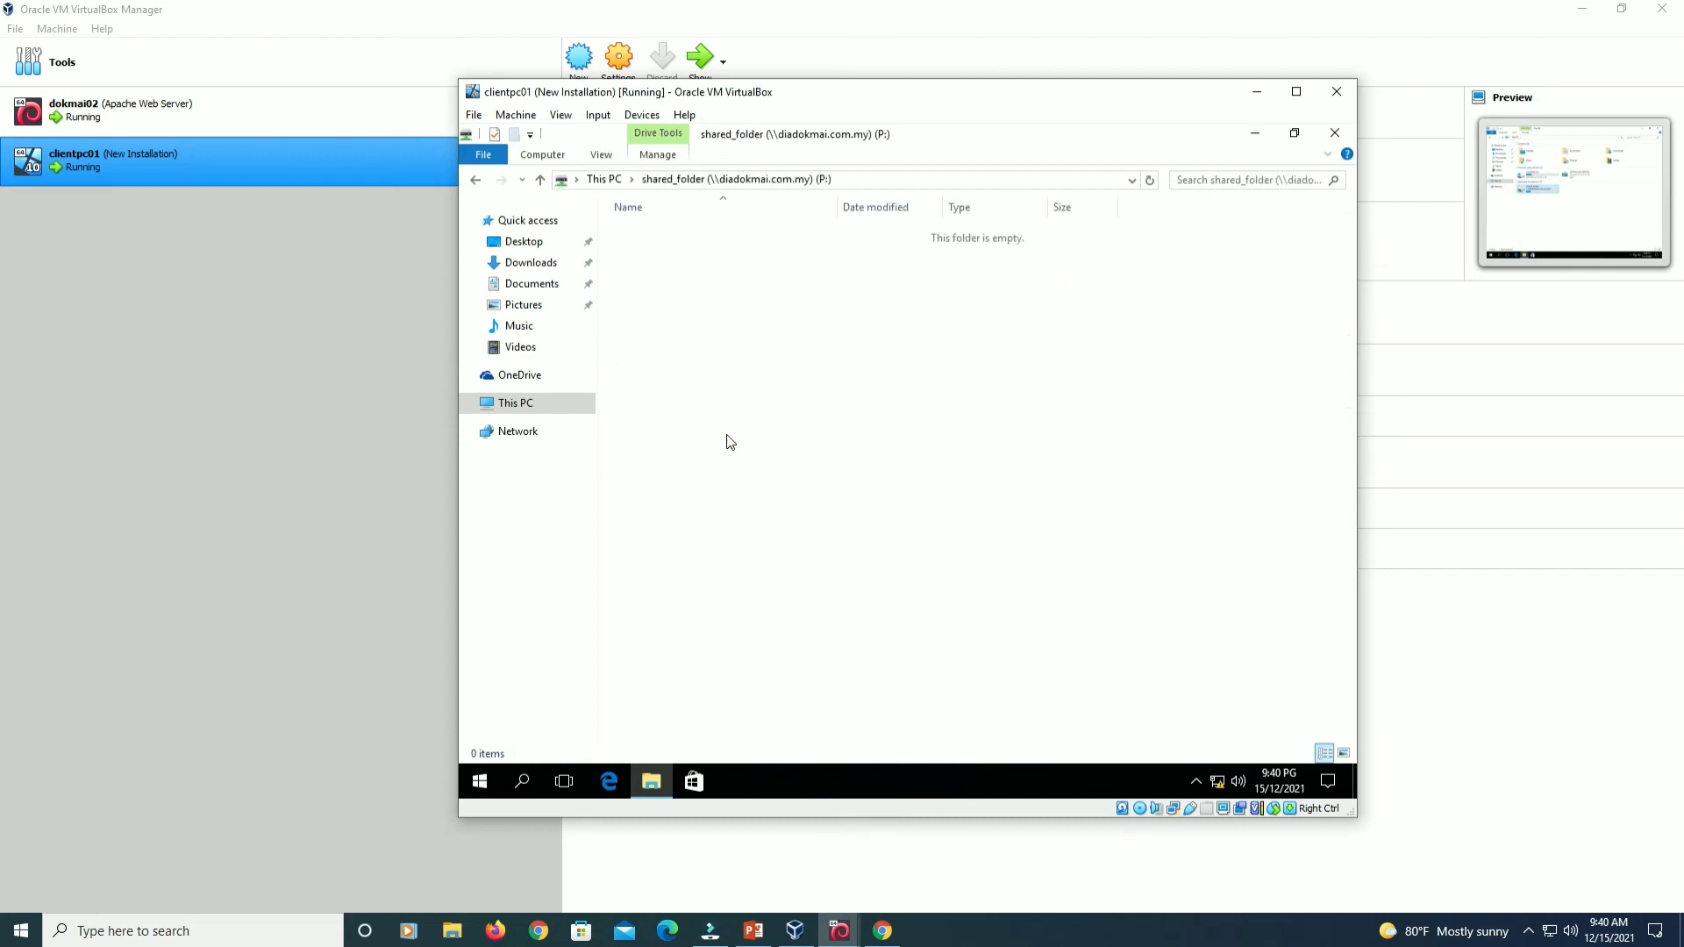
Create a default 'New folder' and a new text document on the P: share.
right_click(729, 350)
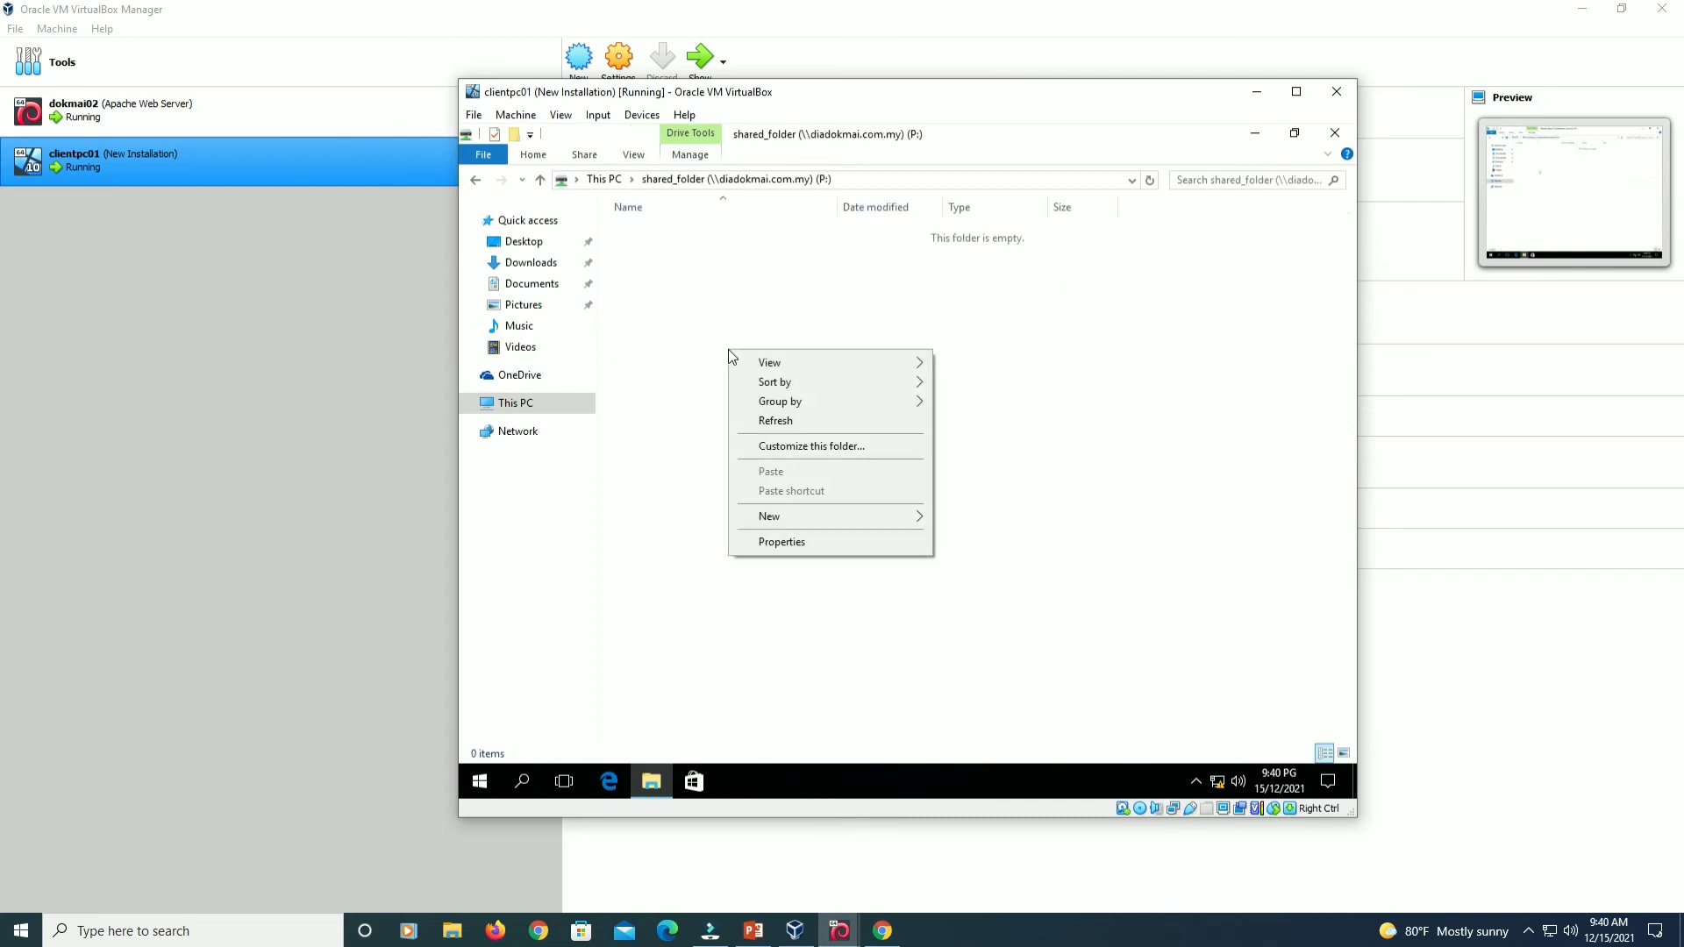
left_click(961, 517)
key("Return")
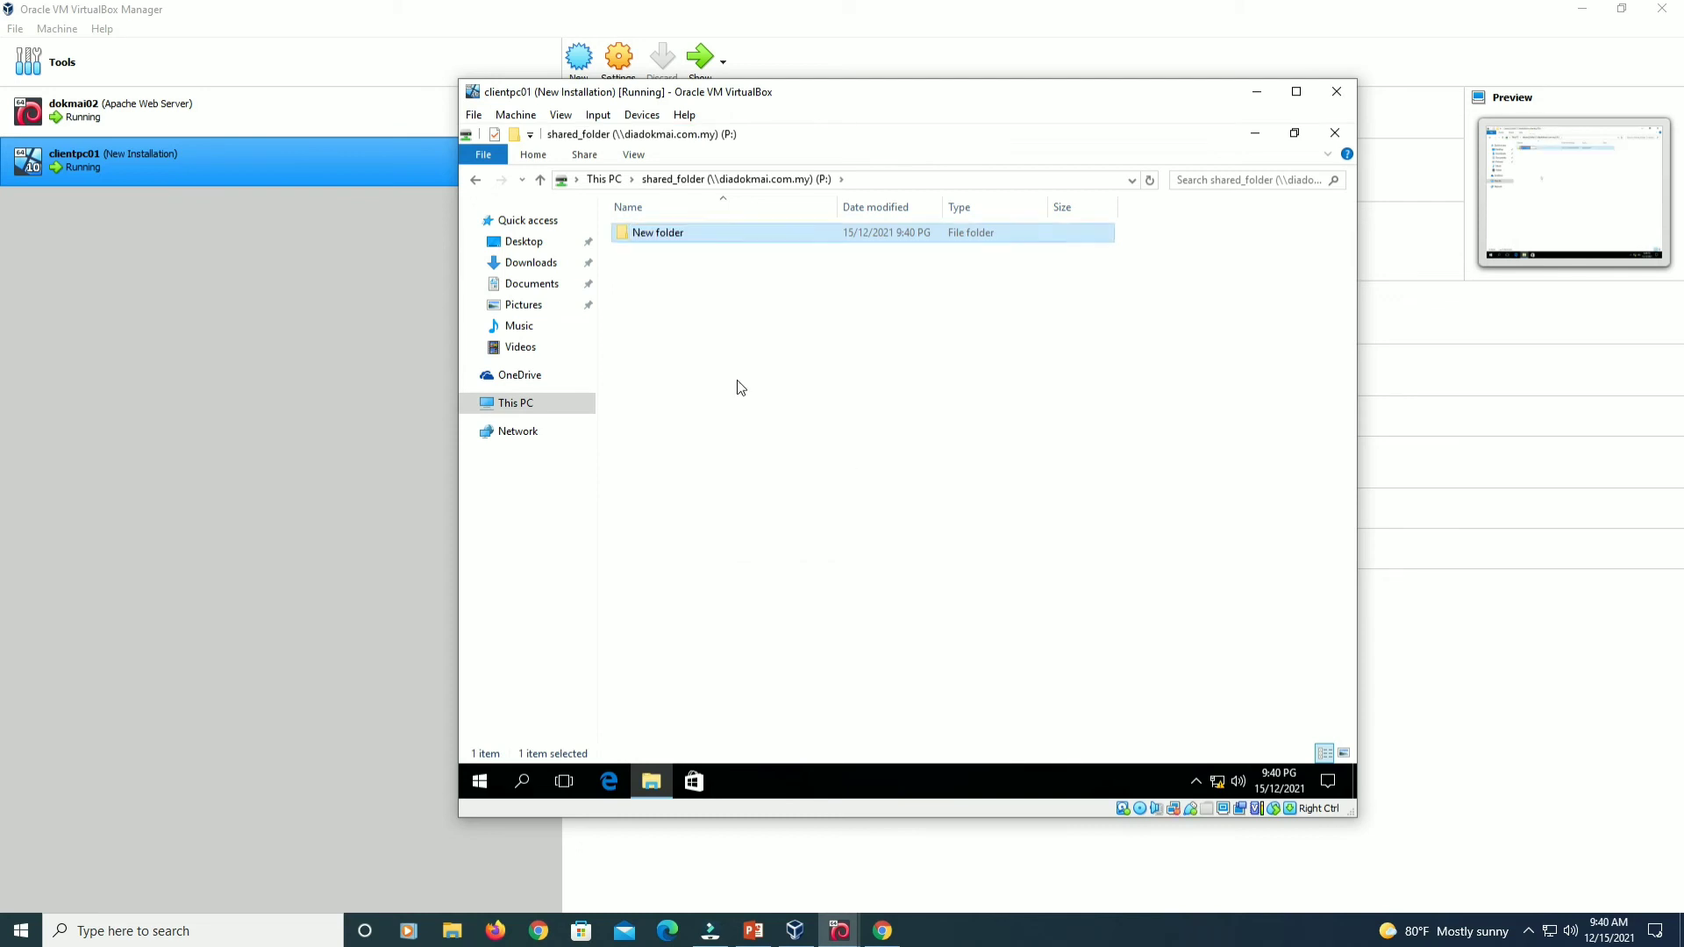
right_click(737, 380)
left_click(772, 542)
right_click(687, 387)
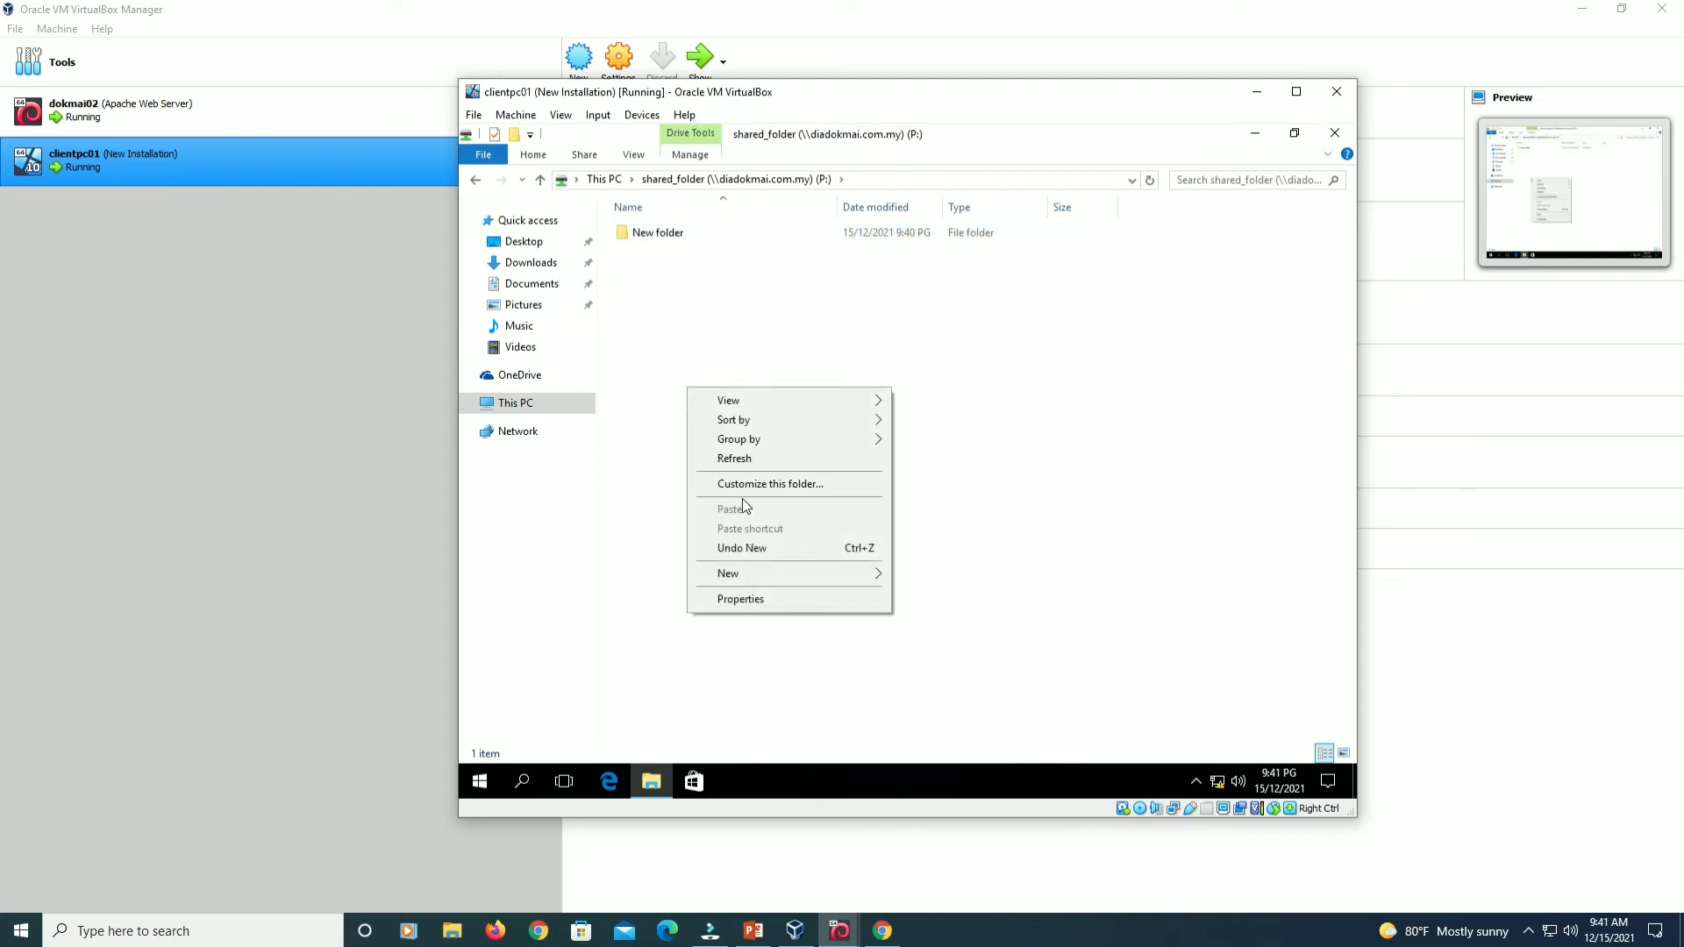
mouse_move(790, 565)
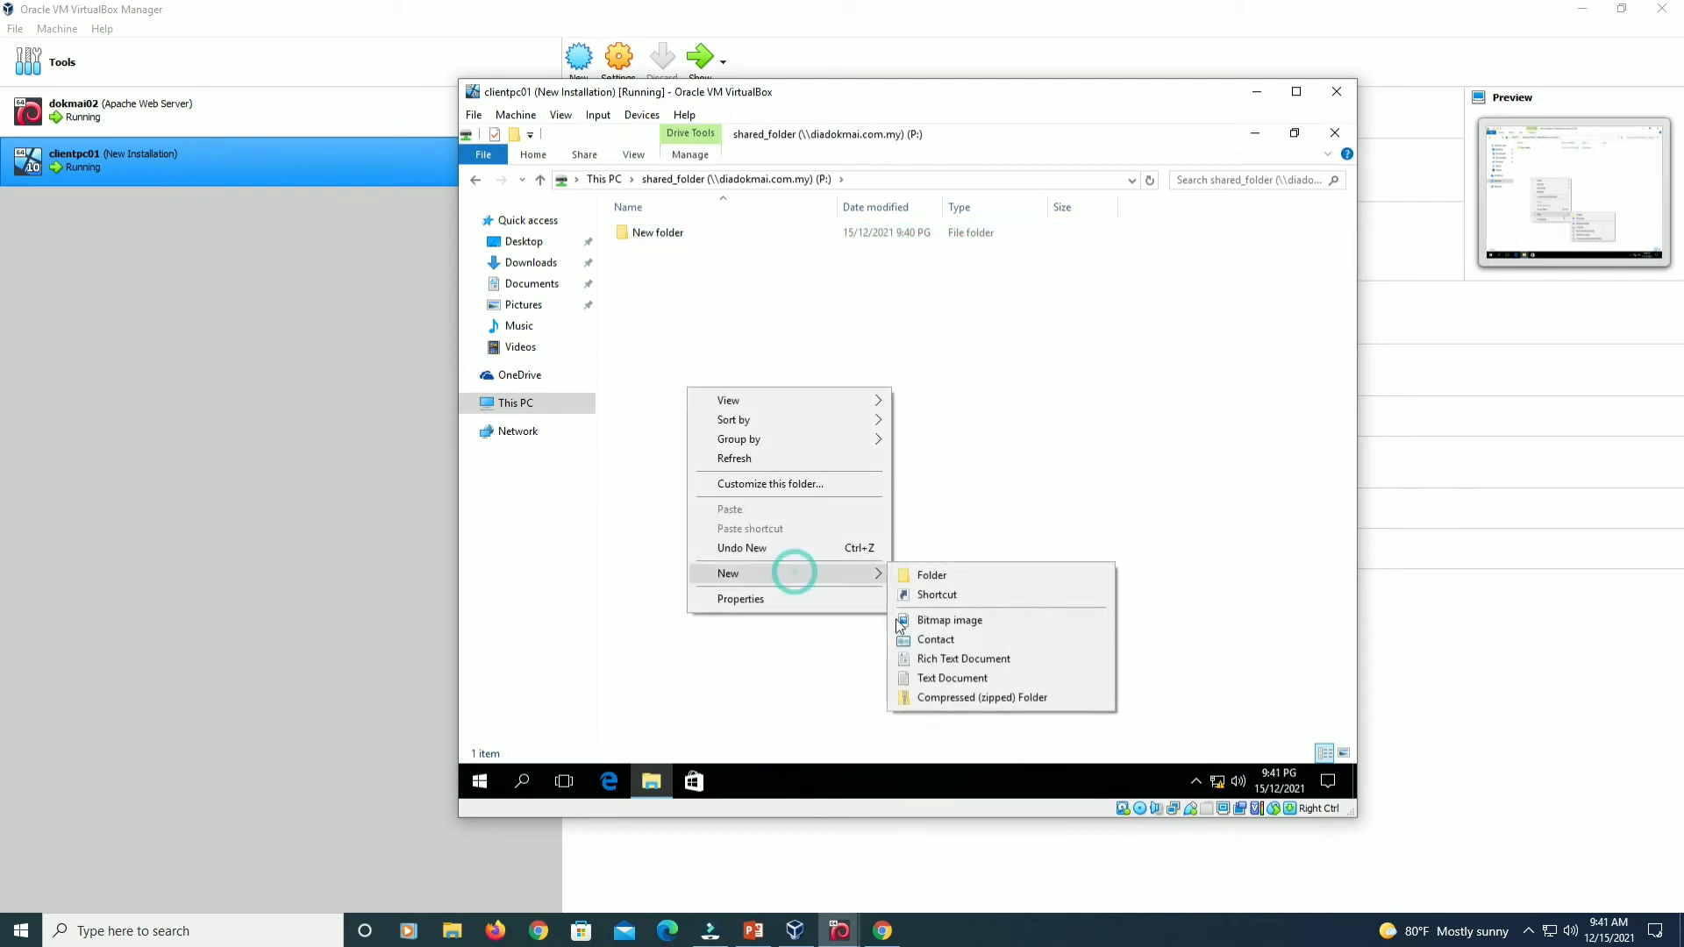
left_click(930, 678)
left_click(681, 342)
Permanently delete both test items, then reopen File Explorer at Quick access.
left_click_drag(800, 308, 687, 230)
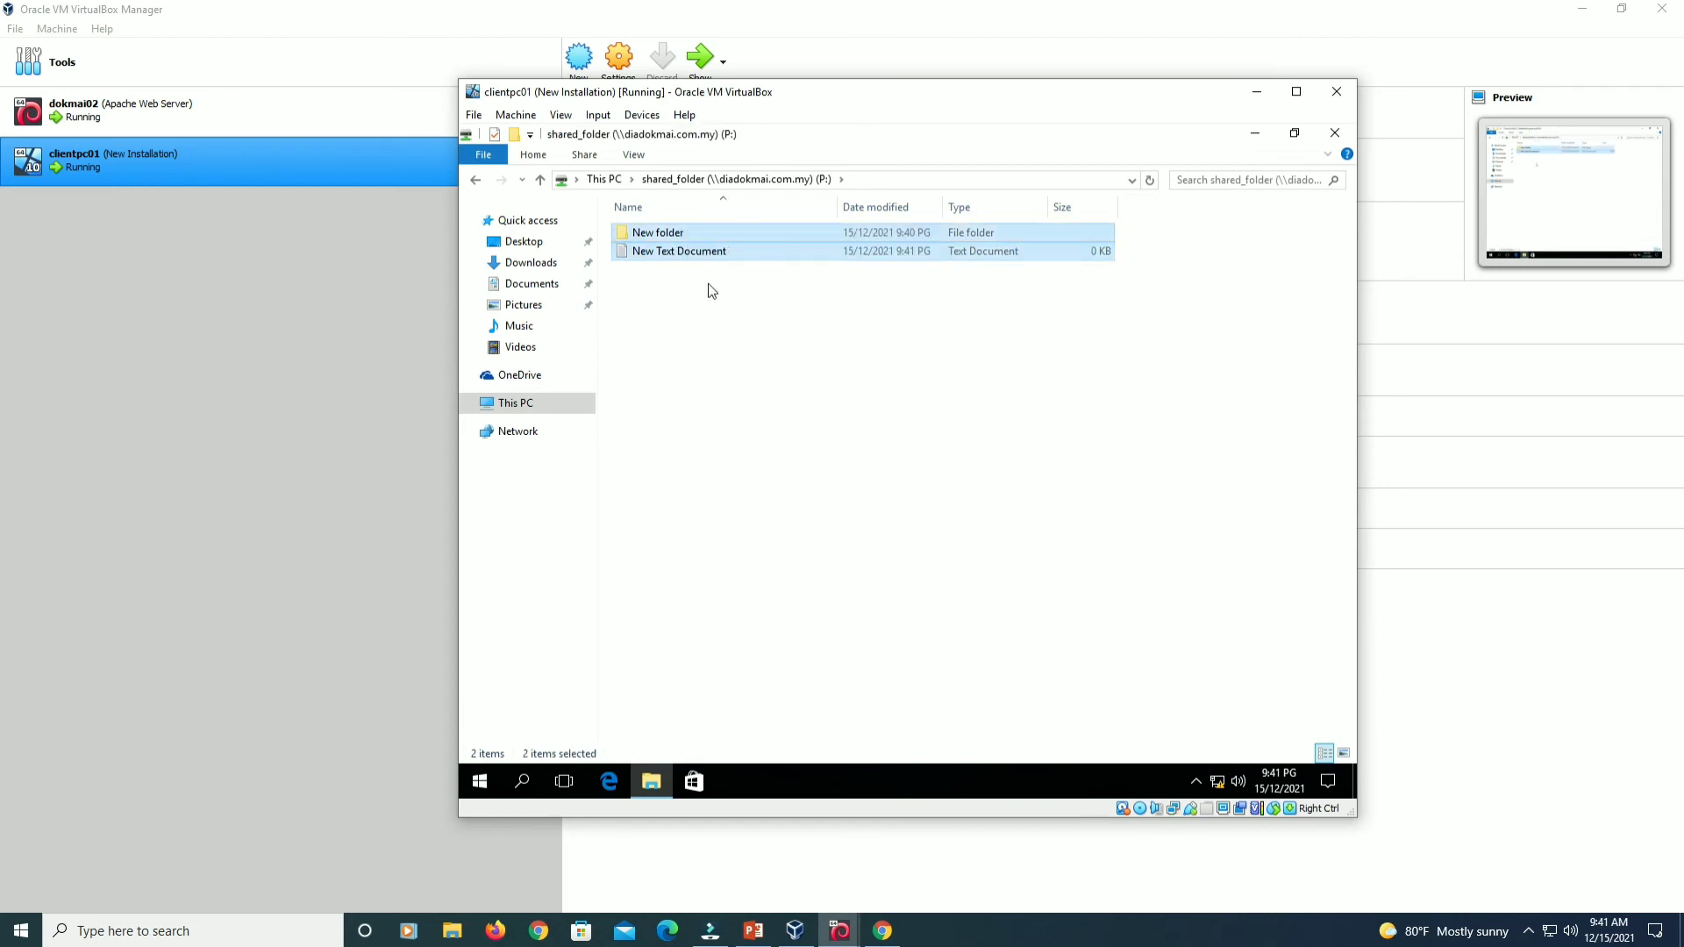
right_click(701, 252)
left_click(752, 386)
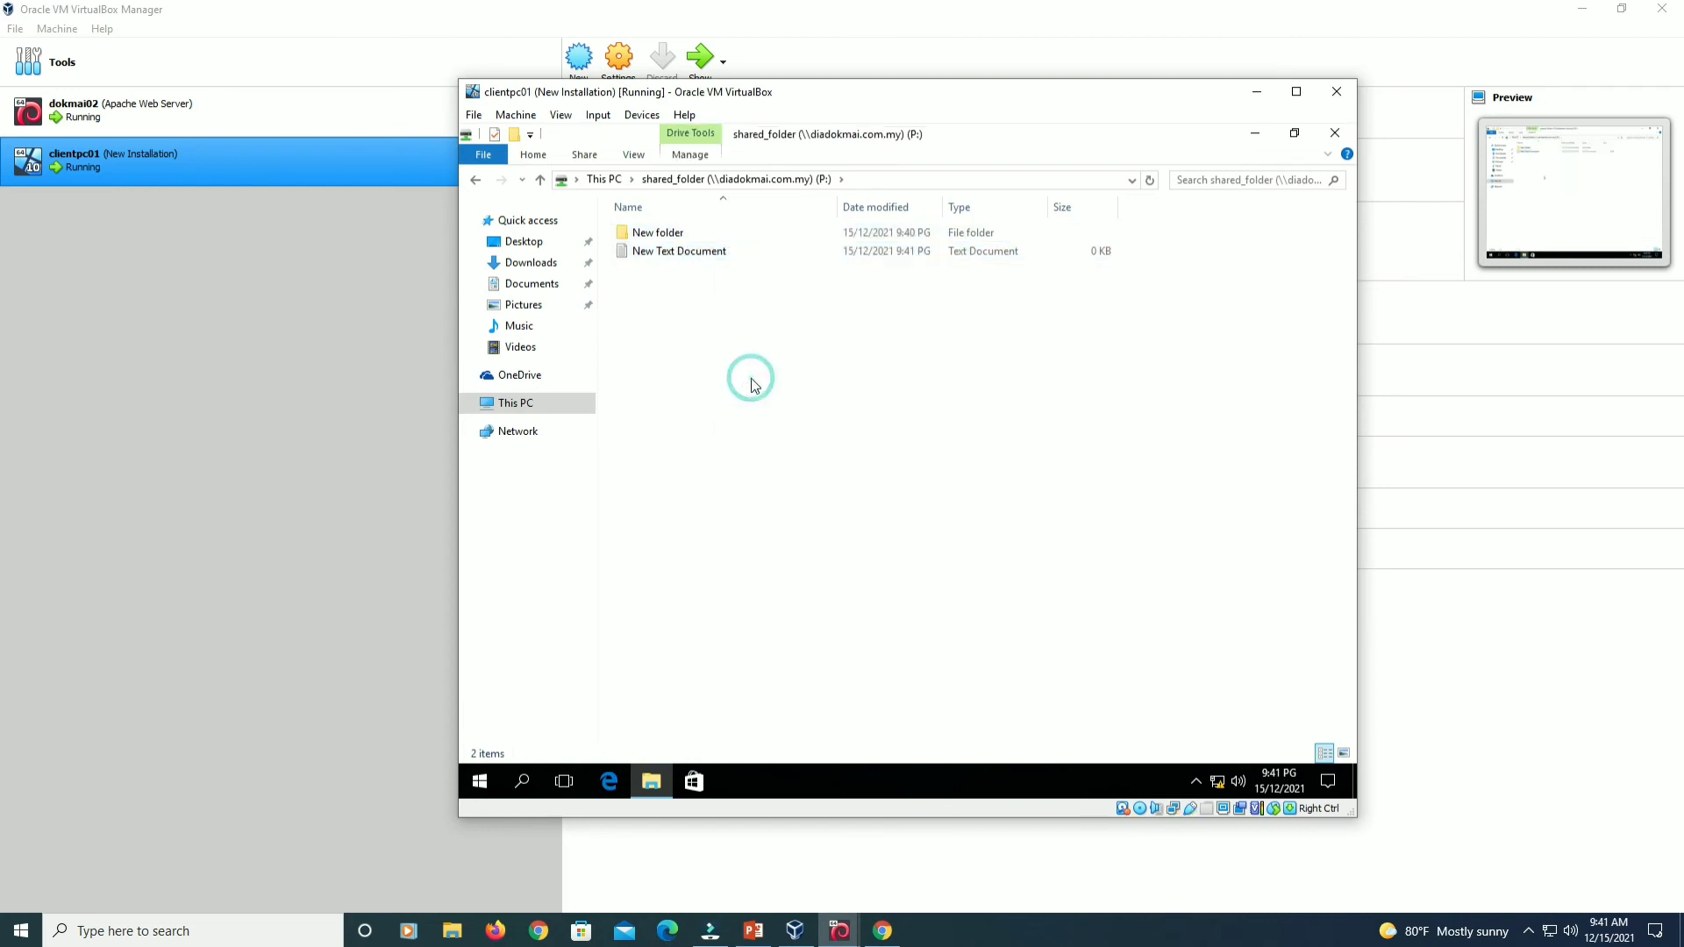
left_click_drag(702, 295, 667, 235)
right_click(666, 235)
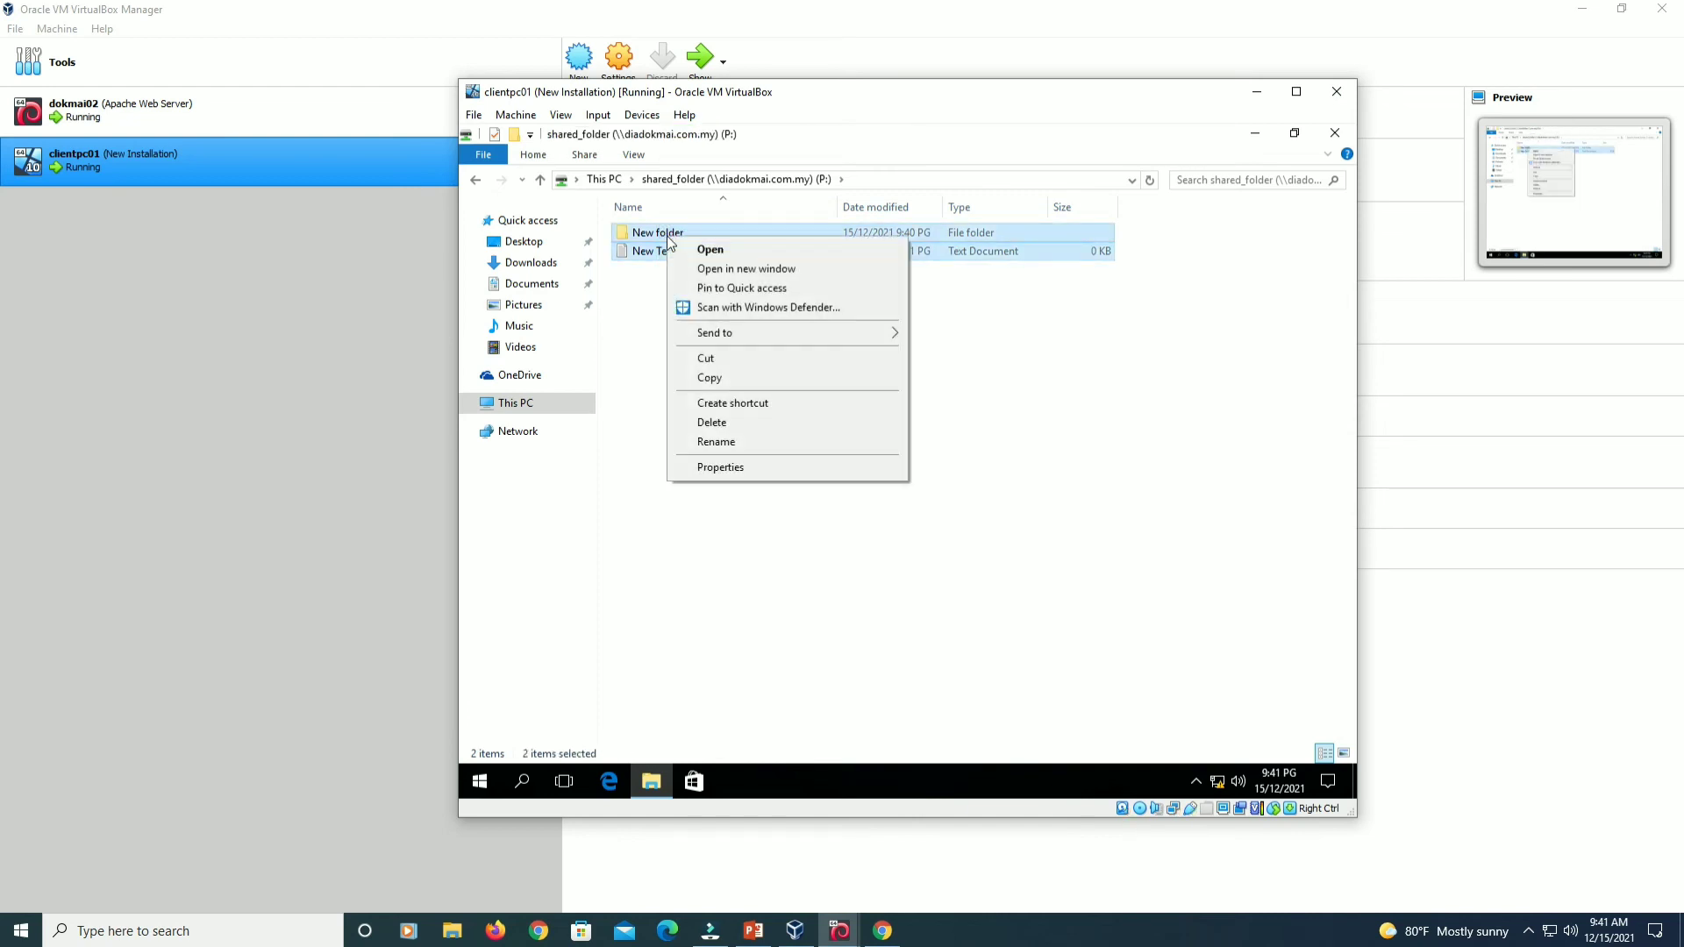
left_click(712, 422)
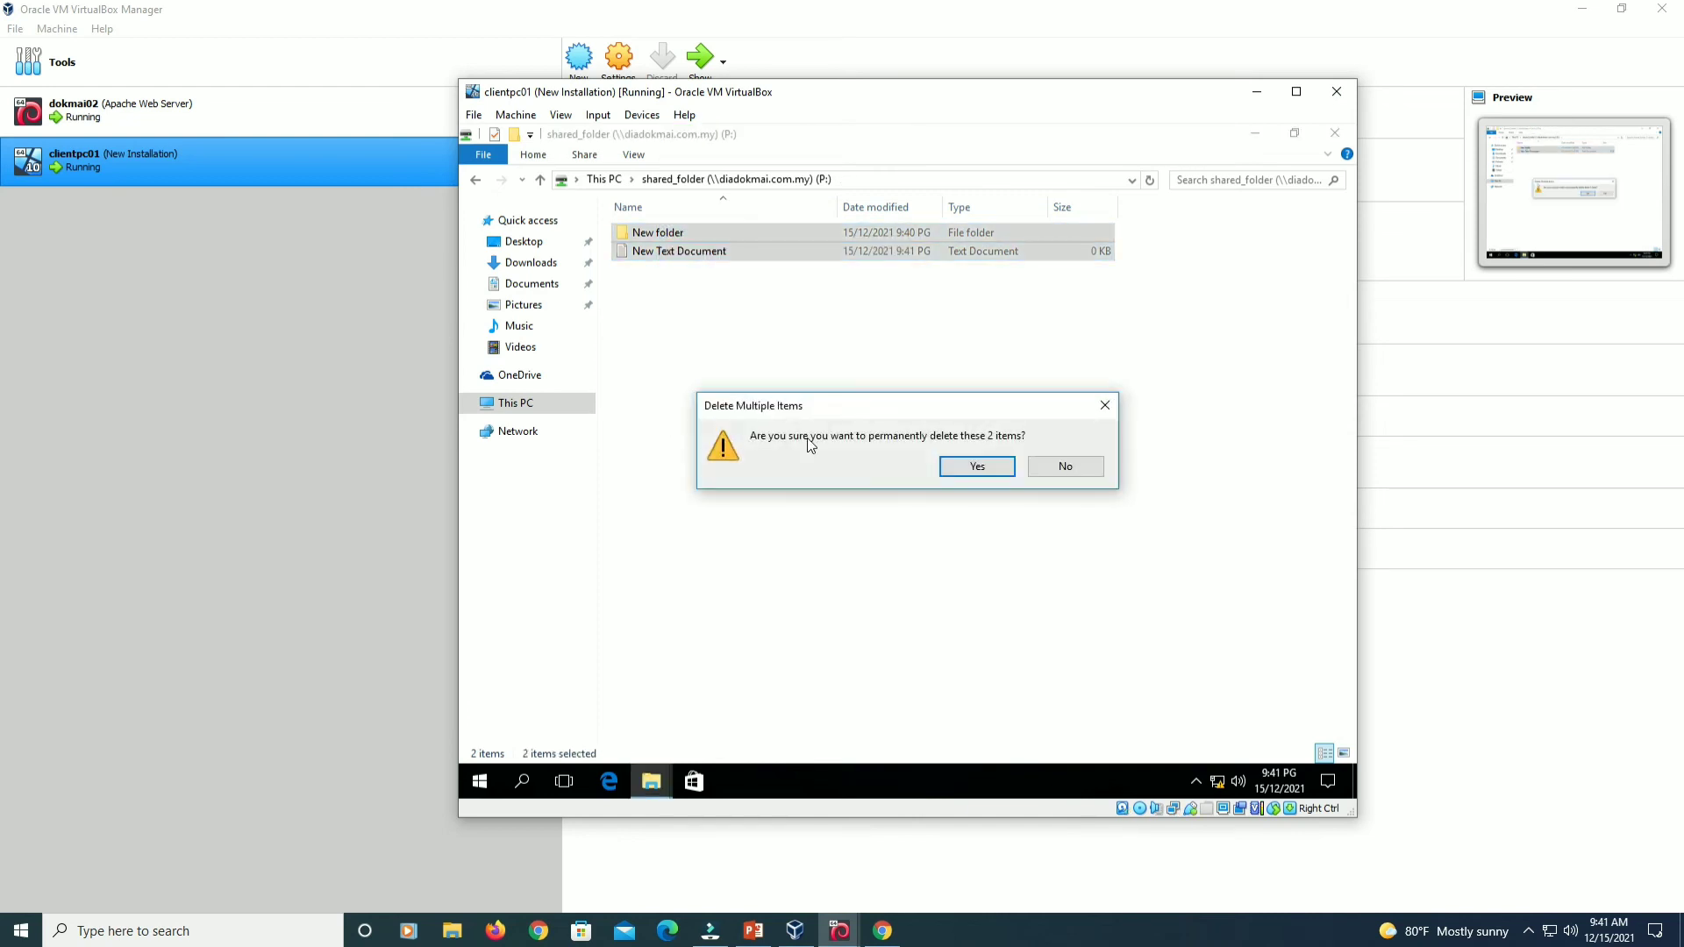
left_click(979, 470)
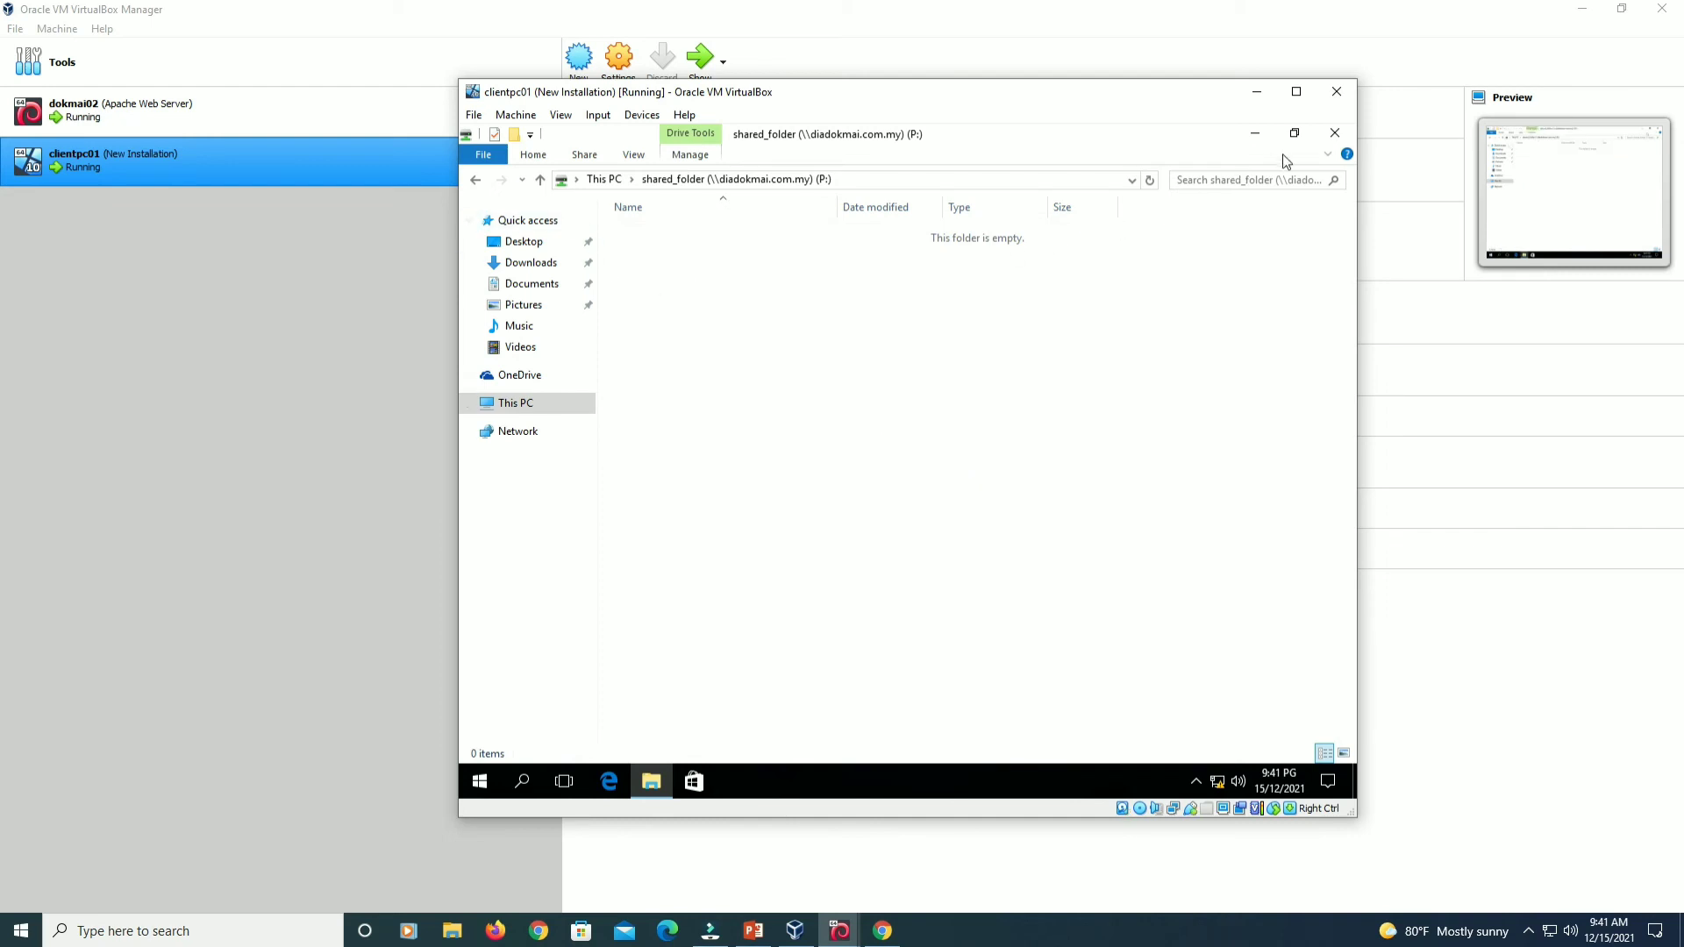
left_click(1335, 132)
left_click(651, 781)
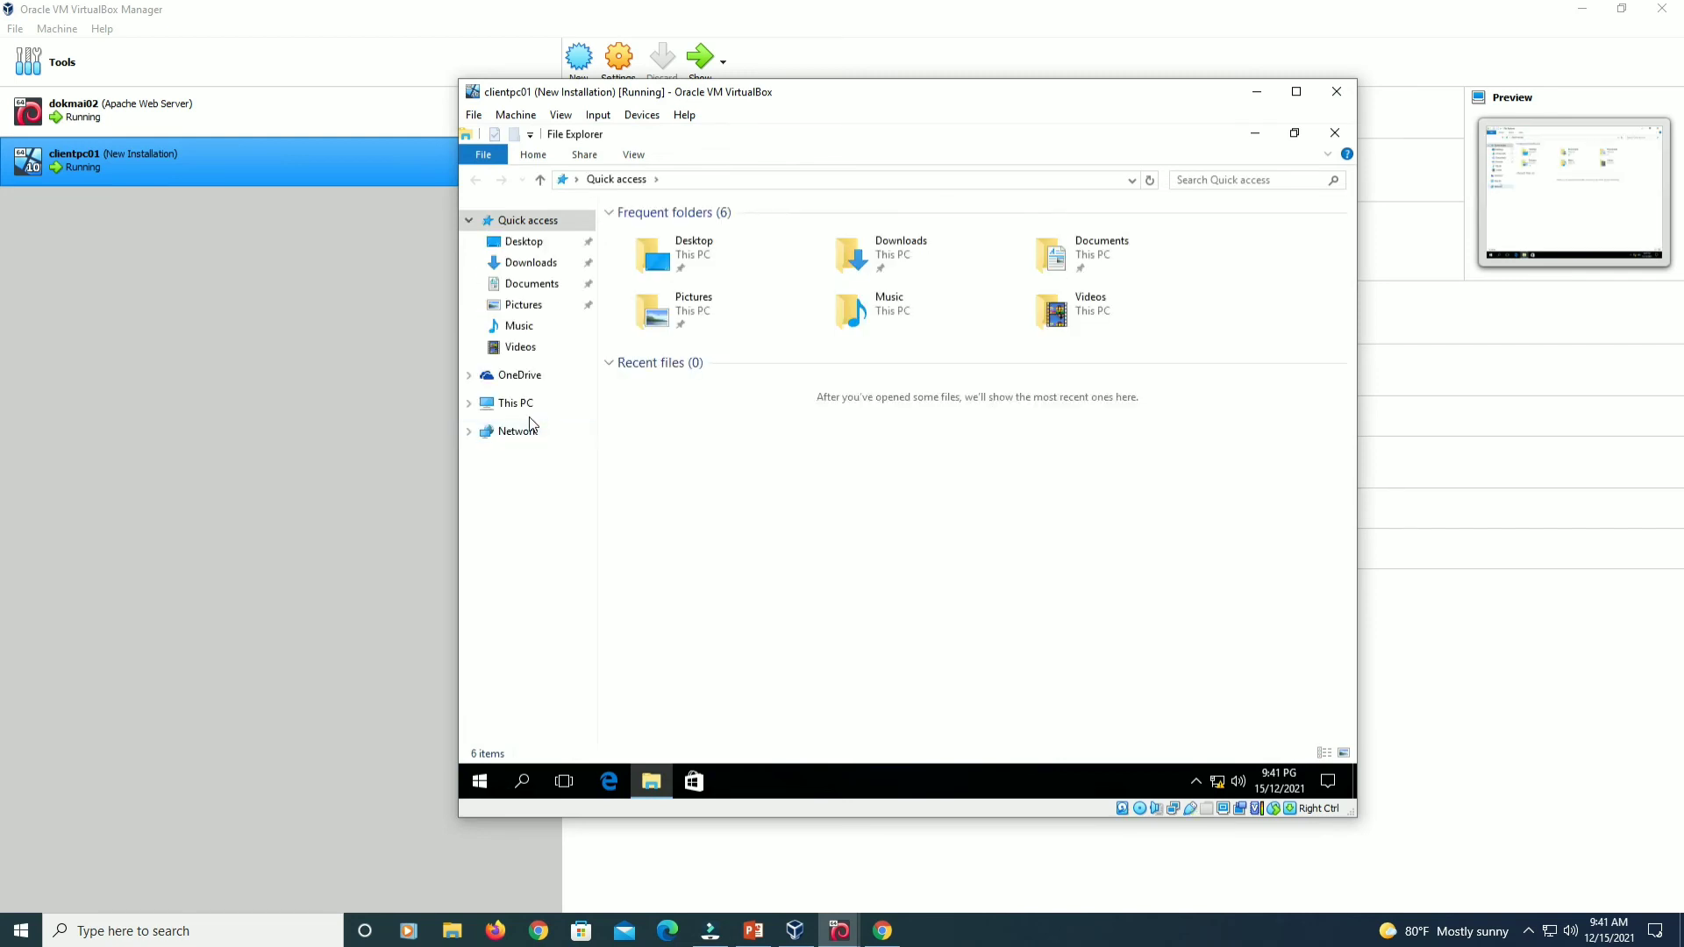
View This PC with the mapped shared_folder (P:), then select dokmai02 in VirtualBox Manager.
left_click(526, 404)
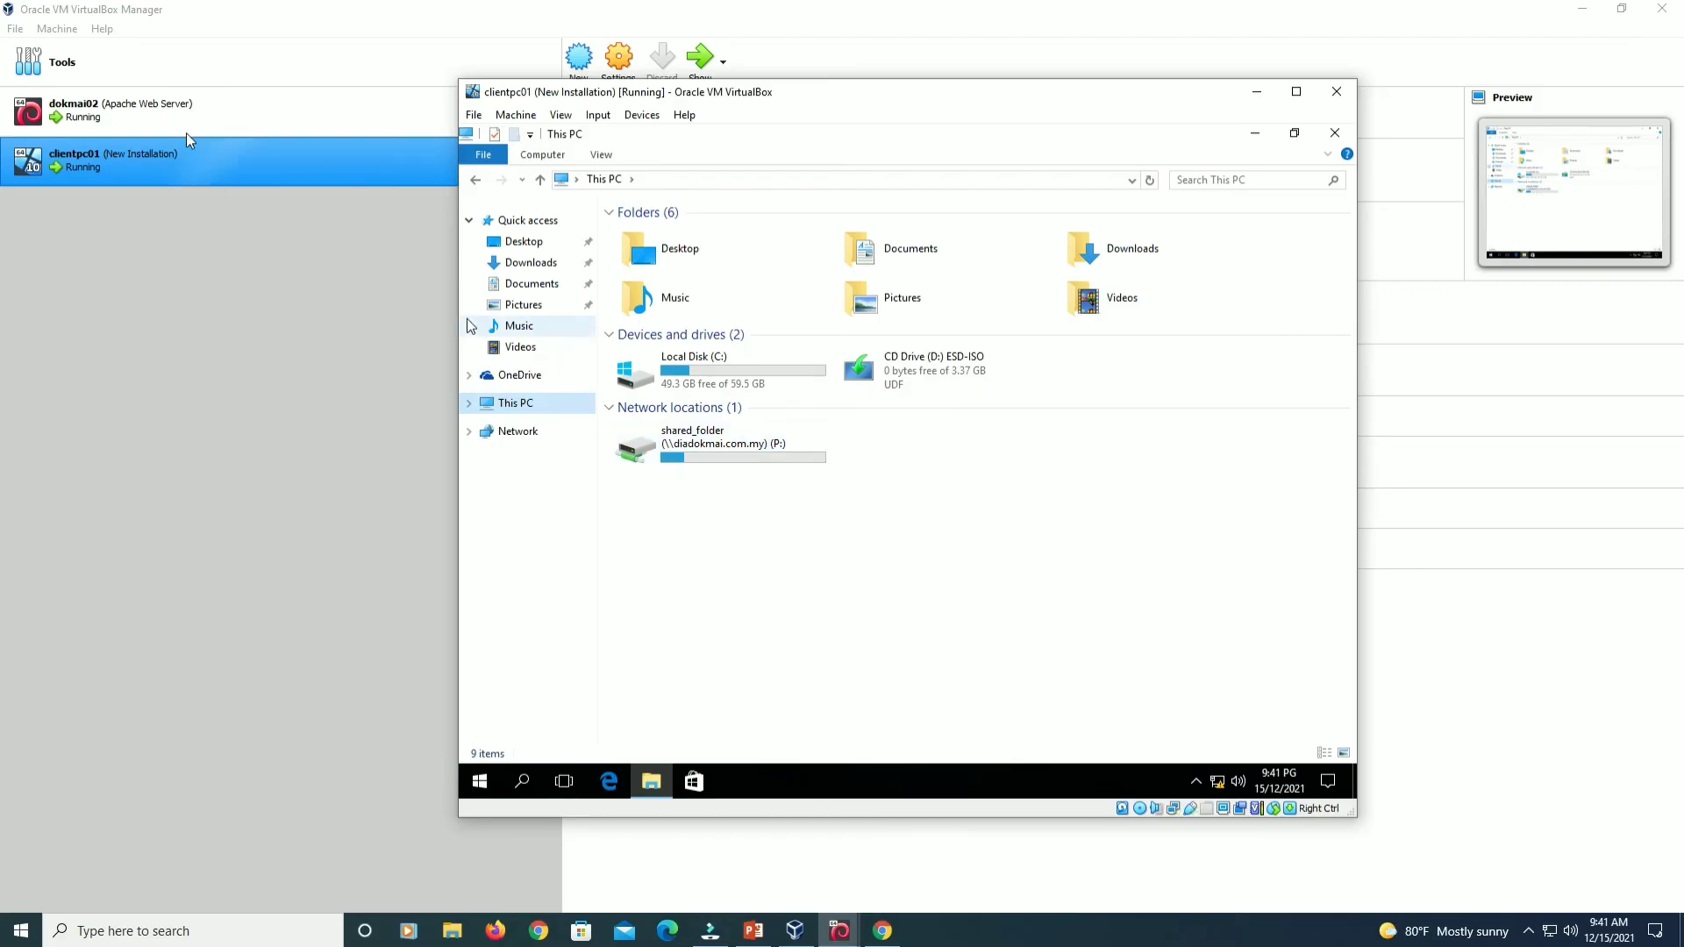
left_click(186, 133)
Take a dokmai02 snapshot named 'Samba File Server' described 'File Sharing Done'.
left_click(520, 122)
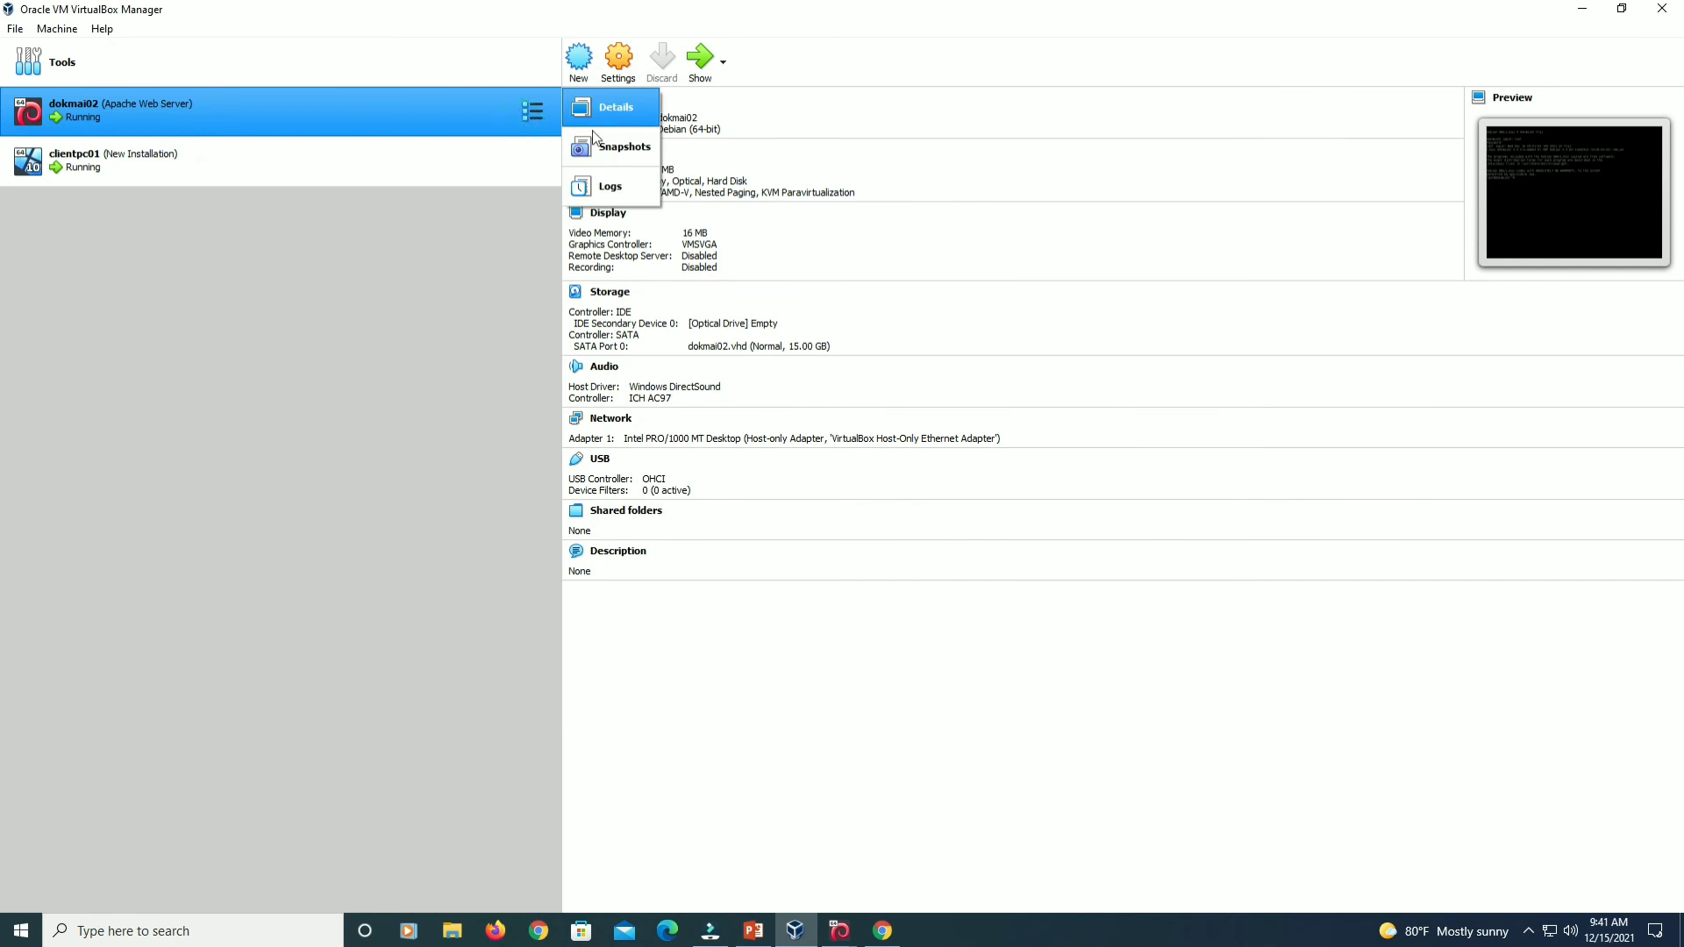
left_click(623, 140)
left_click(579, 60)
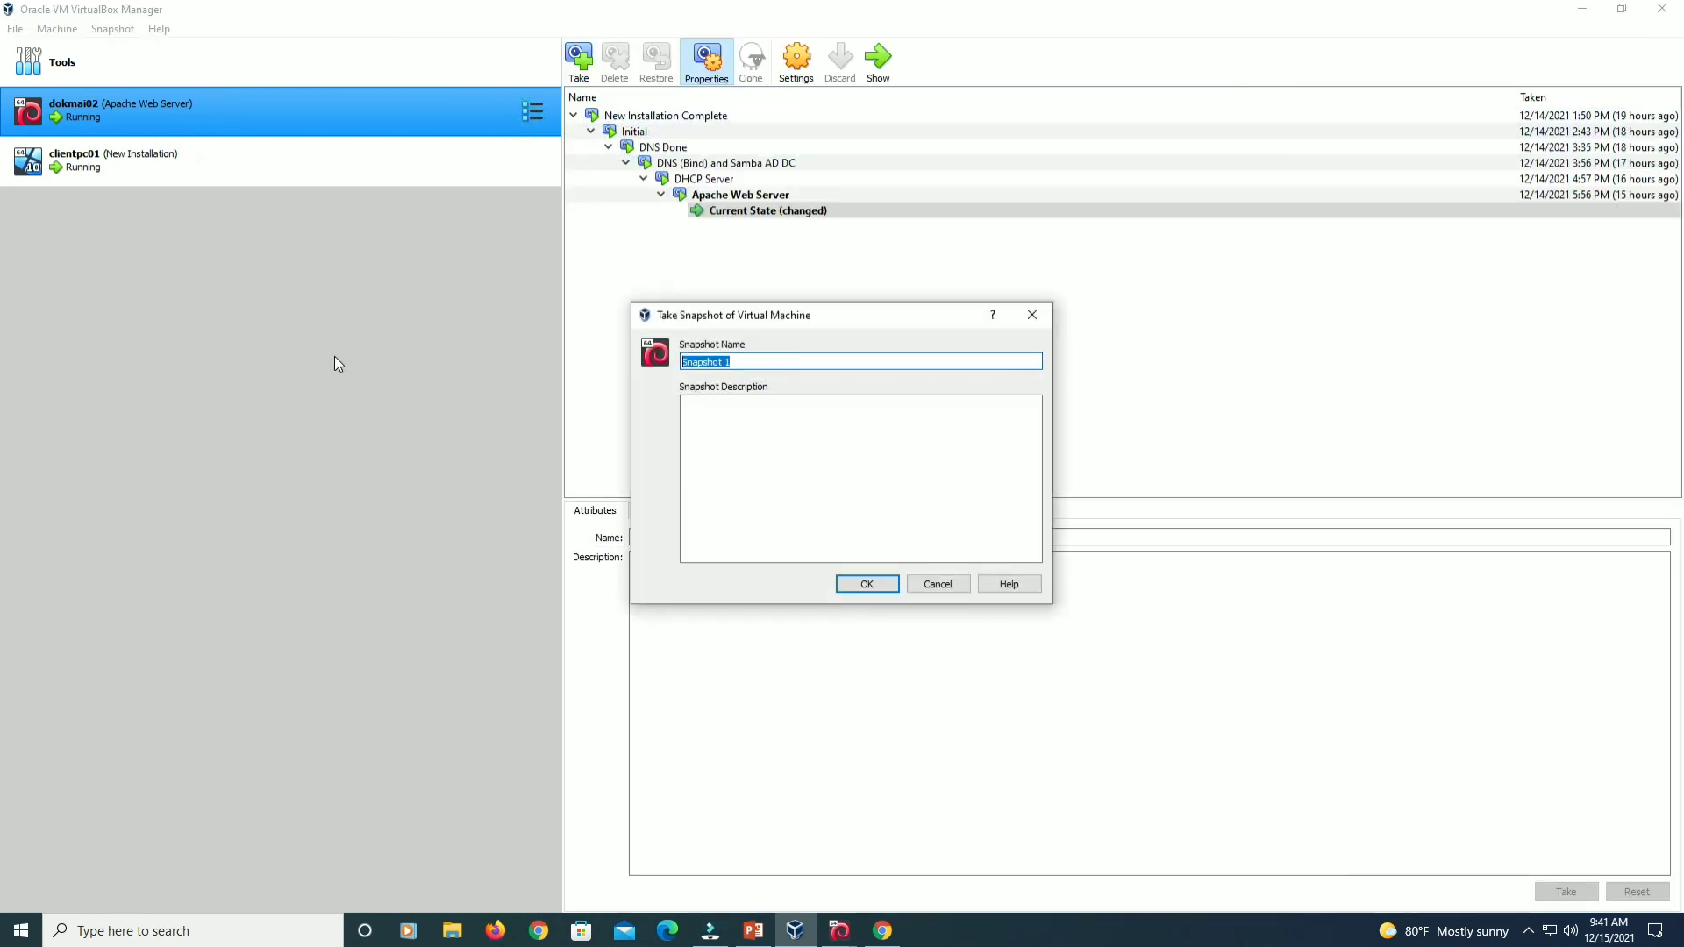
type("Samba File Server")
key("Tab")
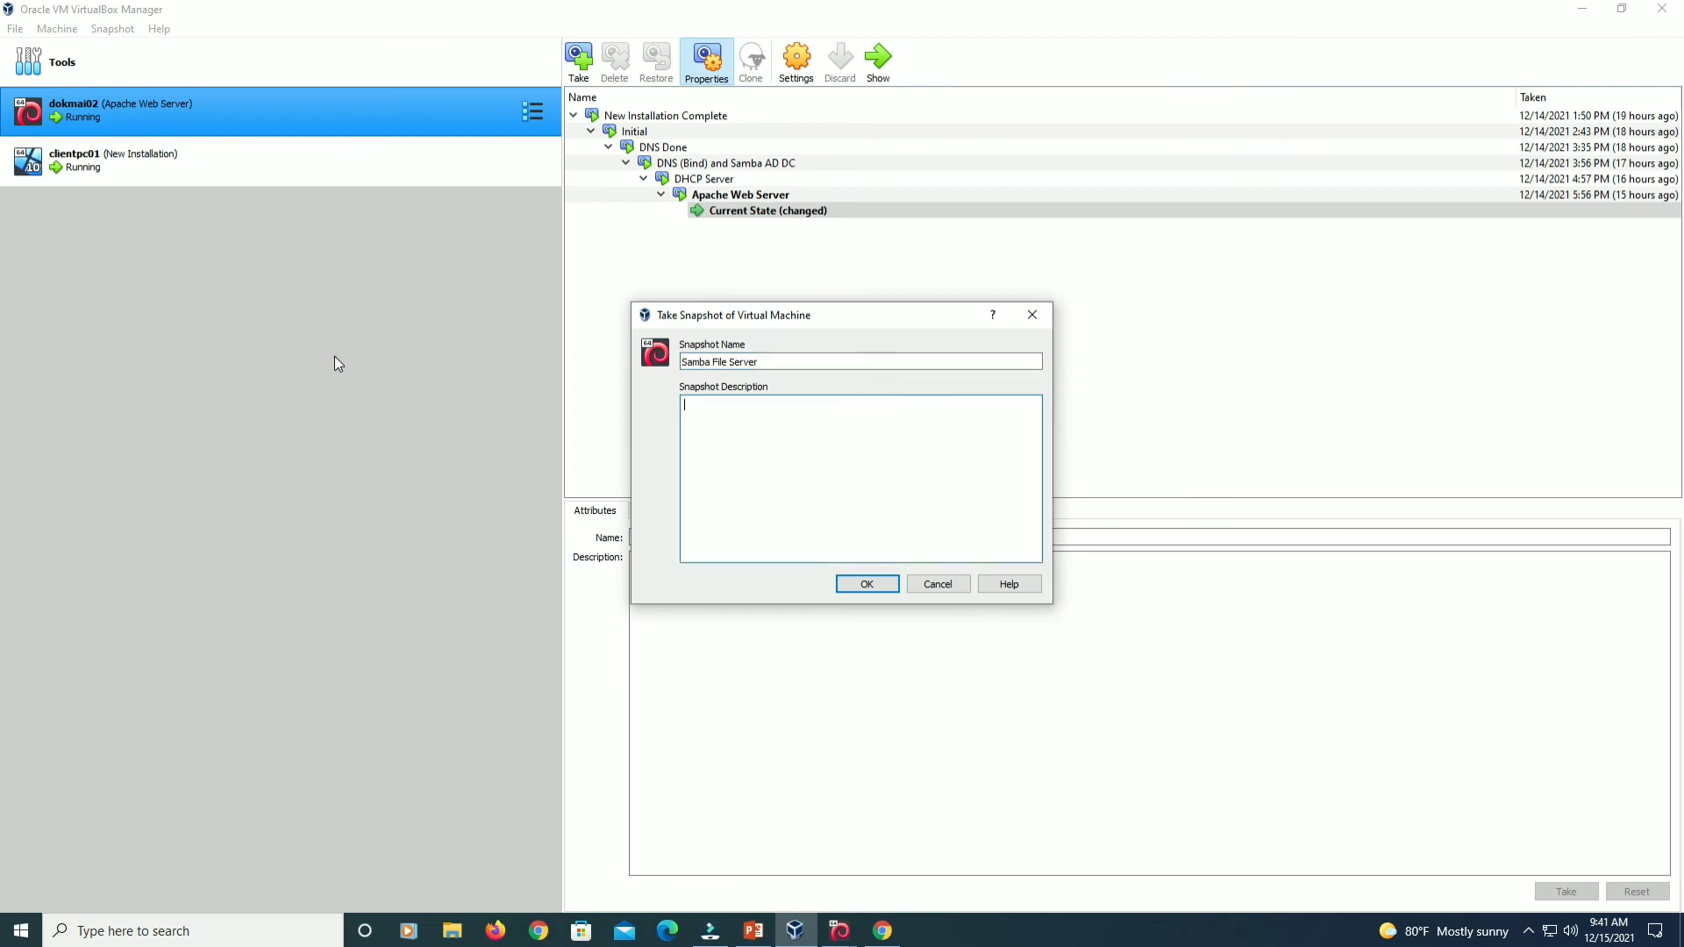
type("DF")
key("BackSpace")
type("File Sharing Done")
left_click(856, 584)
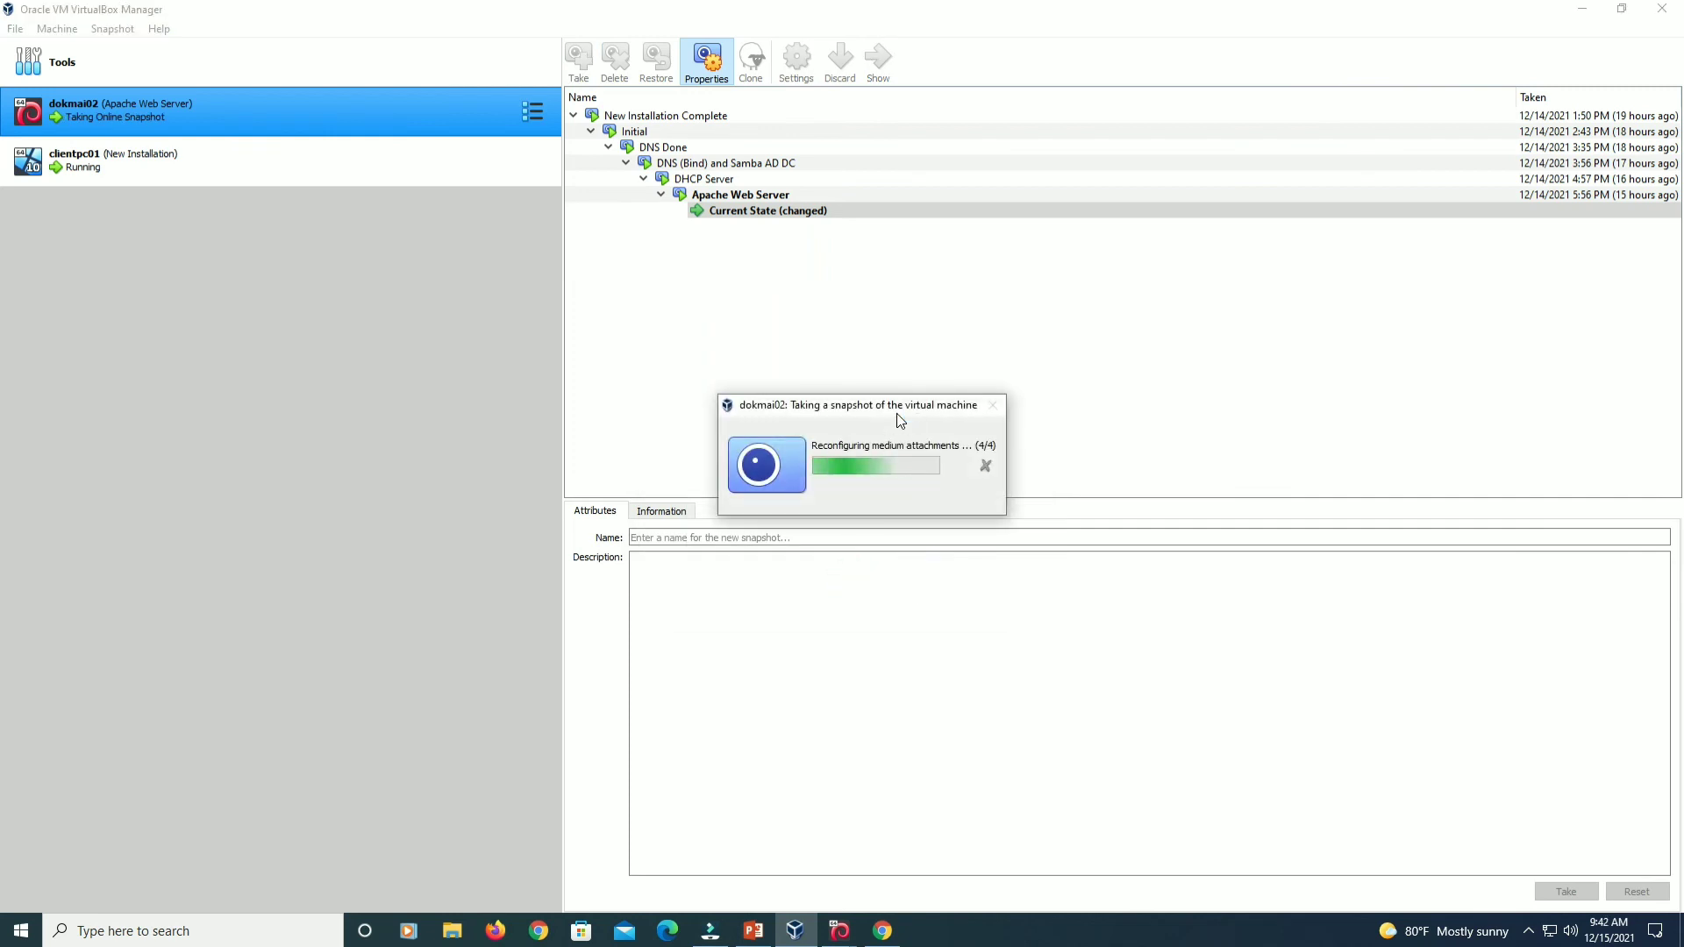
Select the new snapshot, then bring up the clientpc01 VM's Start menu.
left_click(776, 216)
mouse_move(840, 931)
left_click(904, 859)
left_click(480, 782)
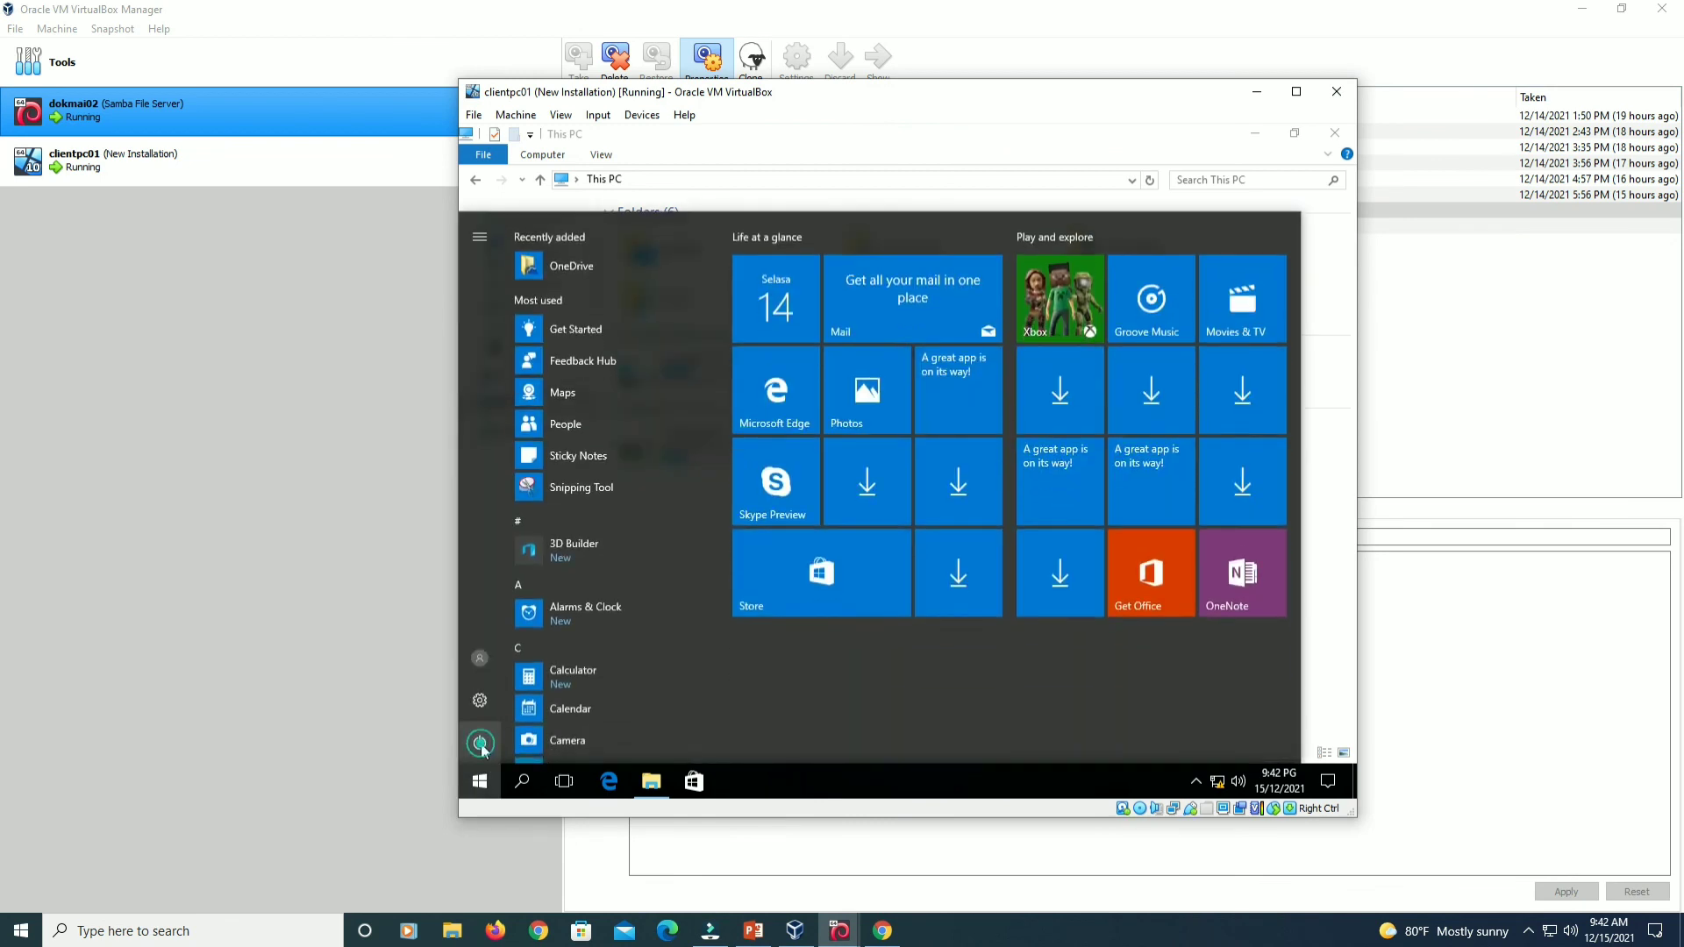
Shut down the clientpc01 Windows 10 guest from the Start menu power options.
left_click(481, 745)
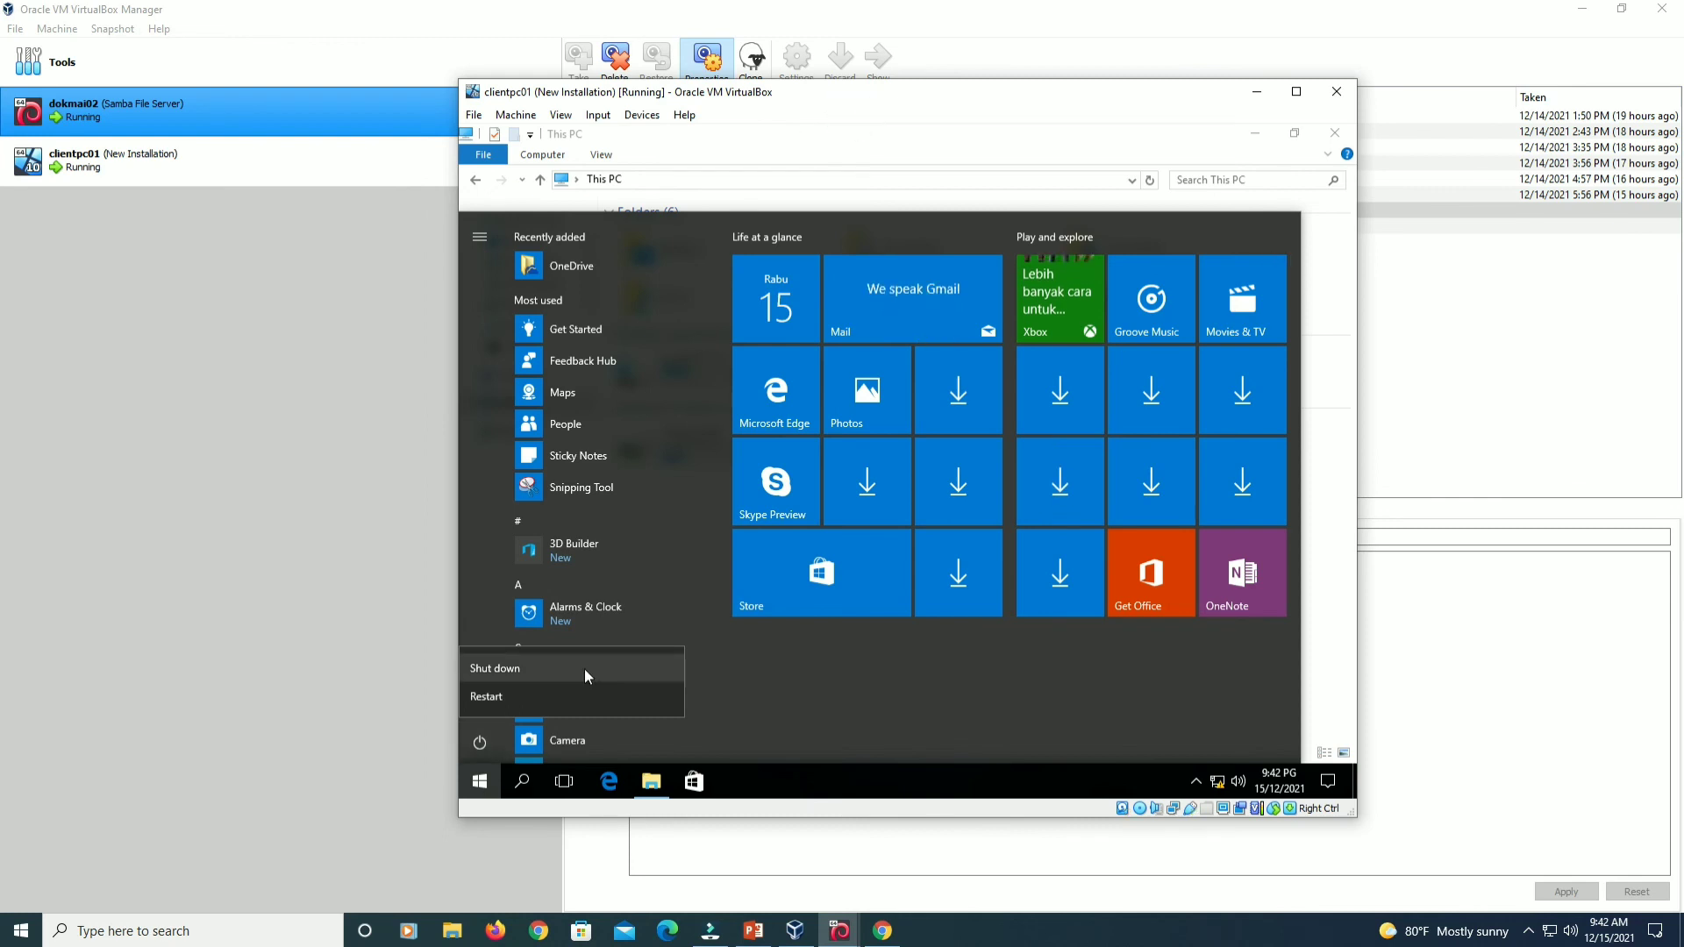
left_click(1334, 608)
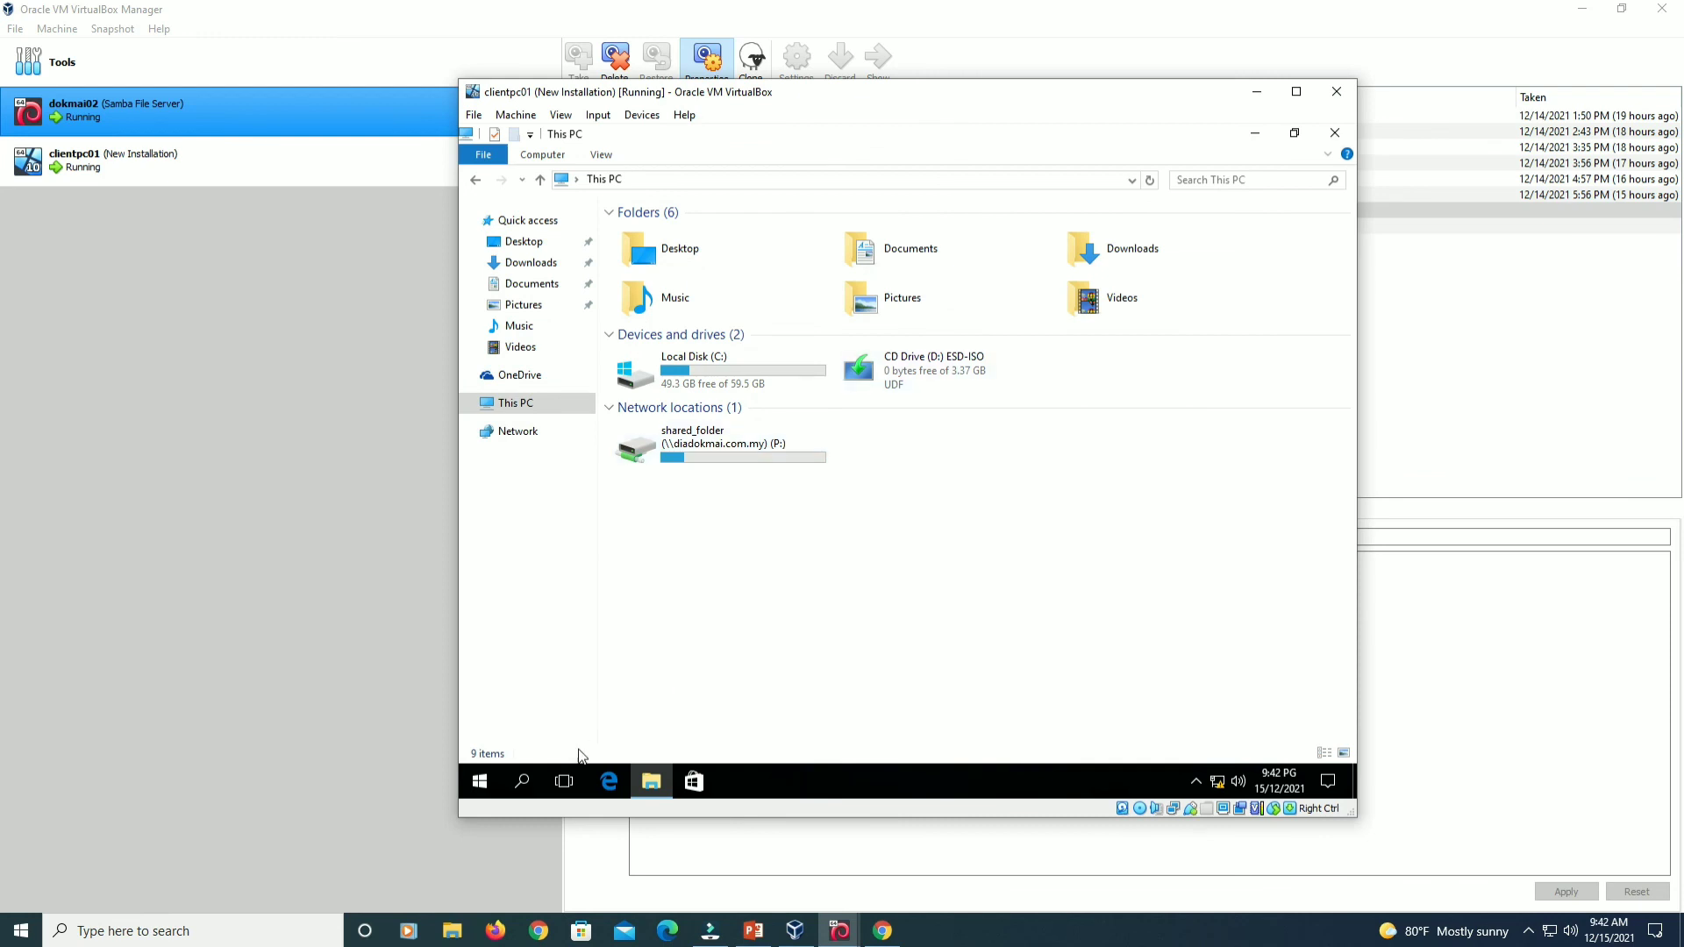
left_click(482, 783)
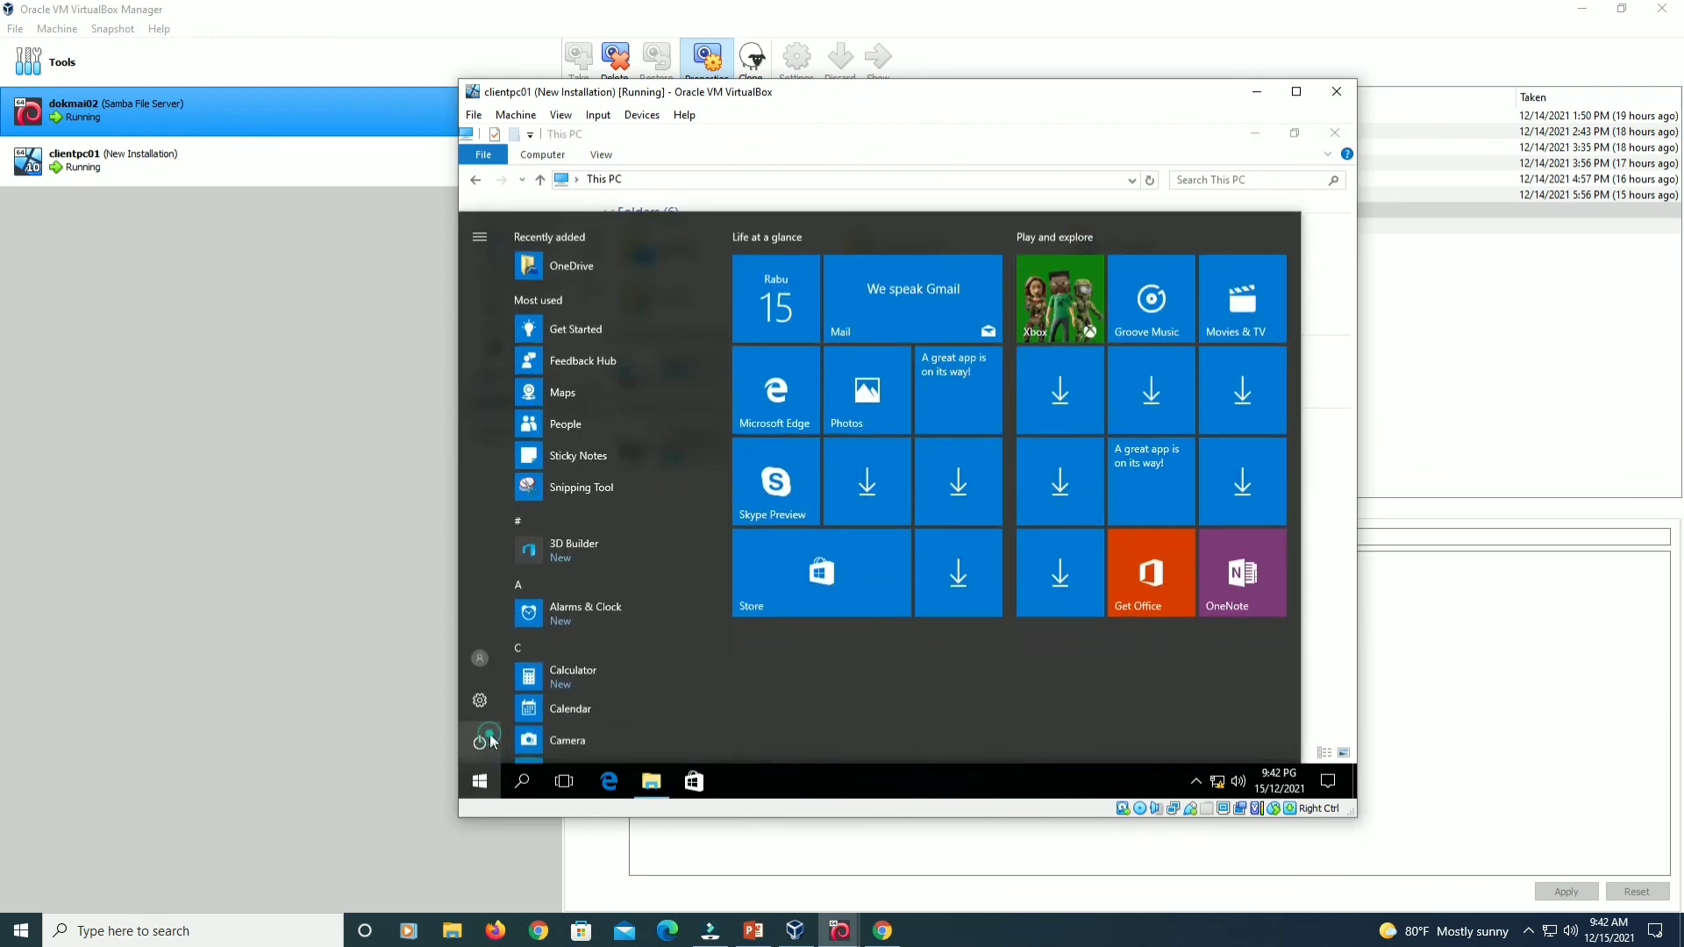
left_click(483, 742)
key("Escape")
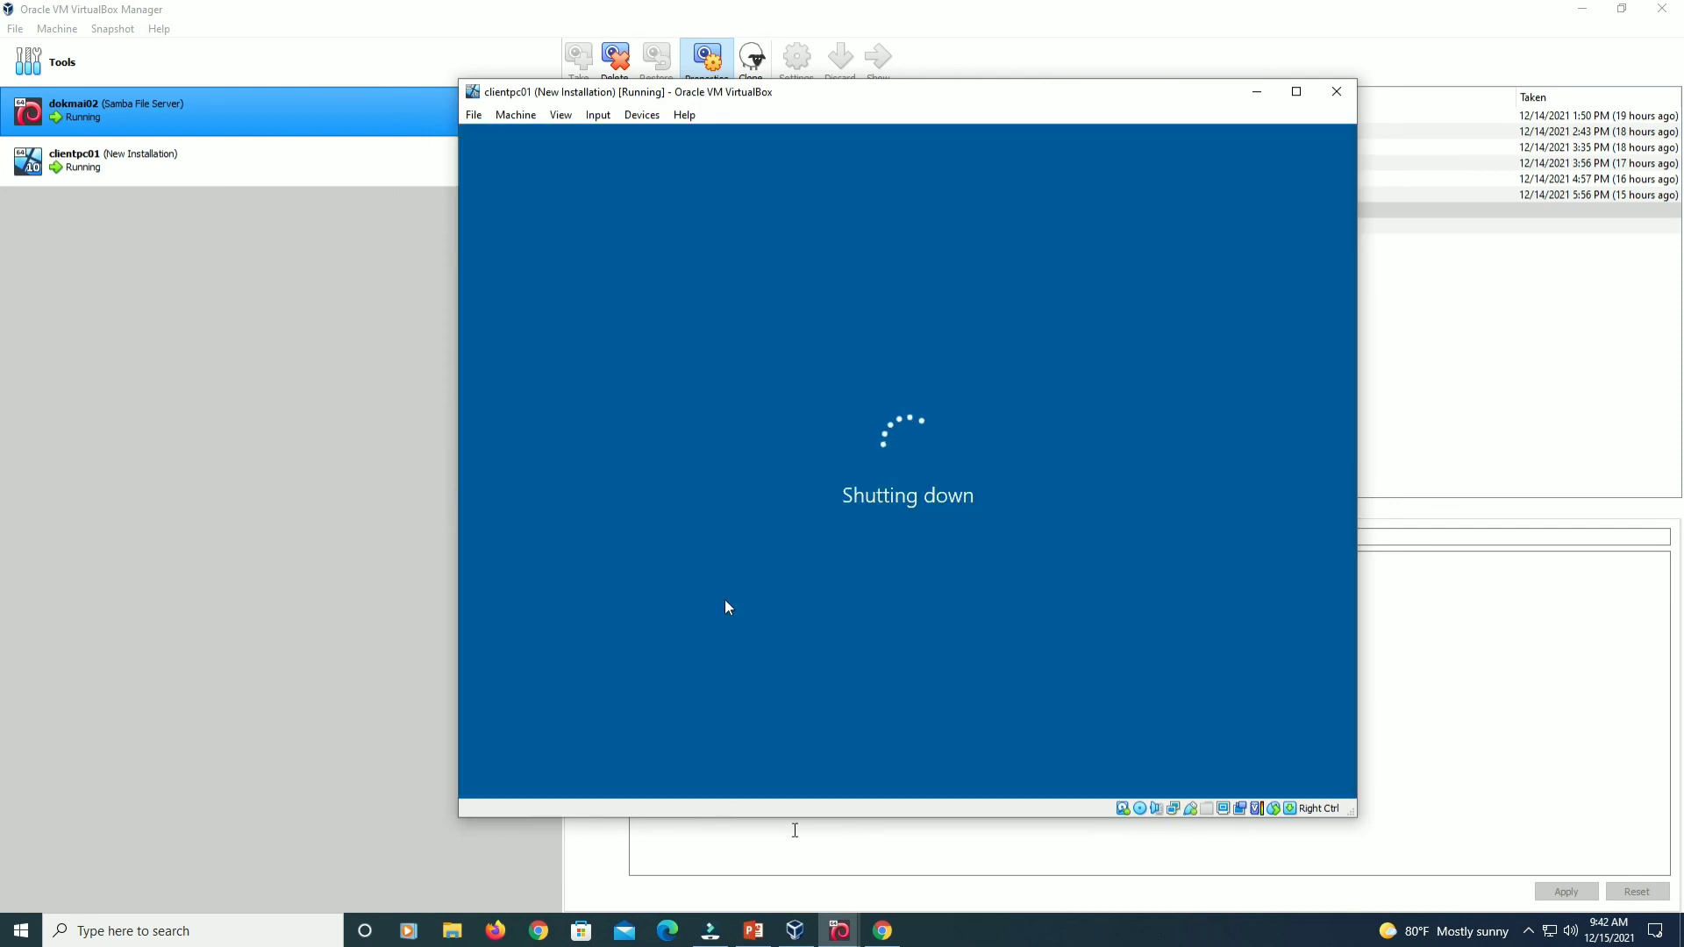
Enter 'shutdown -h now' at the dokmai02 Debian console's root prompt.
mouse_move(840, 931)
left_click(781, 878)
type("shutdown")
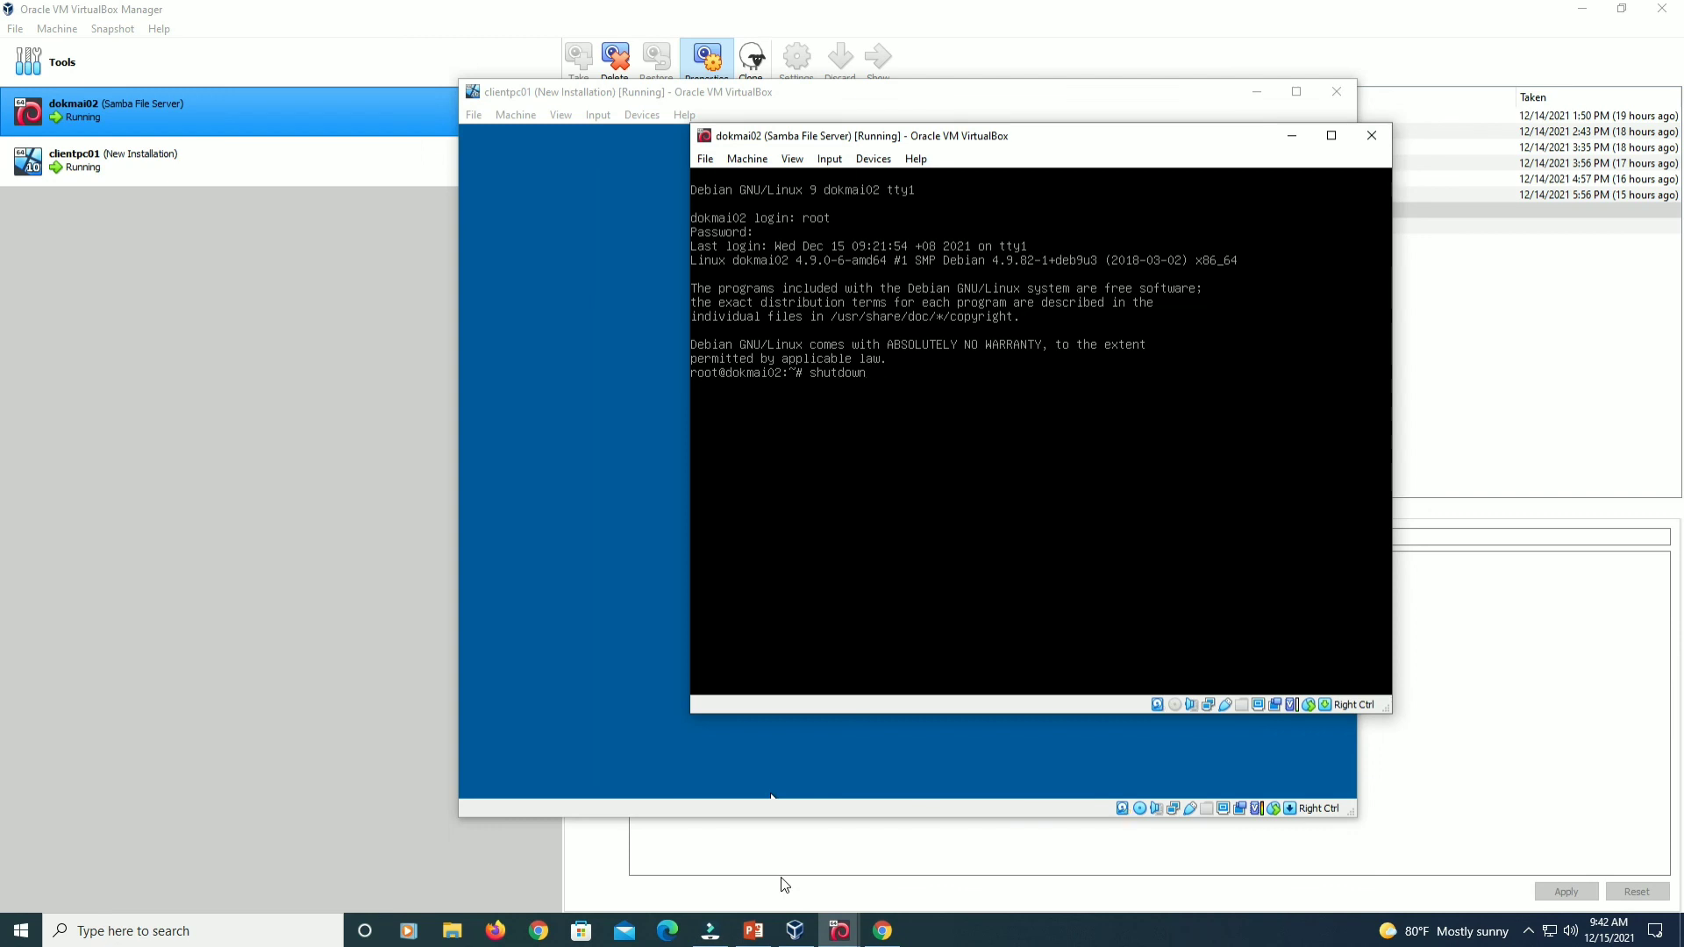
type(" -h now")
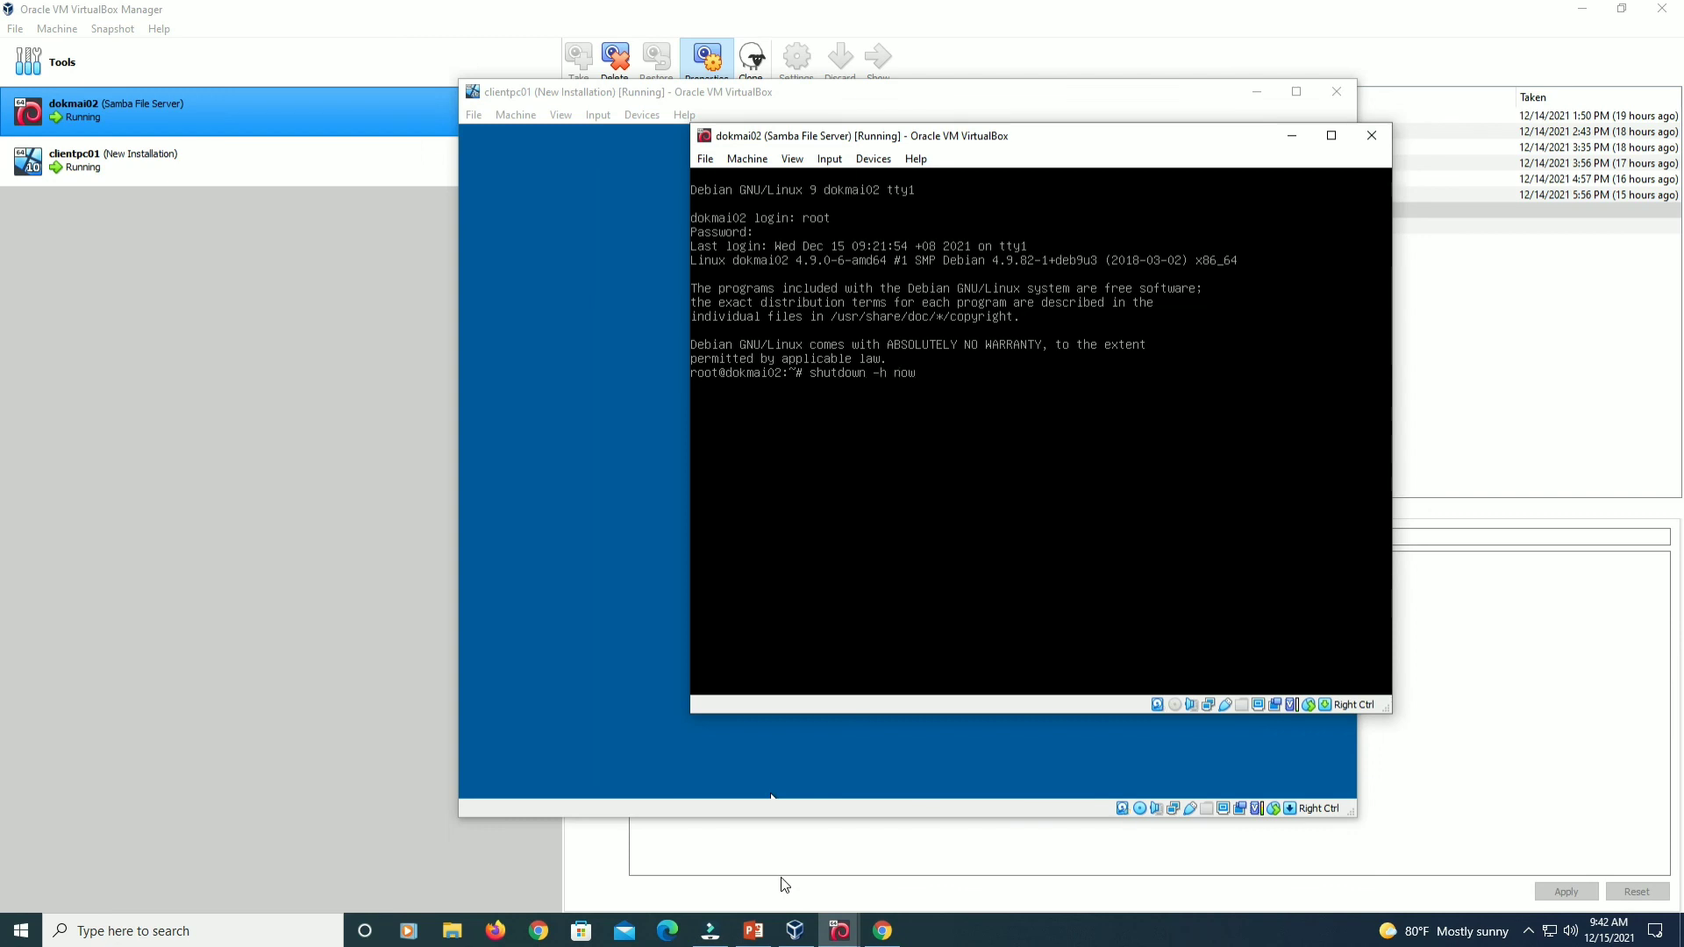